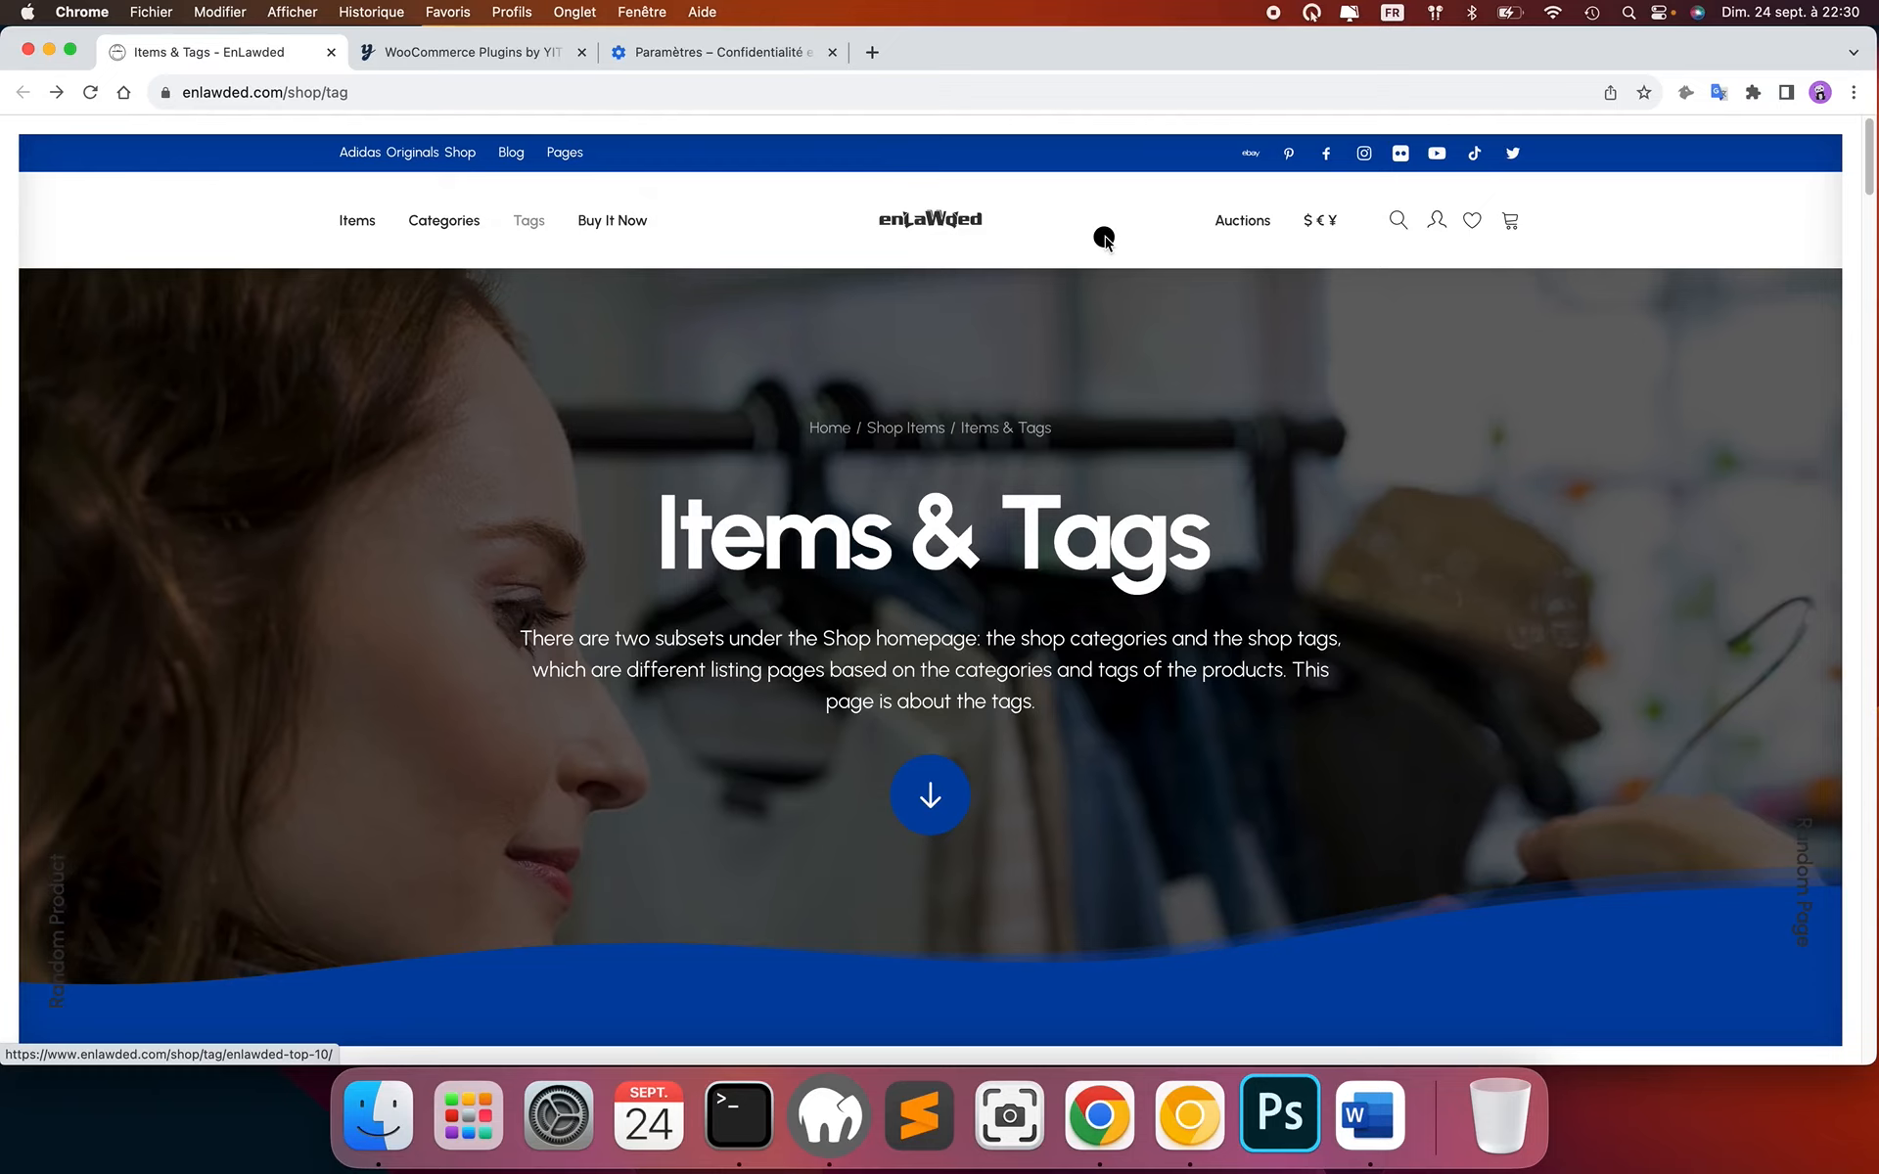
# Look over the home page of the YITH WooCommerce plugins website.
pyautogui.click(401, 53)
pyautogui.scroll(2, 380, 372)
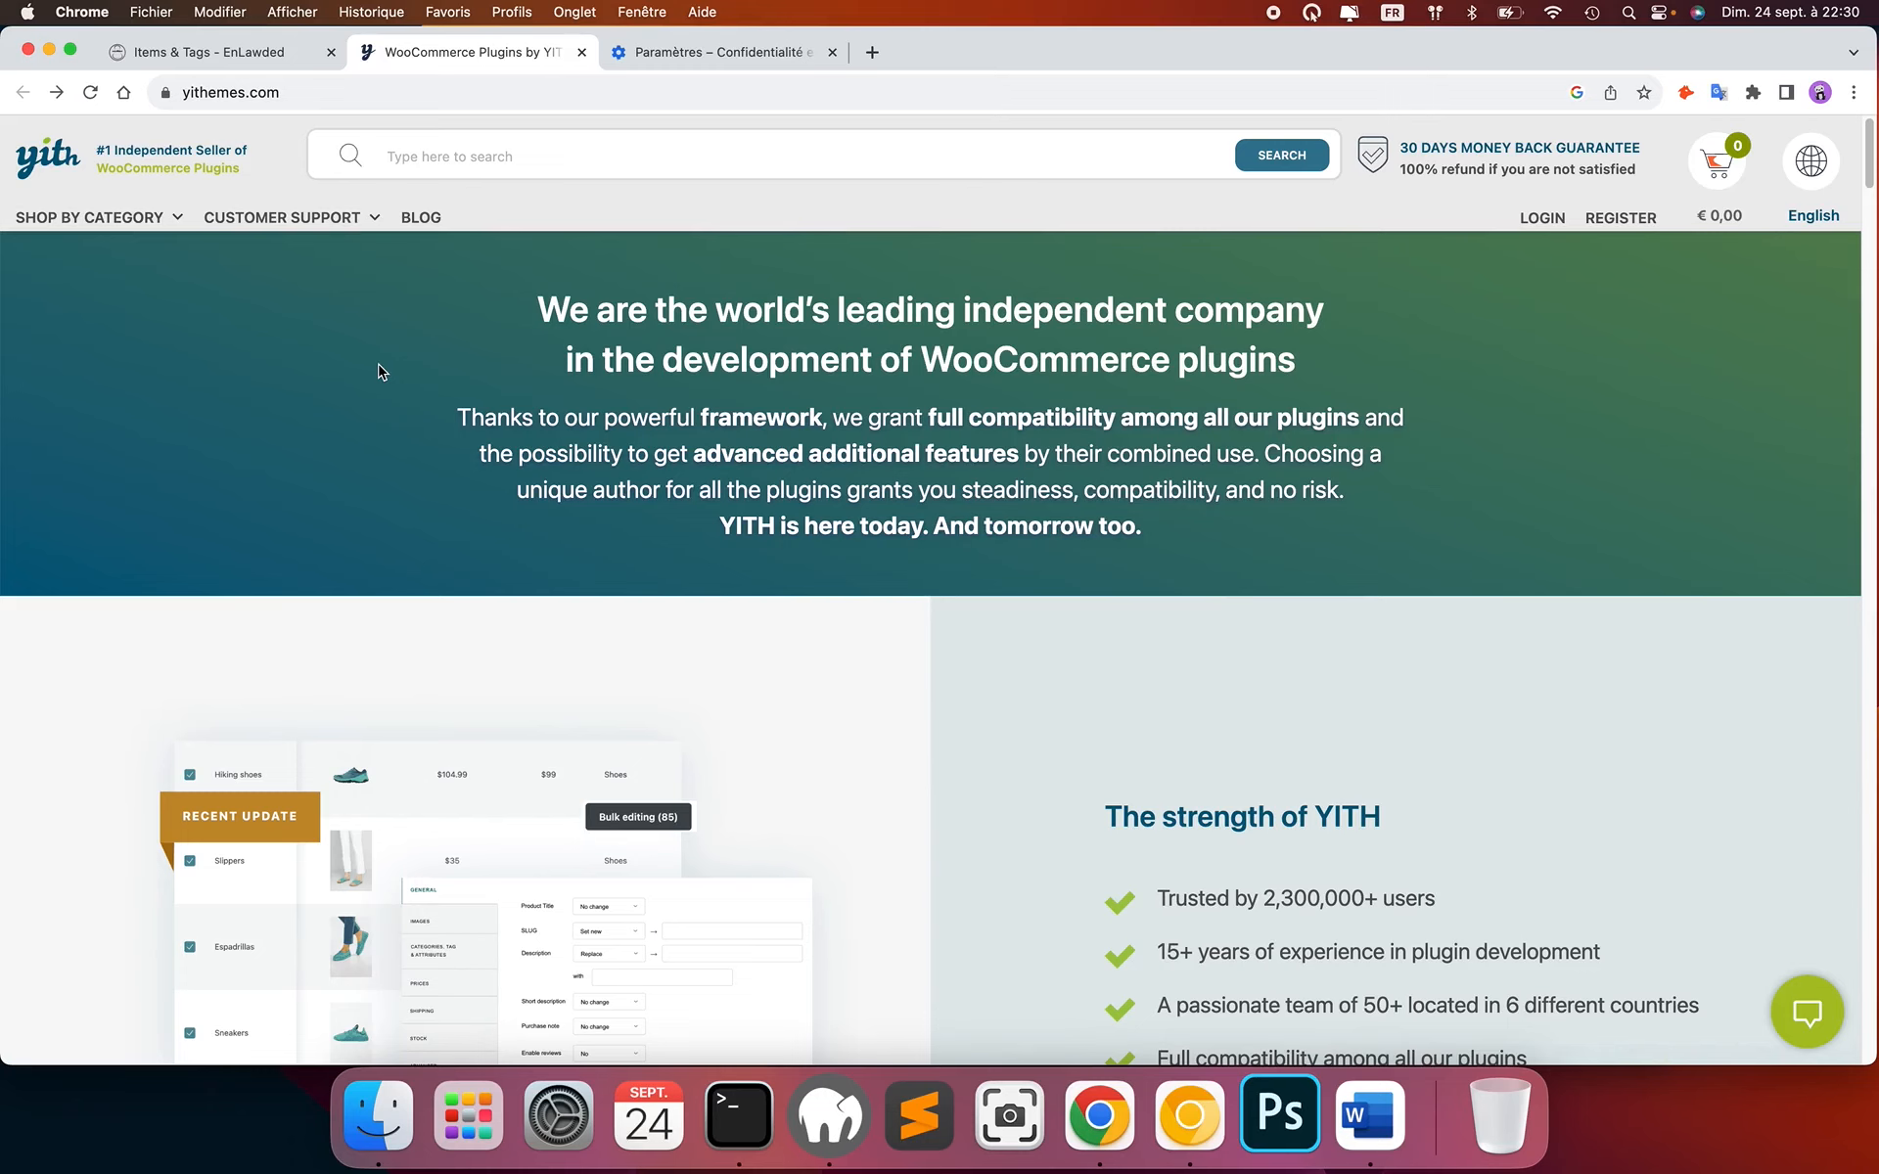
pyautogui.scroll(-1, 378, 370)
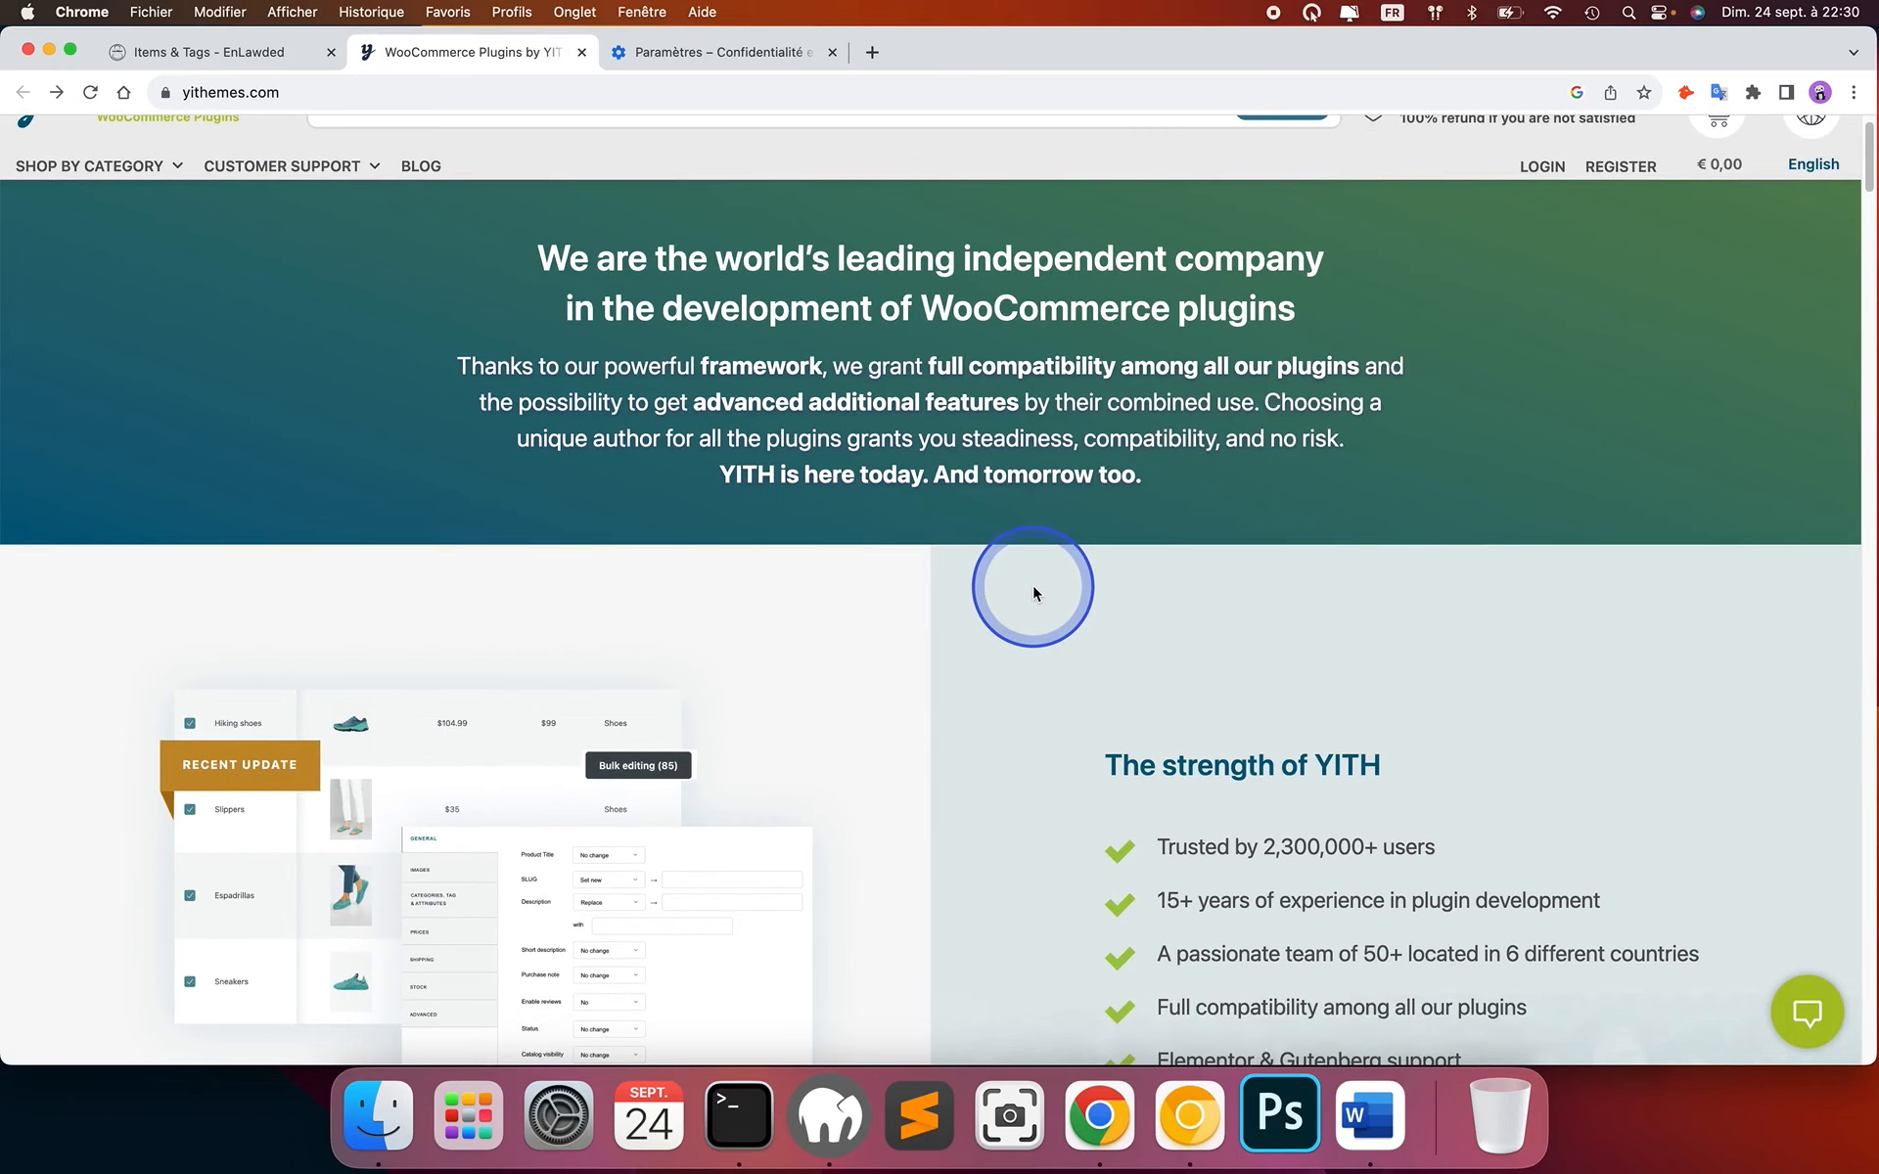
pyautogui.scroll(-2, 1069, 646)
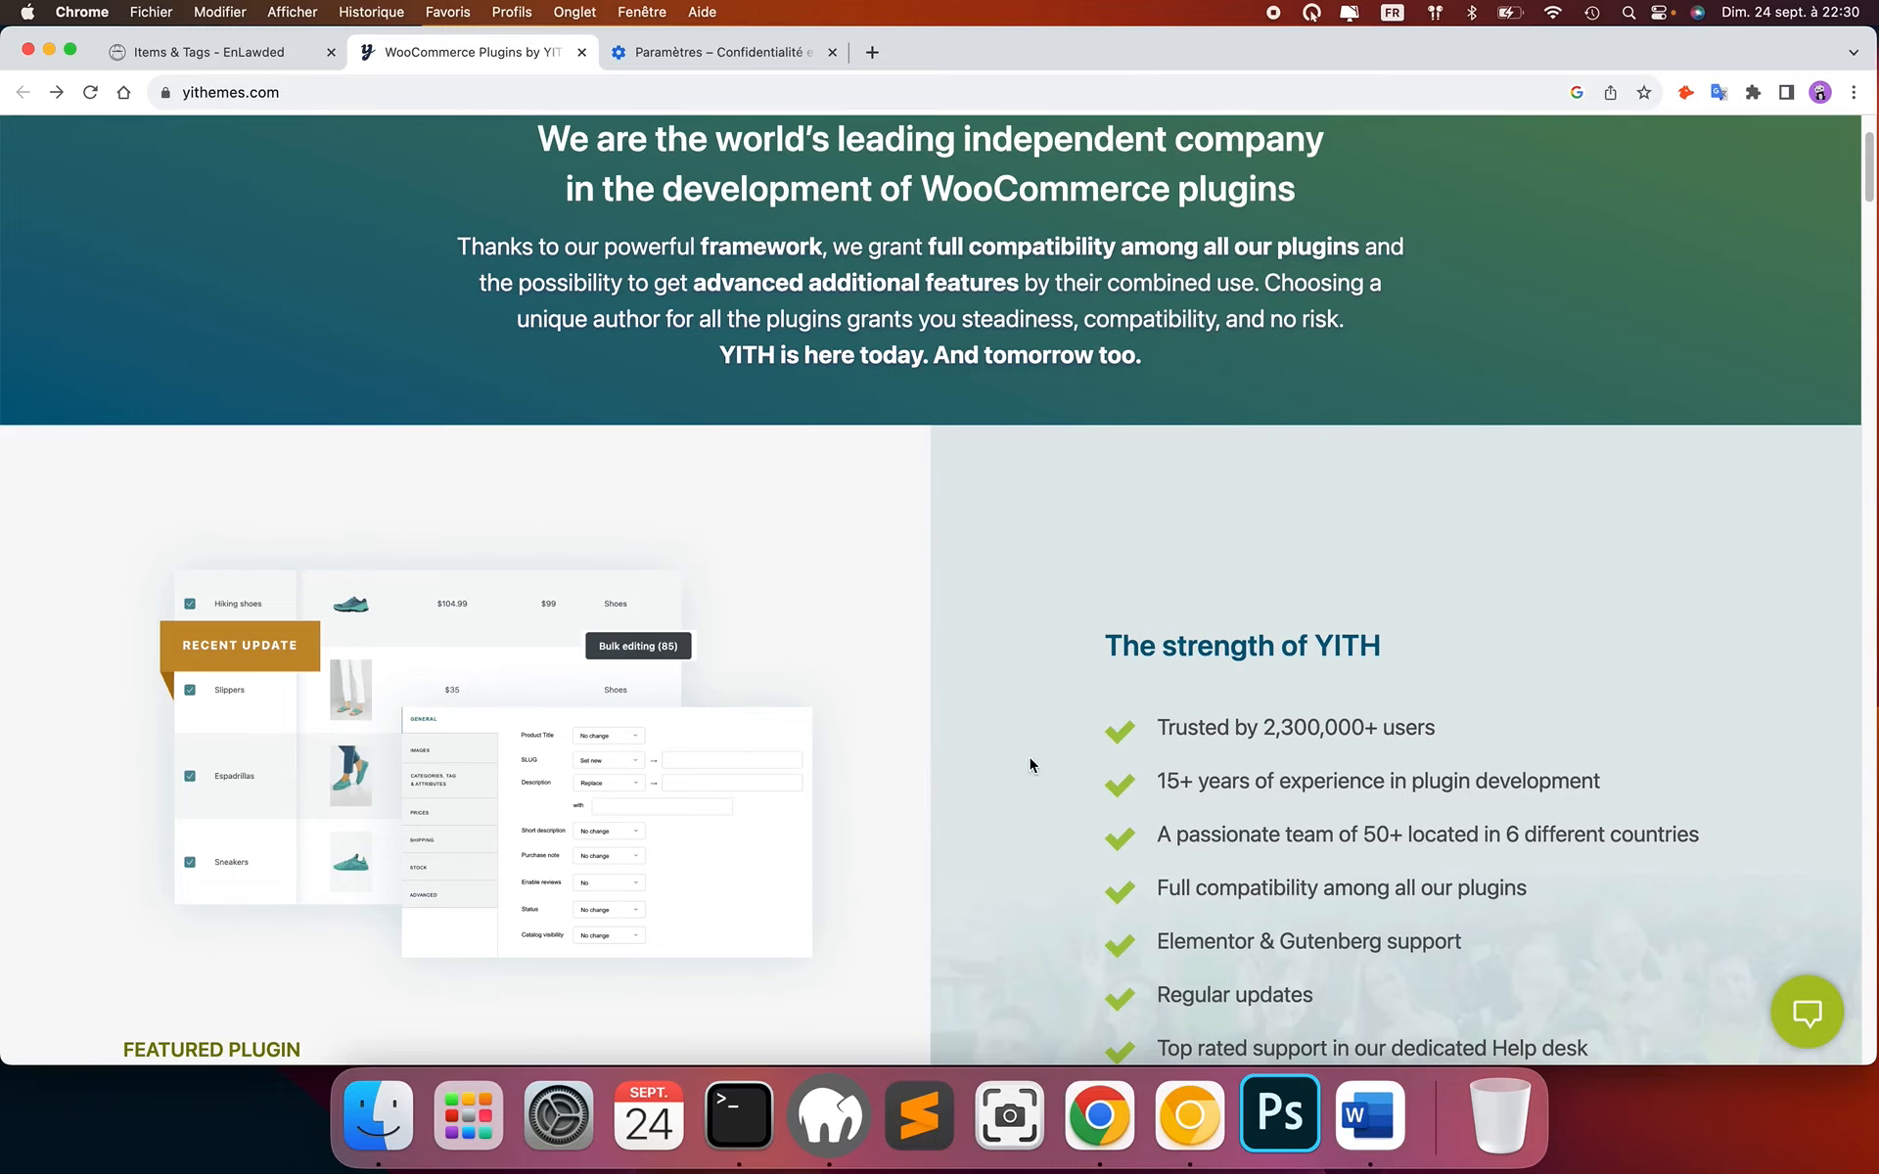
pyautogui.scroll(2, 1042, 755)
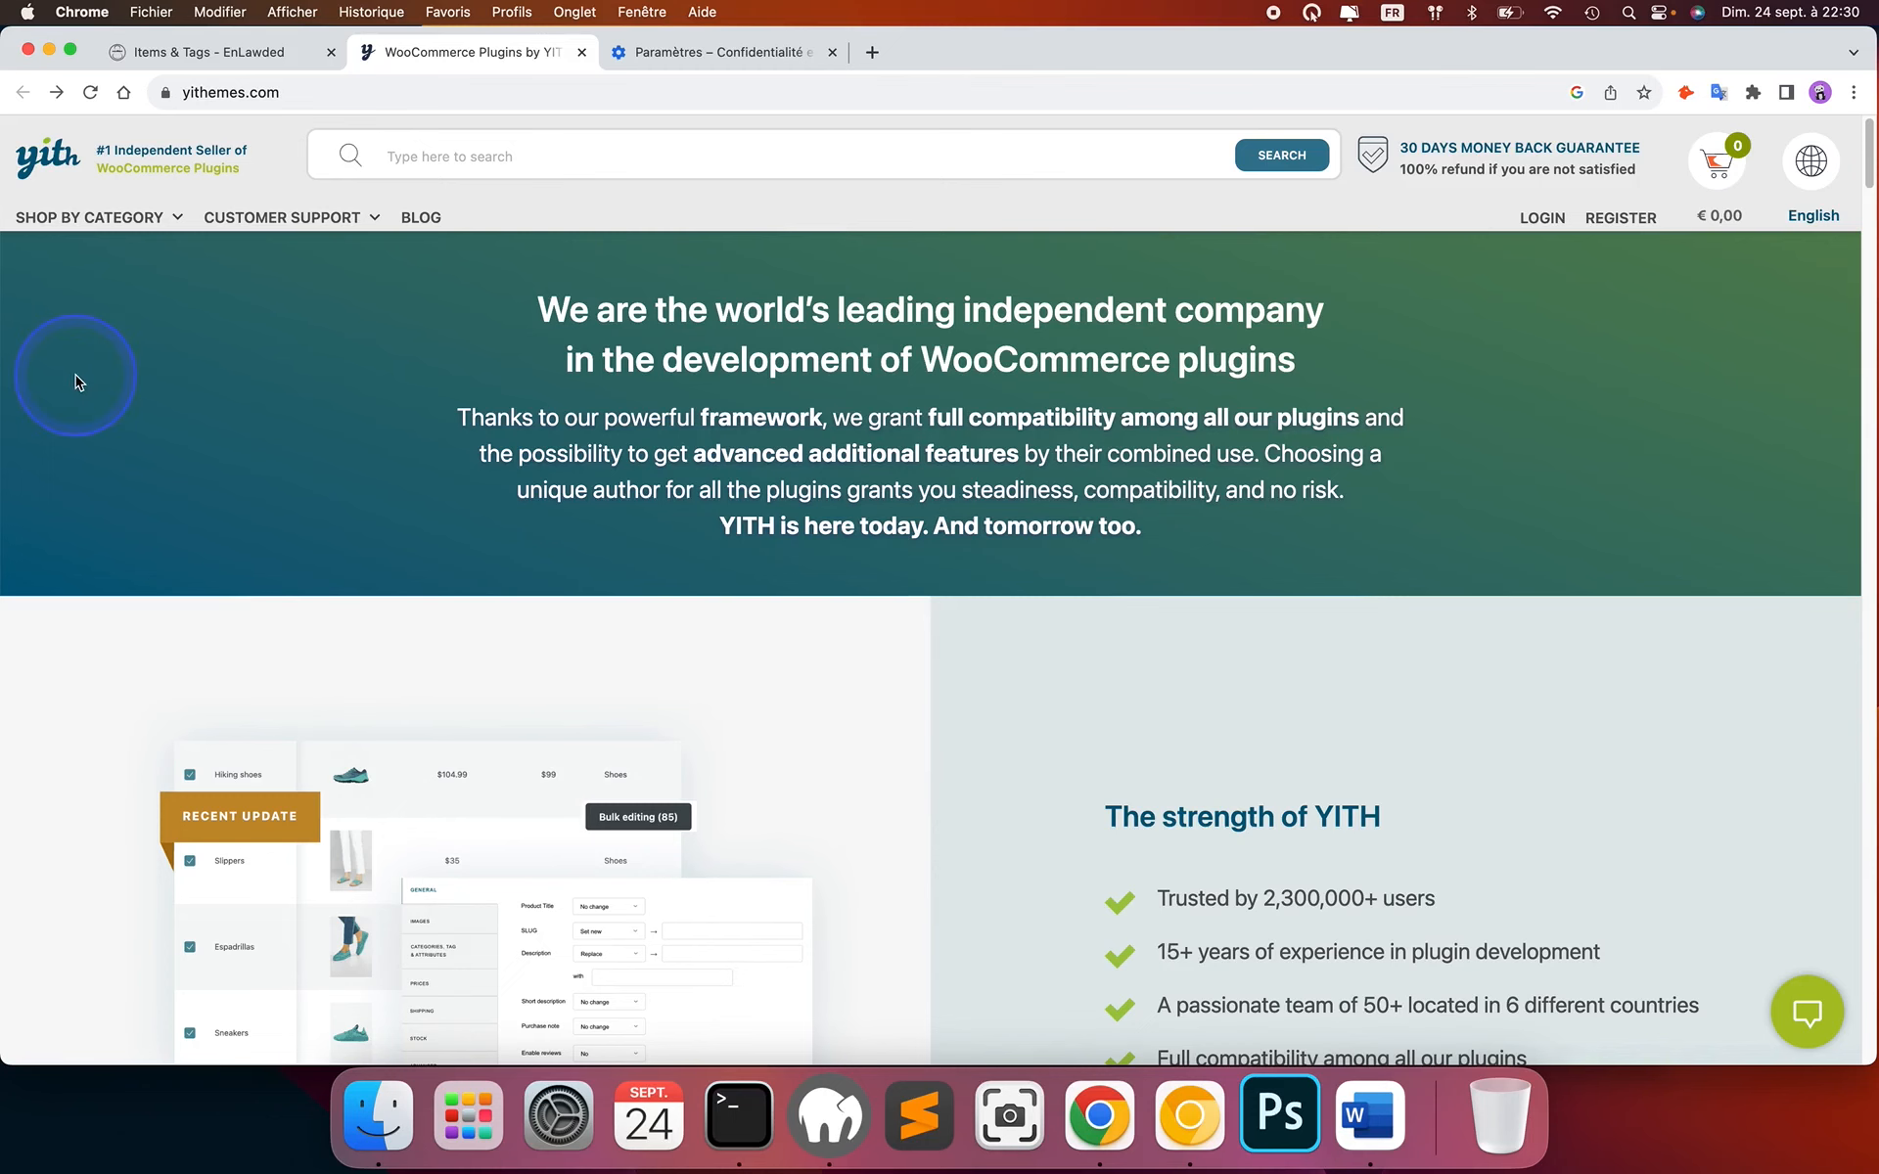
# Open the YITH WooCommerce Deposits / Down Payments product page and examine its price and customer reviews.
pyautogui.click(55, 92)
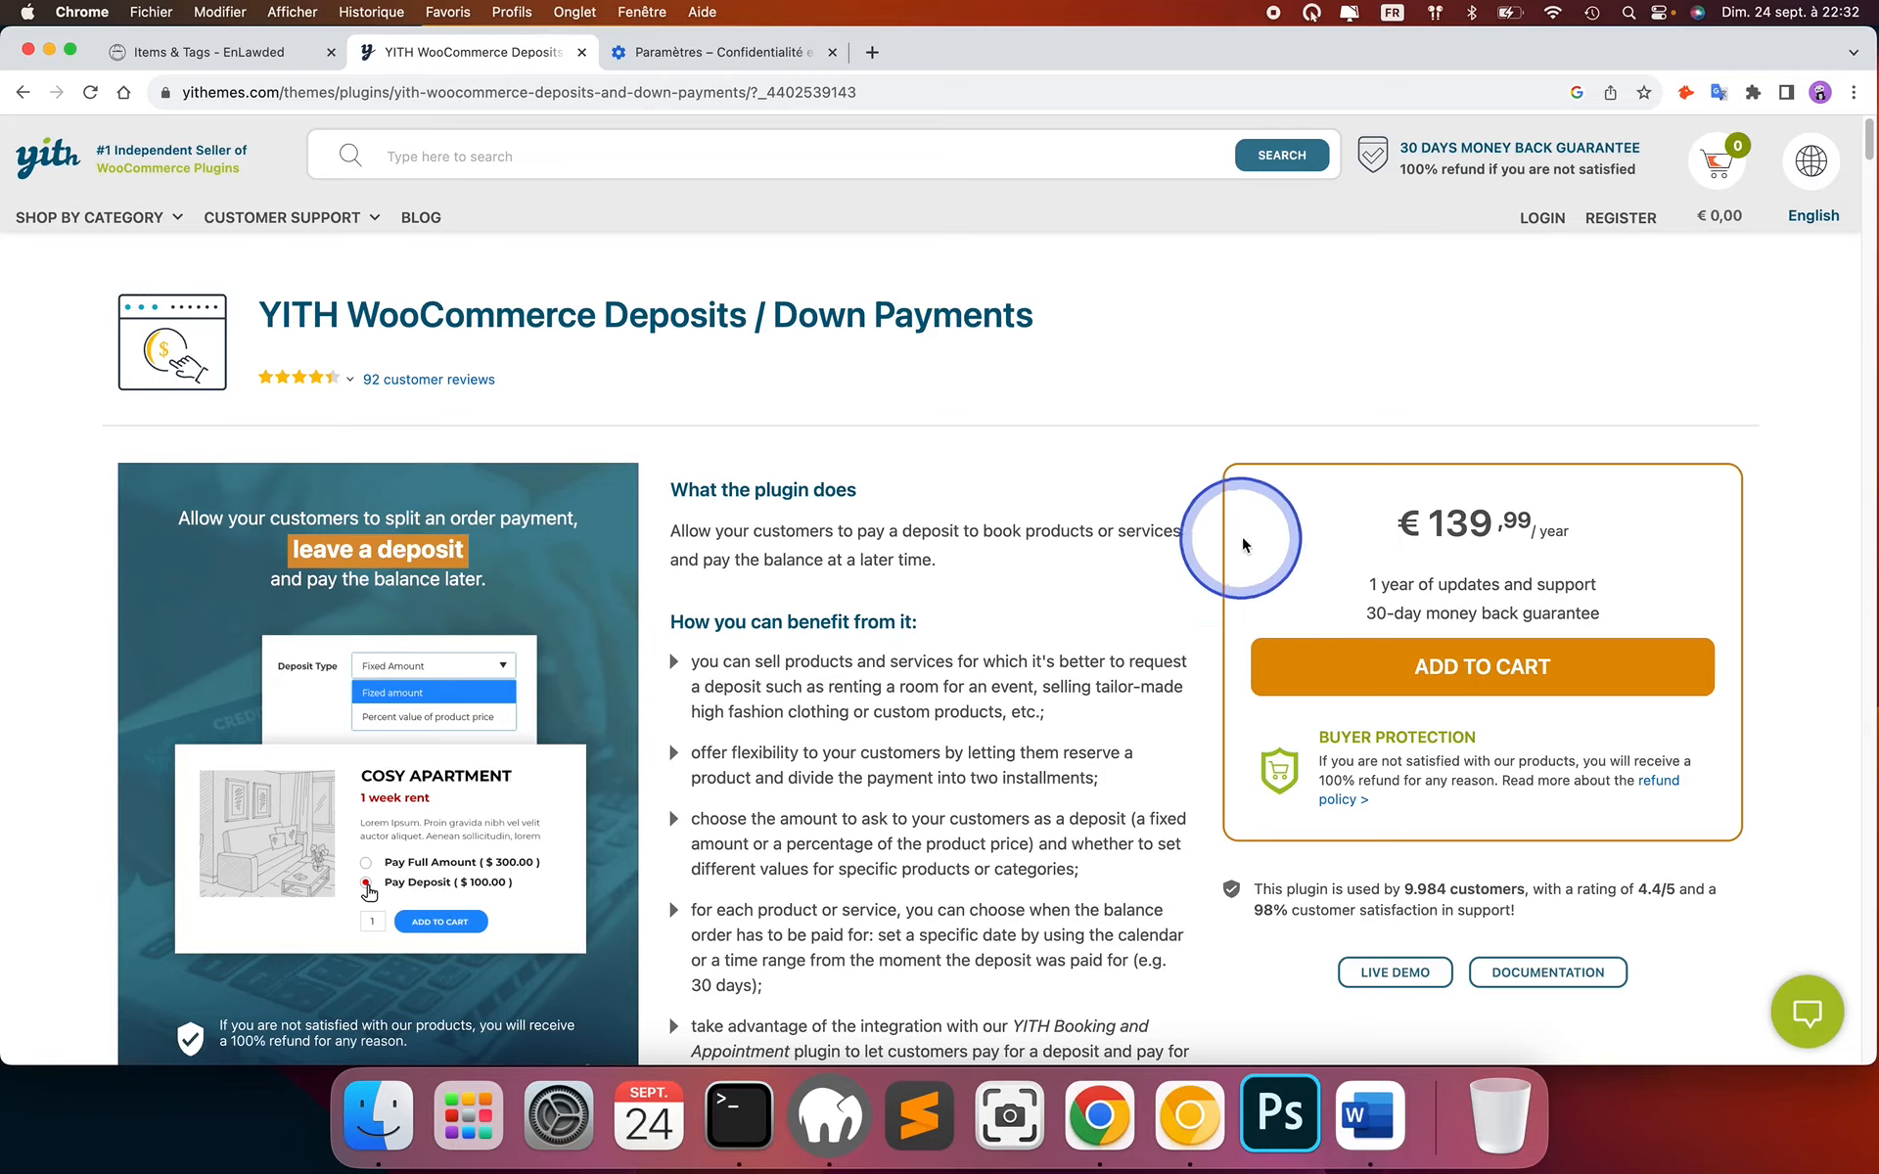
pyautogui.hotkey('ctrl', 'alt', 'm')
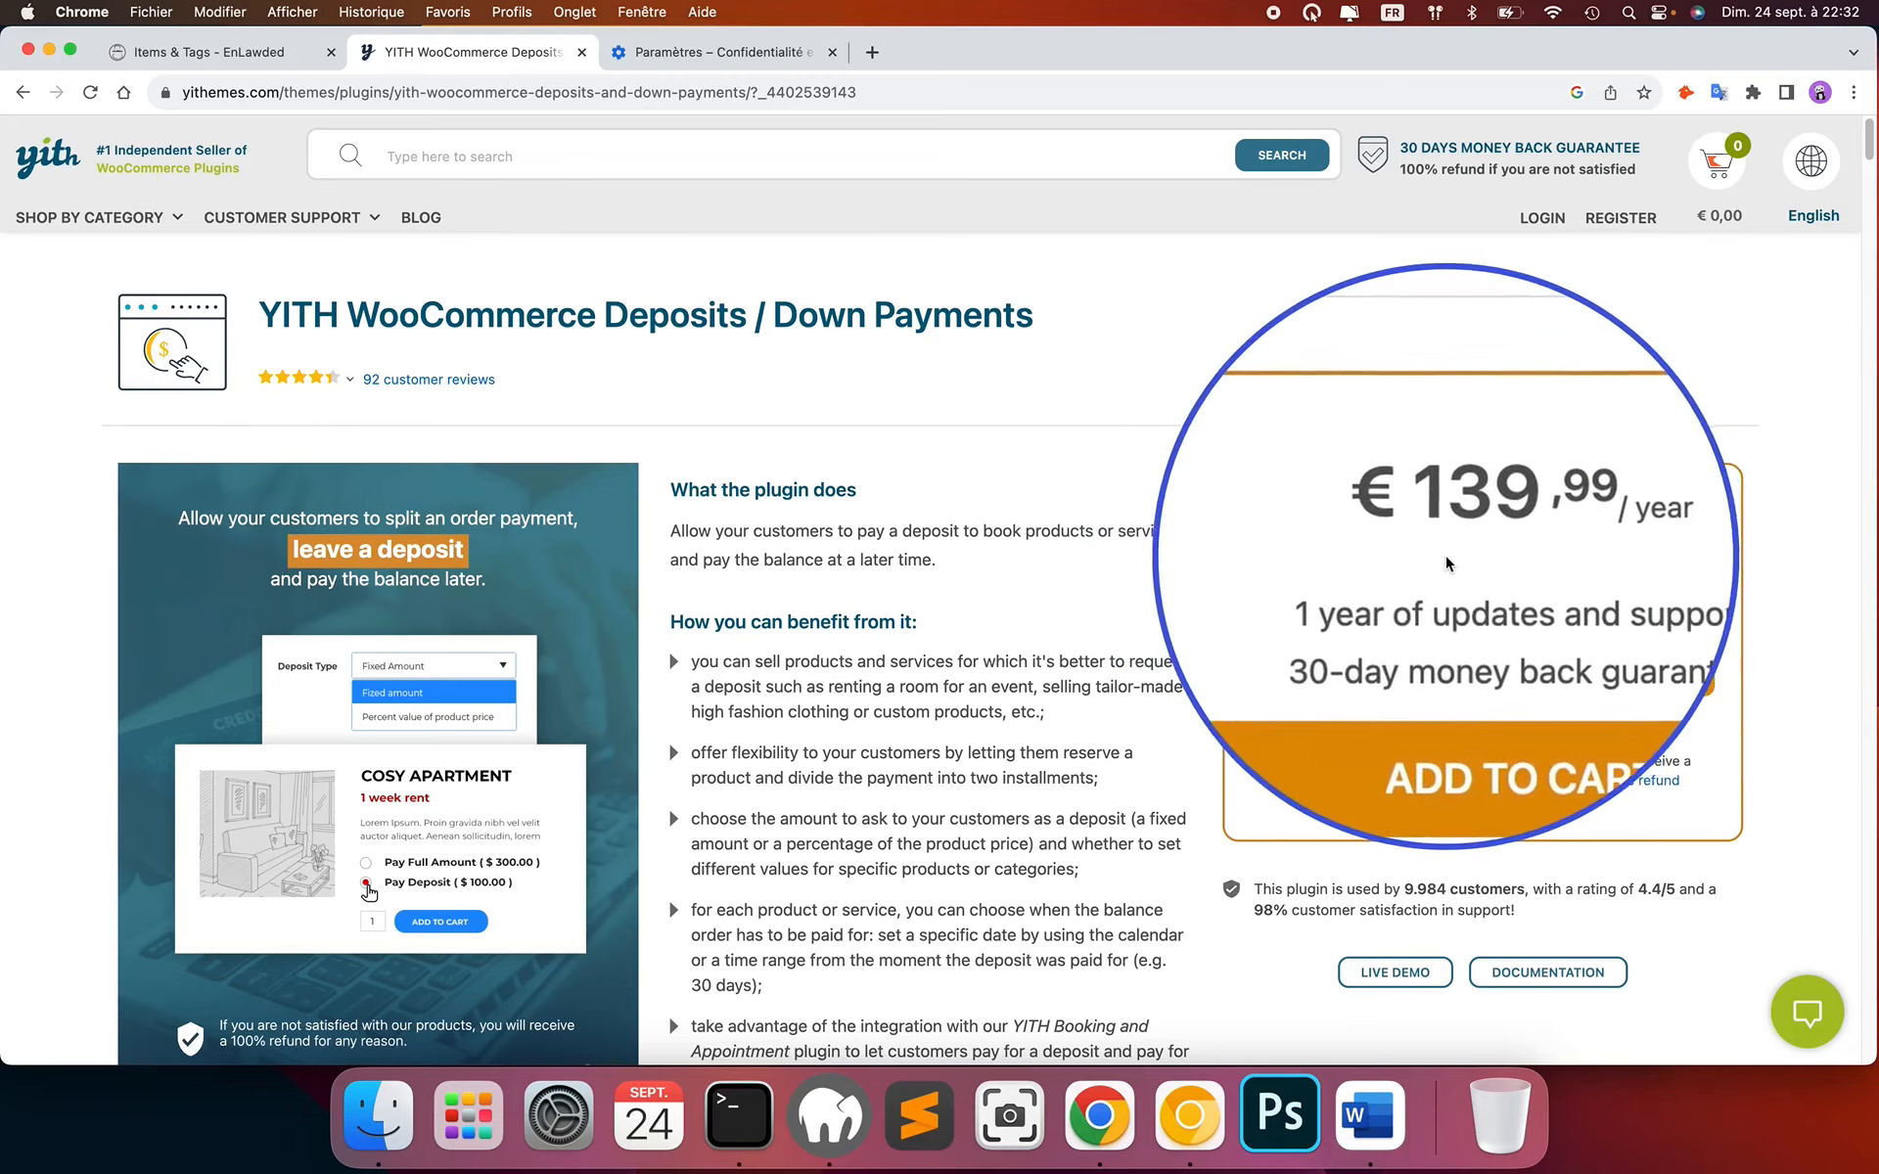
pyautogui.hotkey('ctrl', 'alt', 'm')
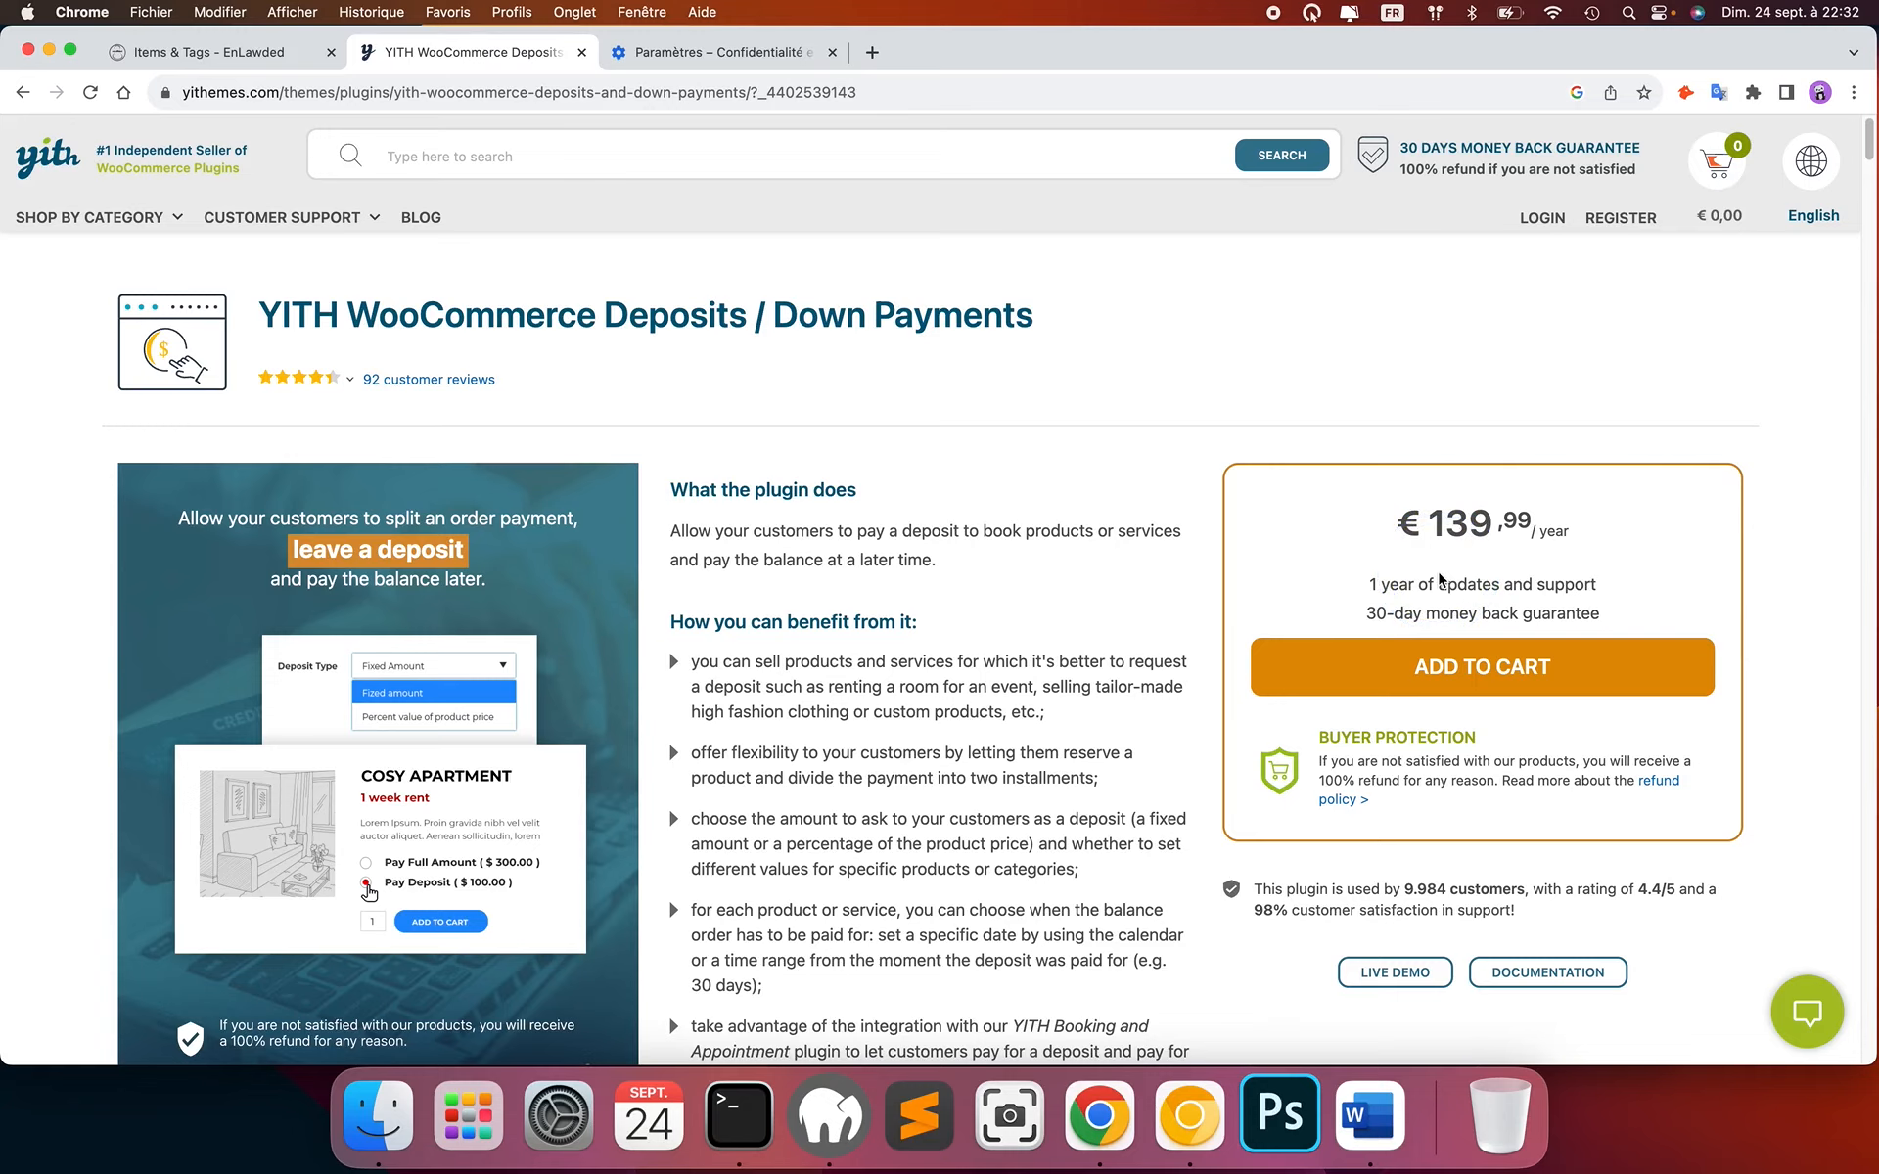
pyautogui.hotkey('ctrl', 'alt', 'm')
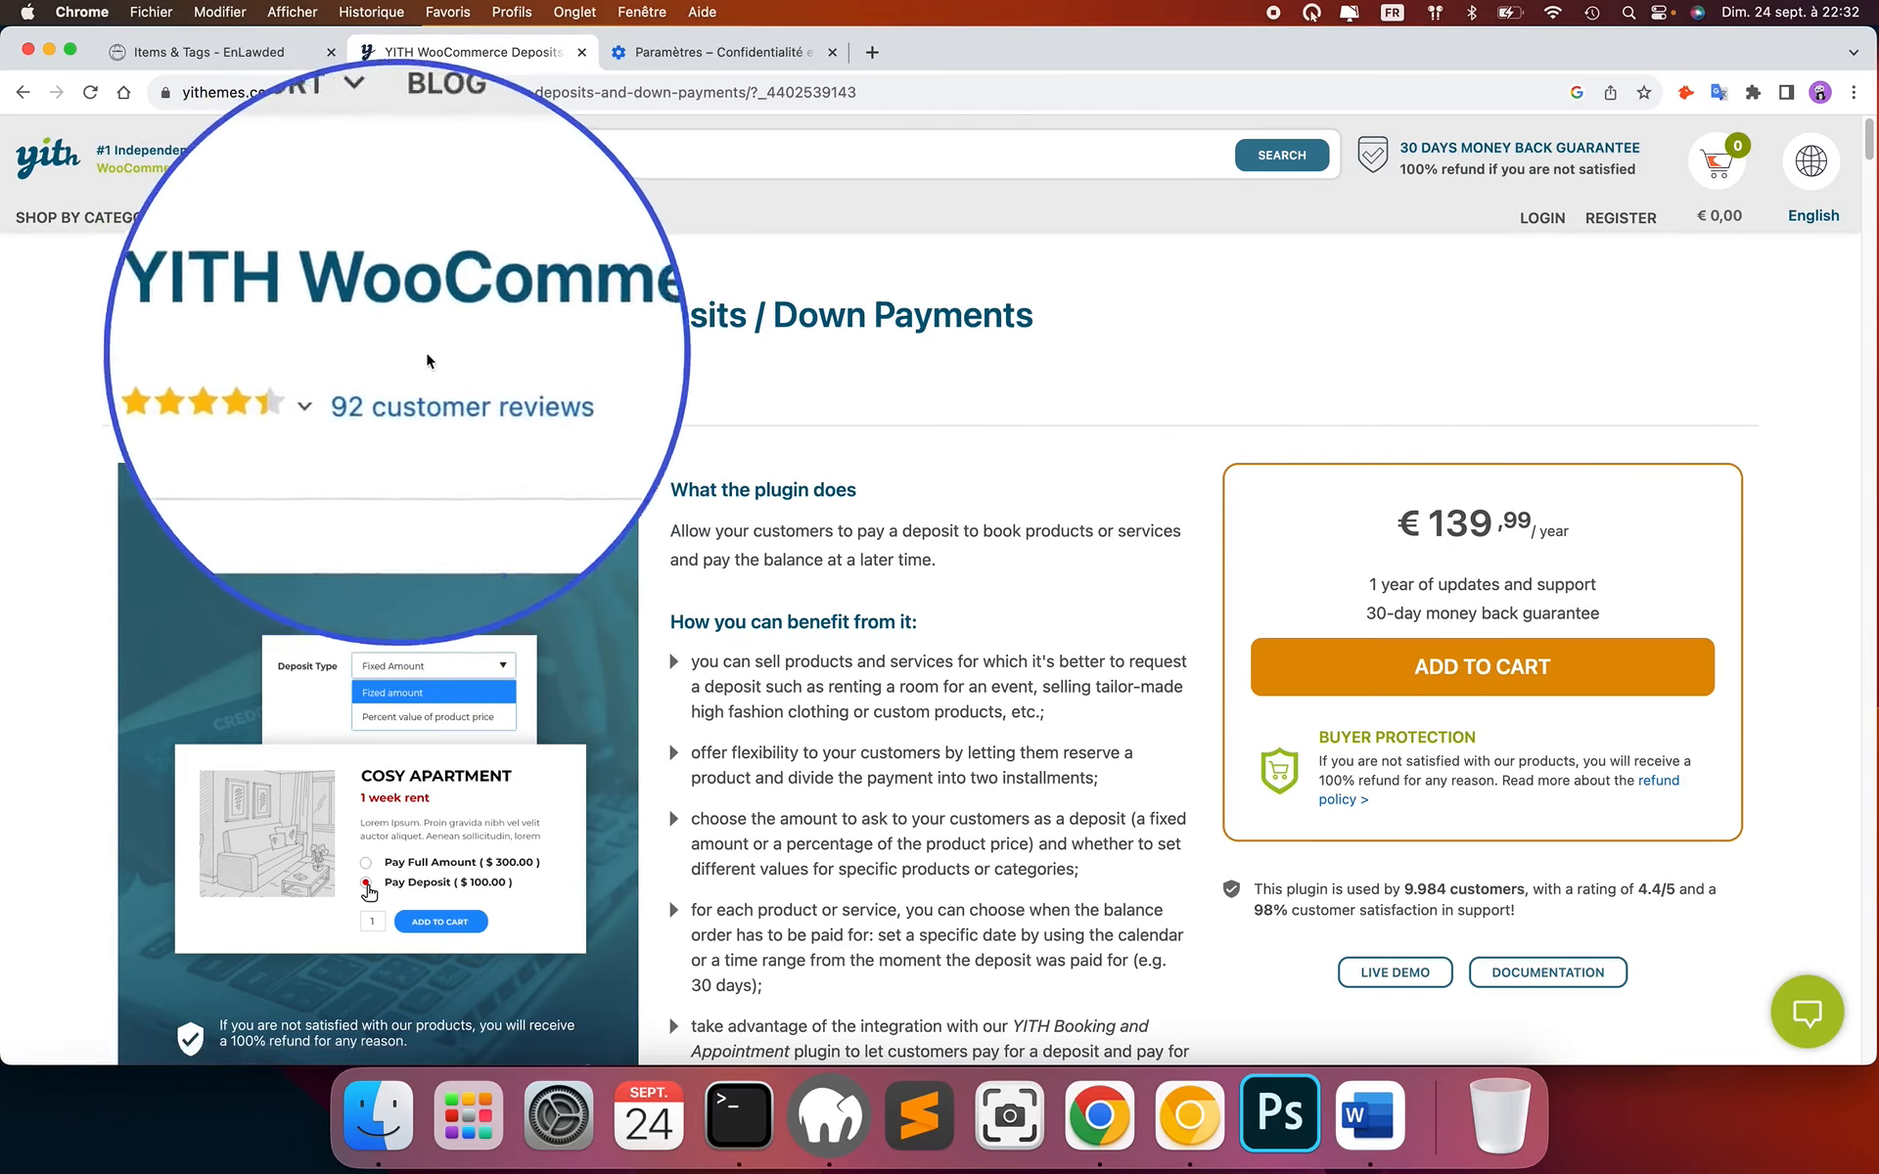
pyautogui.hotkey('ctrl', 'alt', 'm')
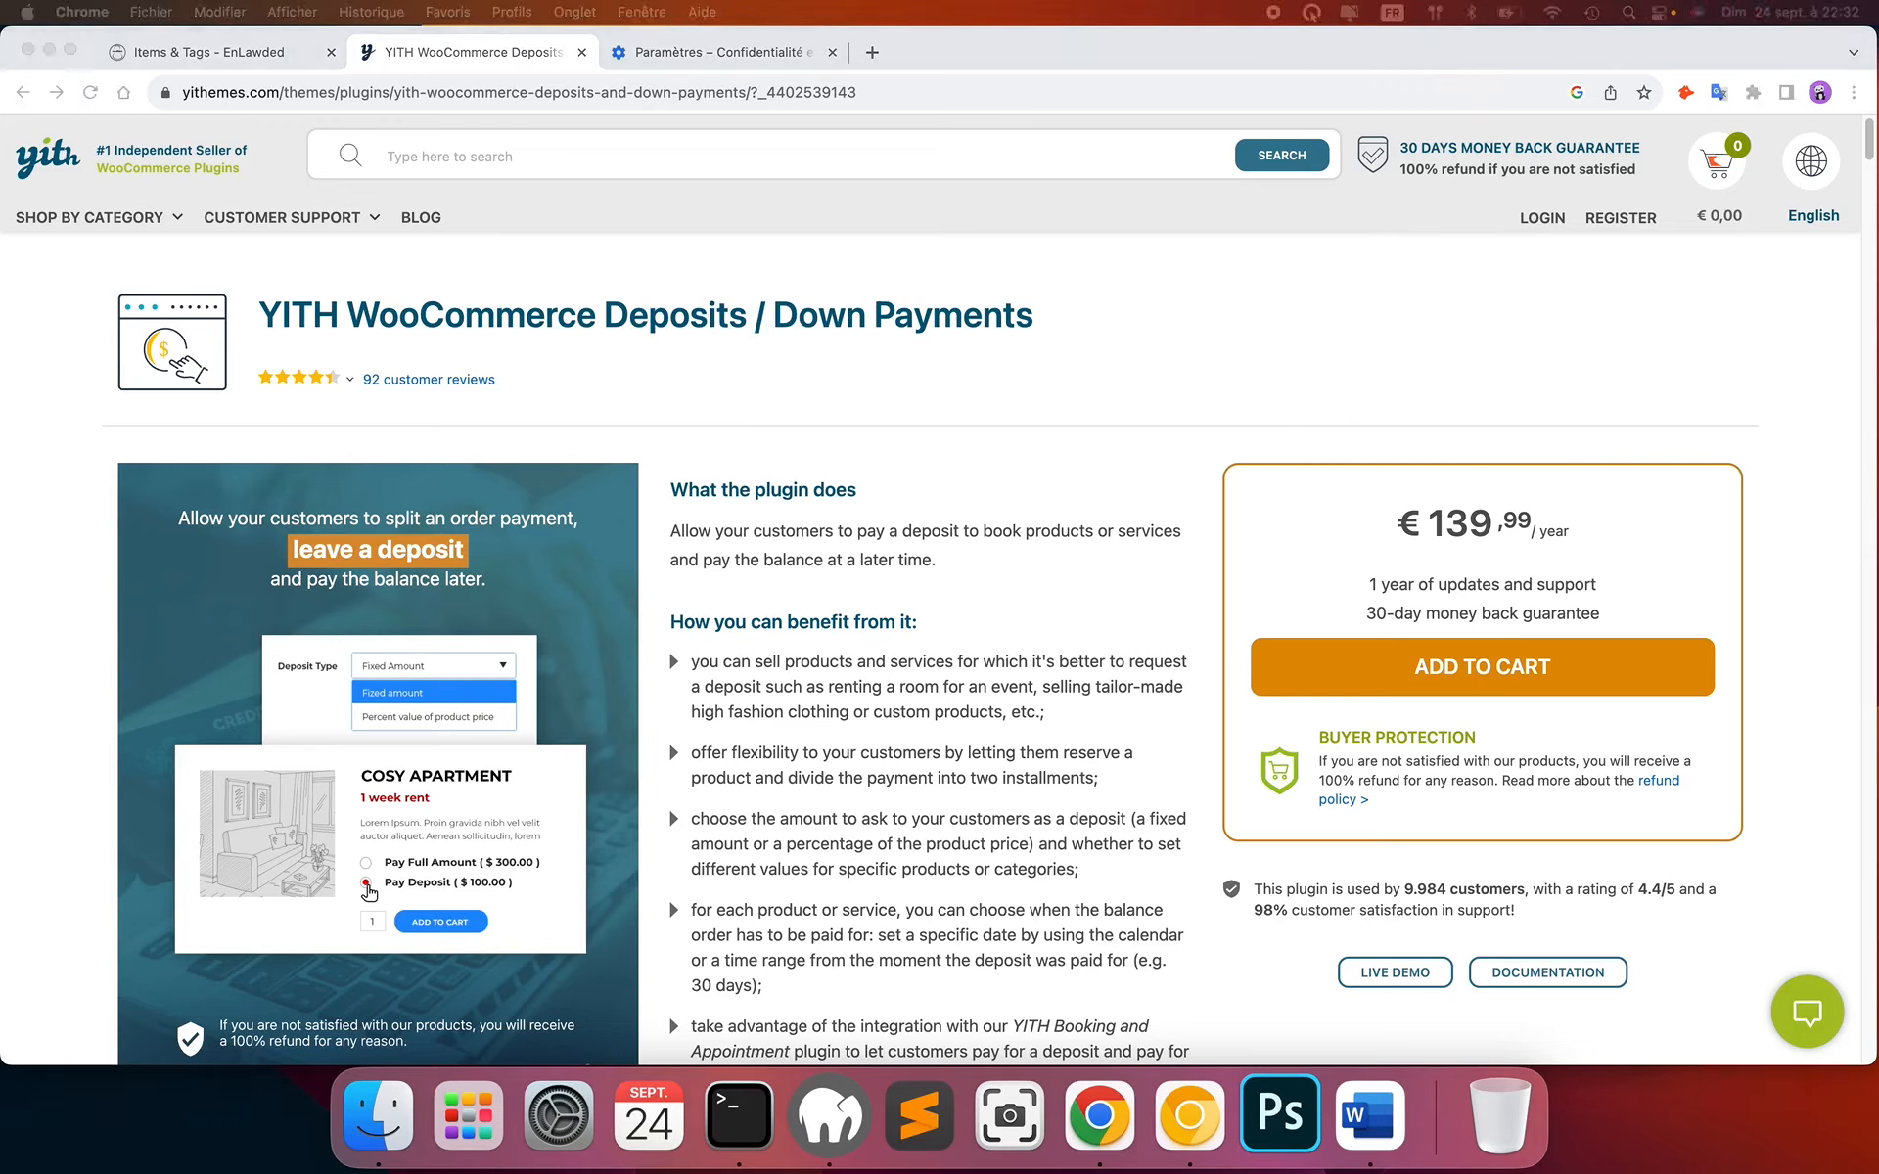
# Switch to the Chrome Canary window holding the Deposits / Down Payments plugin settings and enlarge it to fill the screen.
pyautogui.moveTo(1870, 284); pyautogui.dragTo(1114, 39)
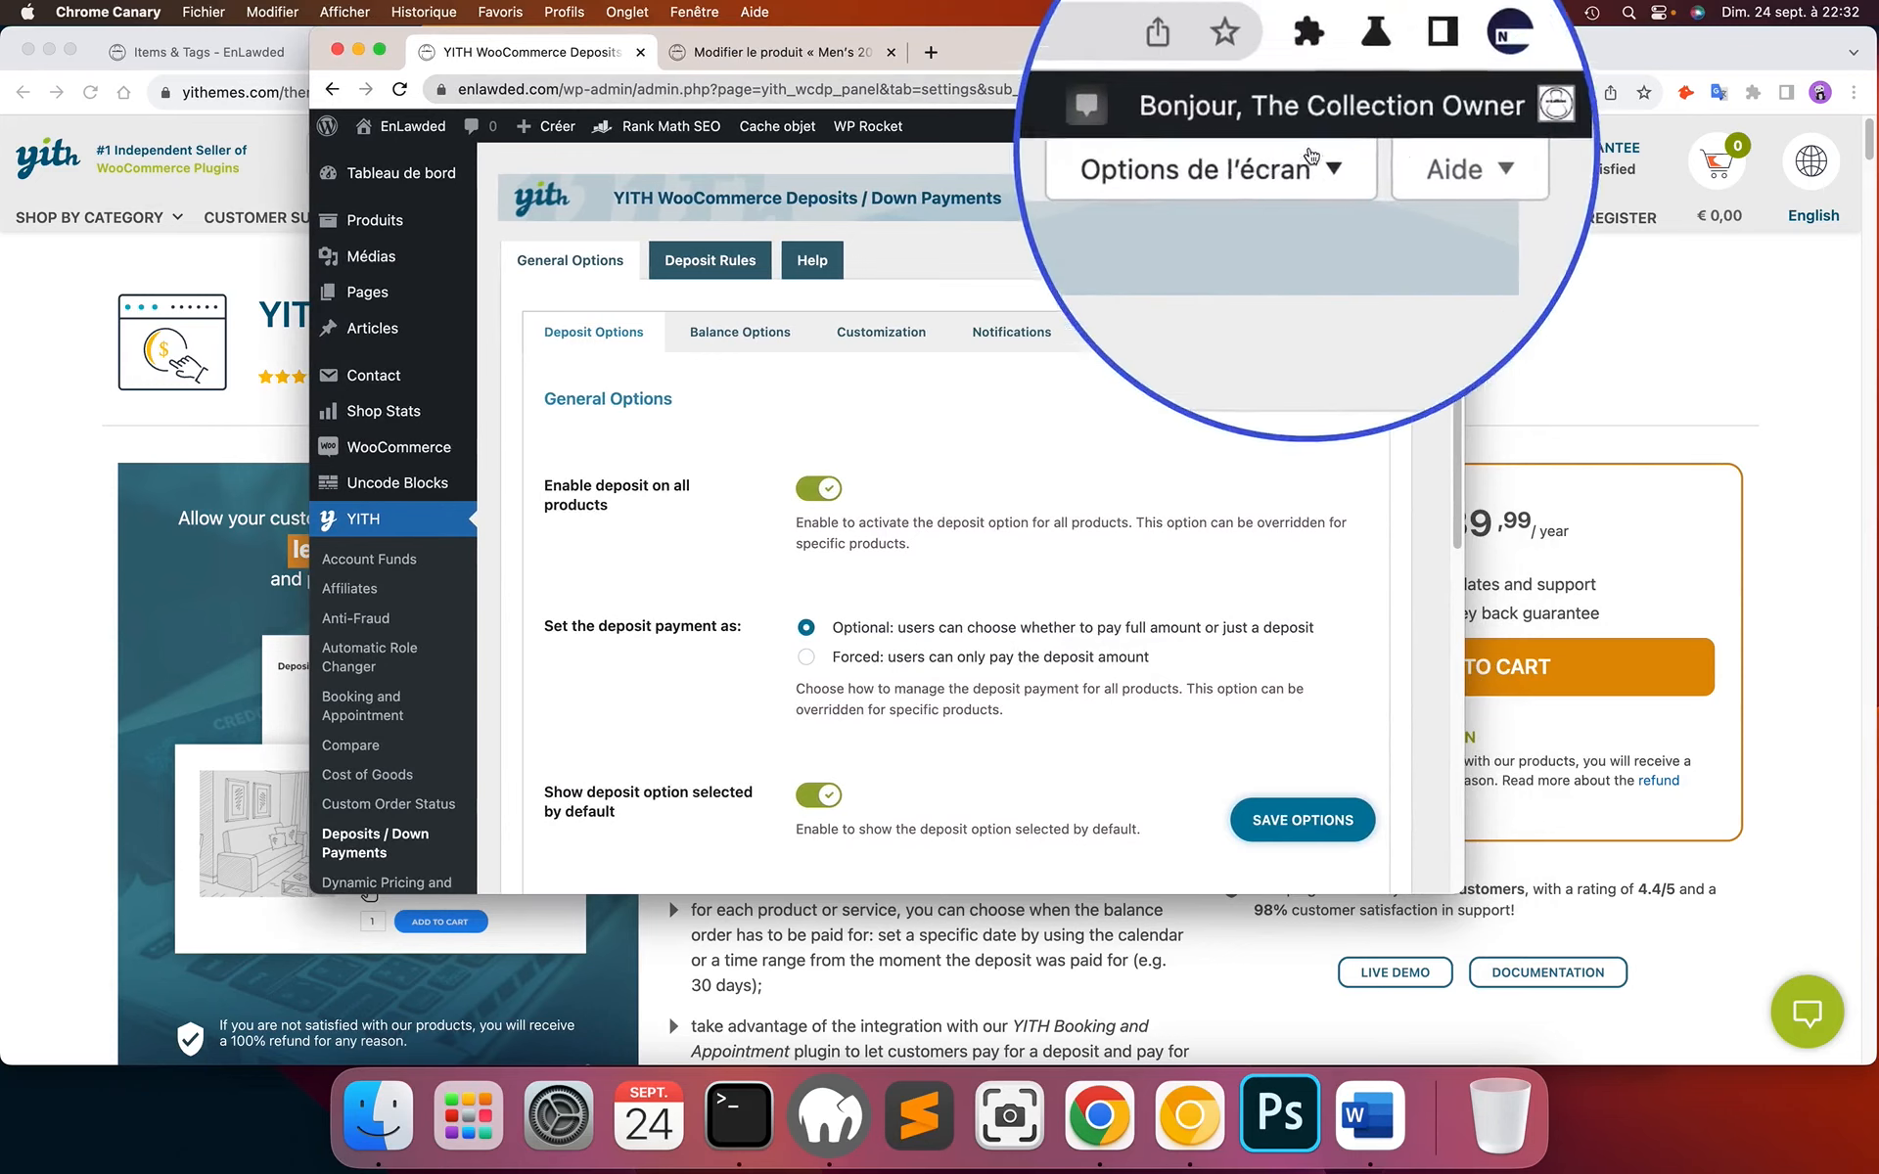
pyautogui.moveTo(1397, 142)
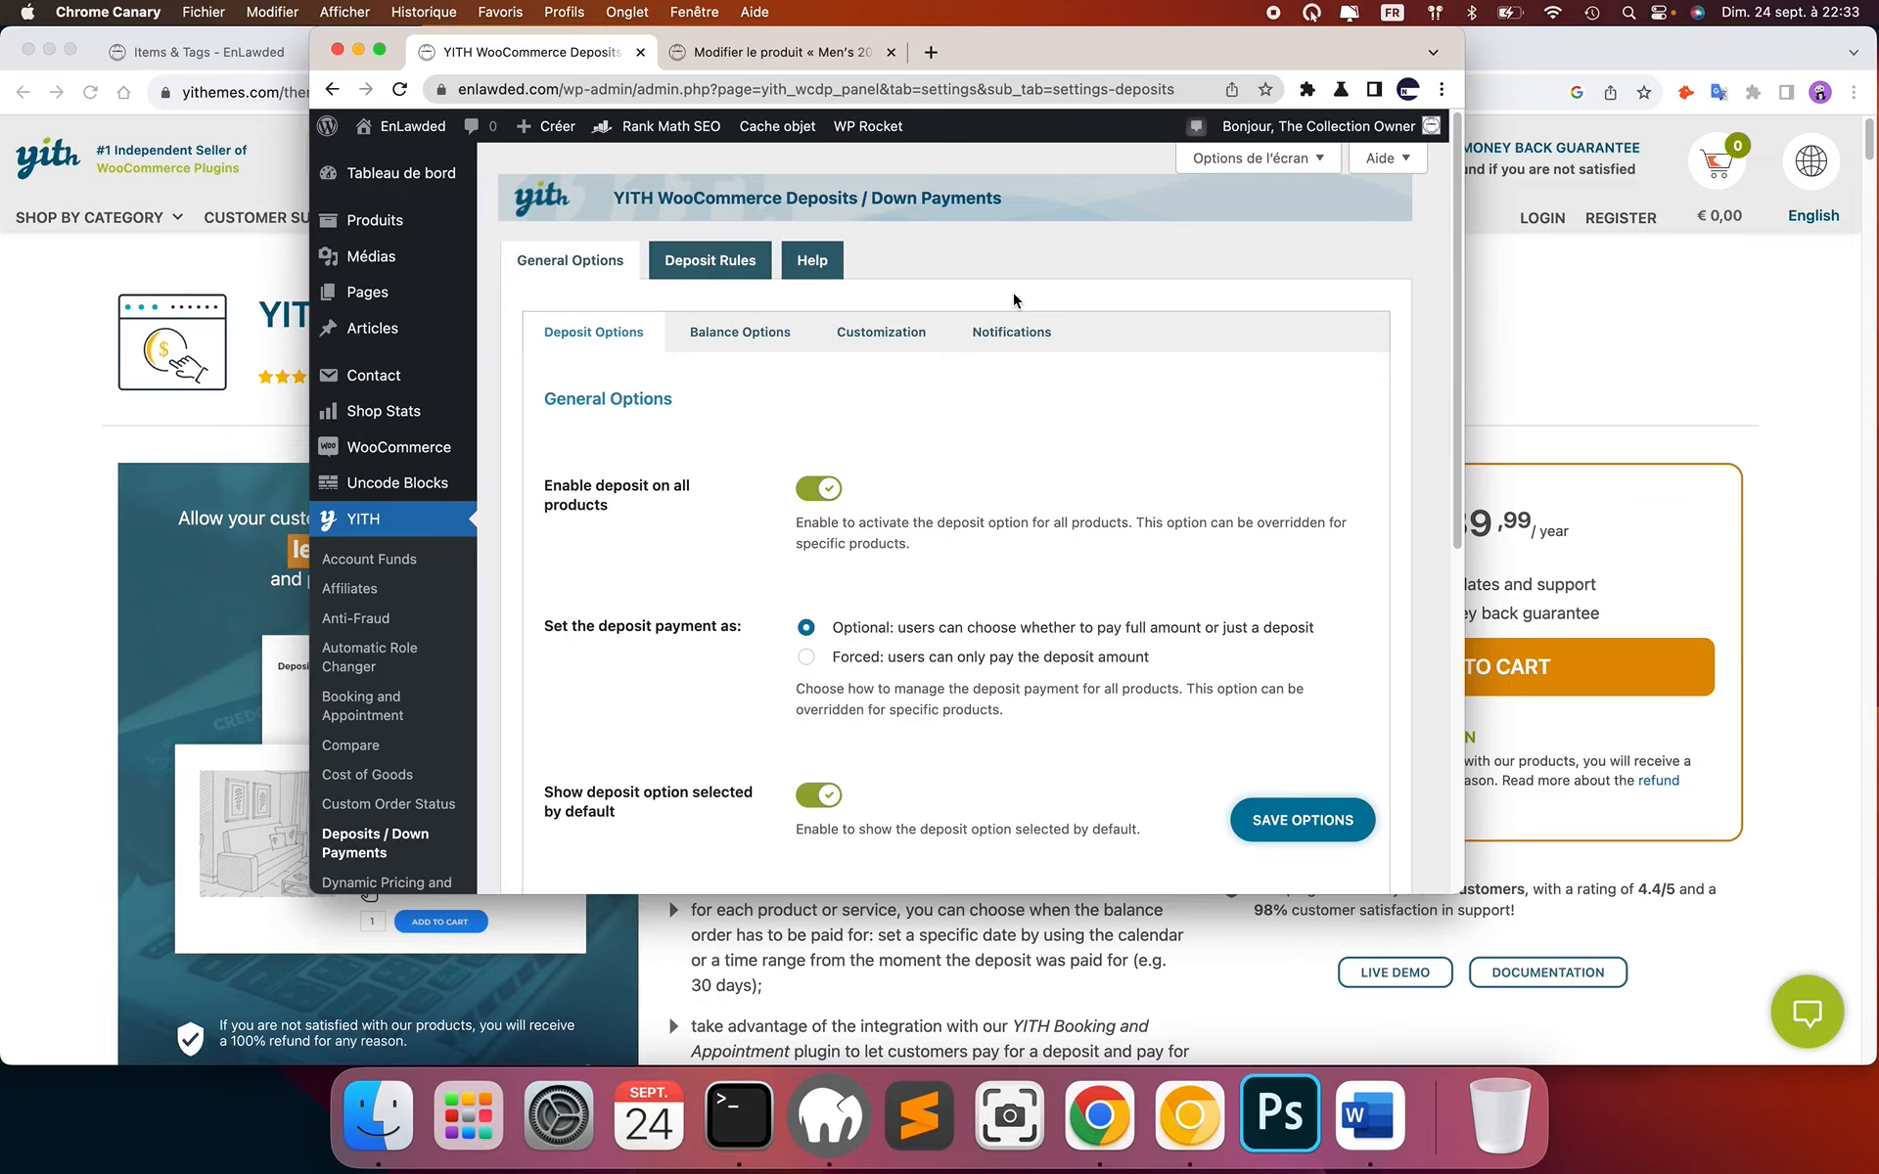
pyautogui.click(895, 338)
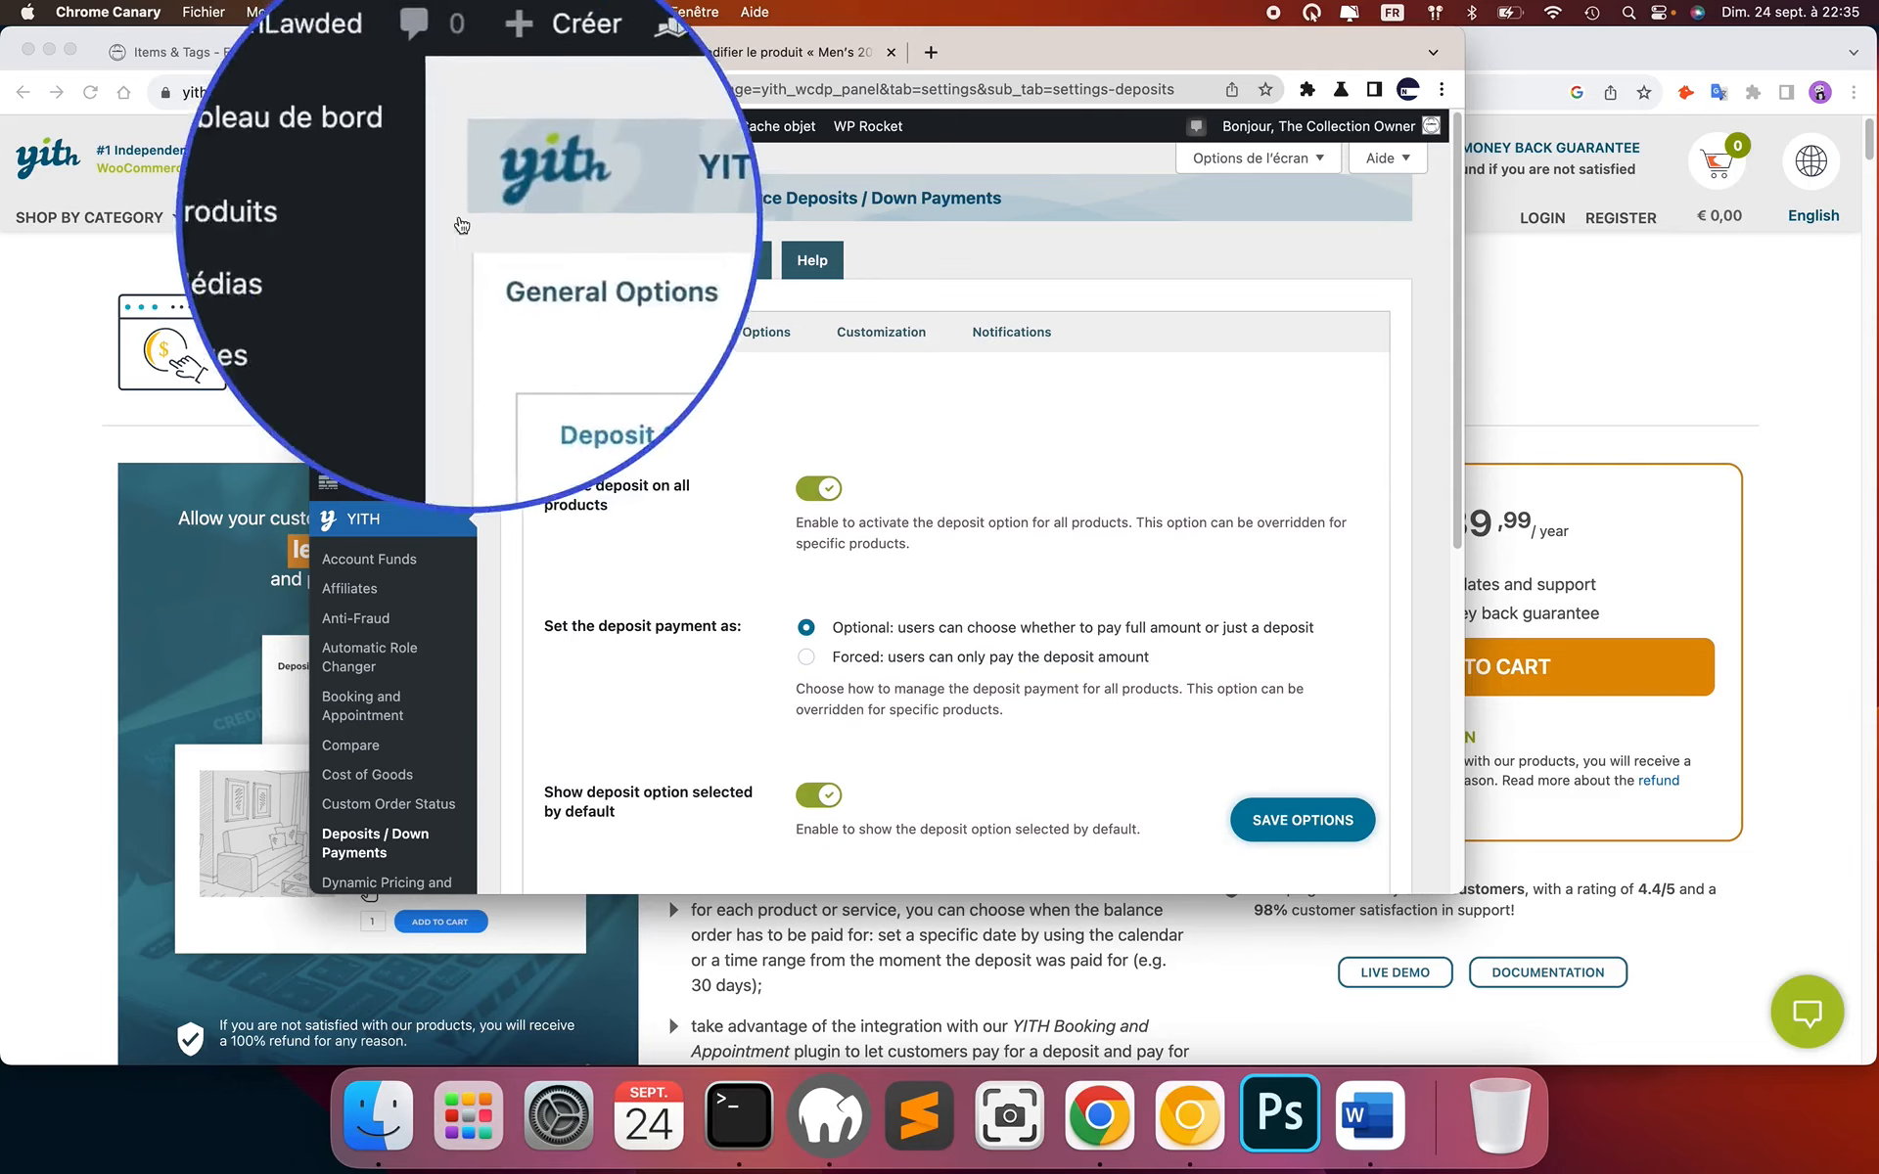
pyautogui.doubleClick(1019, 55)
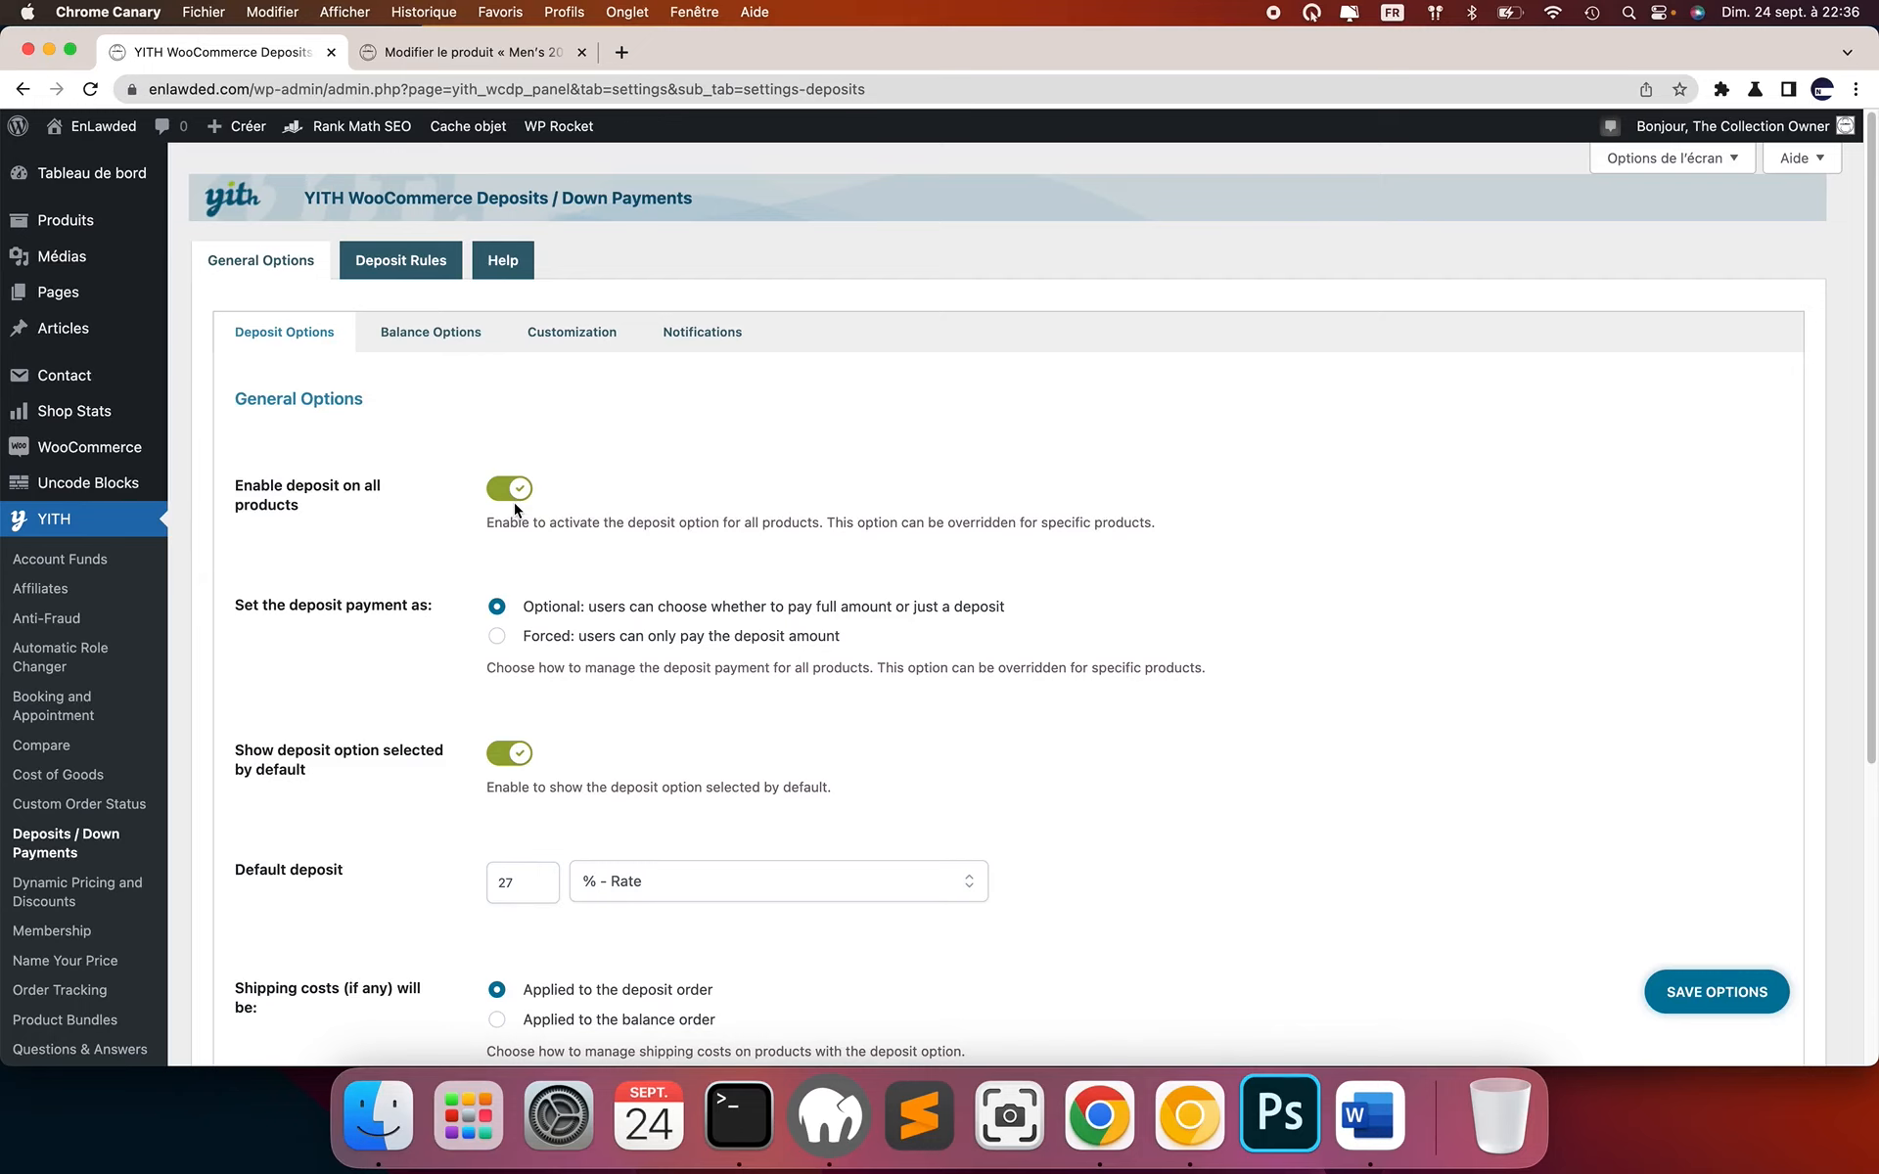
# Examine the plugin's general deposit options, from enabling deposits on all products to the default deposit and shipping costs.
pyautogui.click(515, 505)
pyautogui.click(500, 518)
pyautogui.click(500, 514)
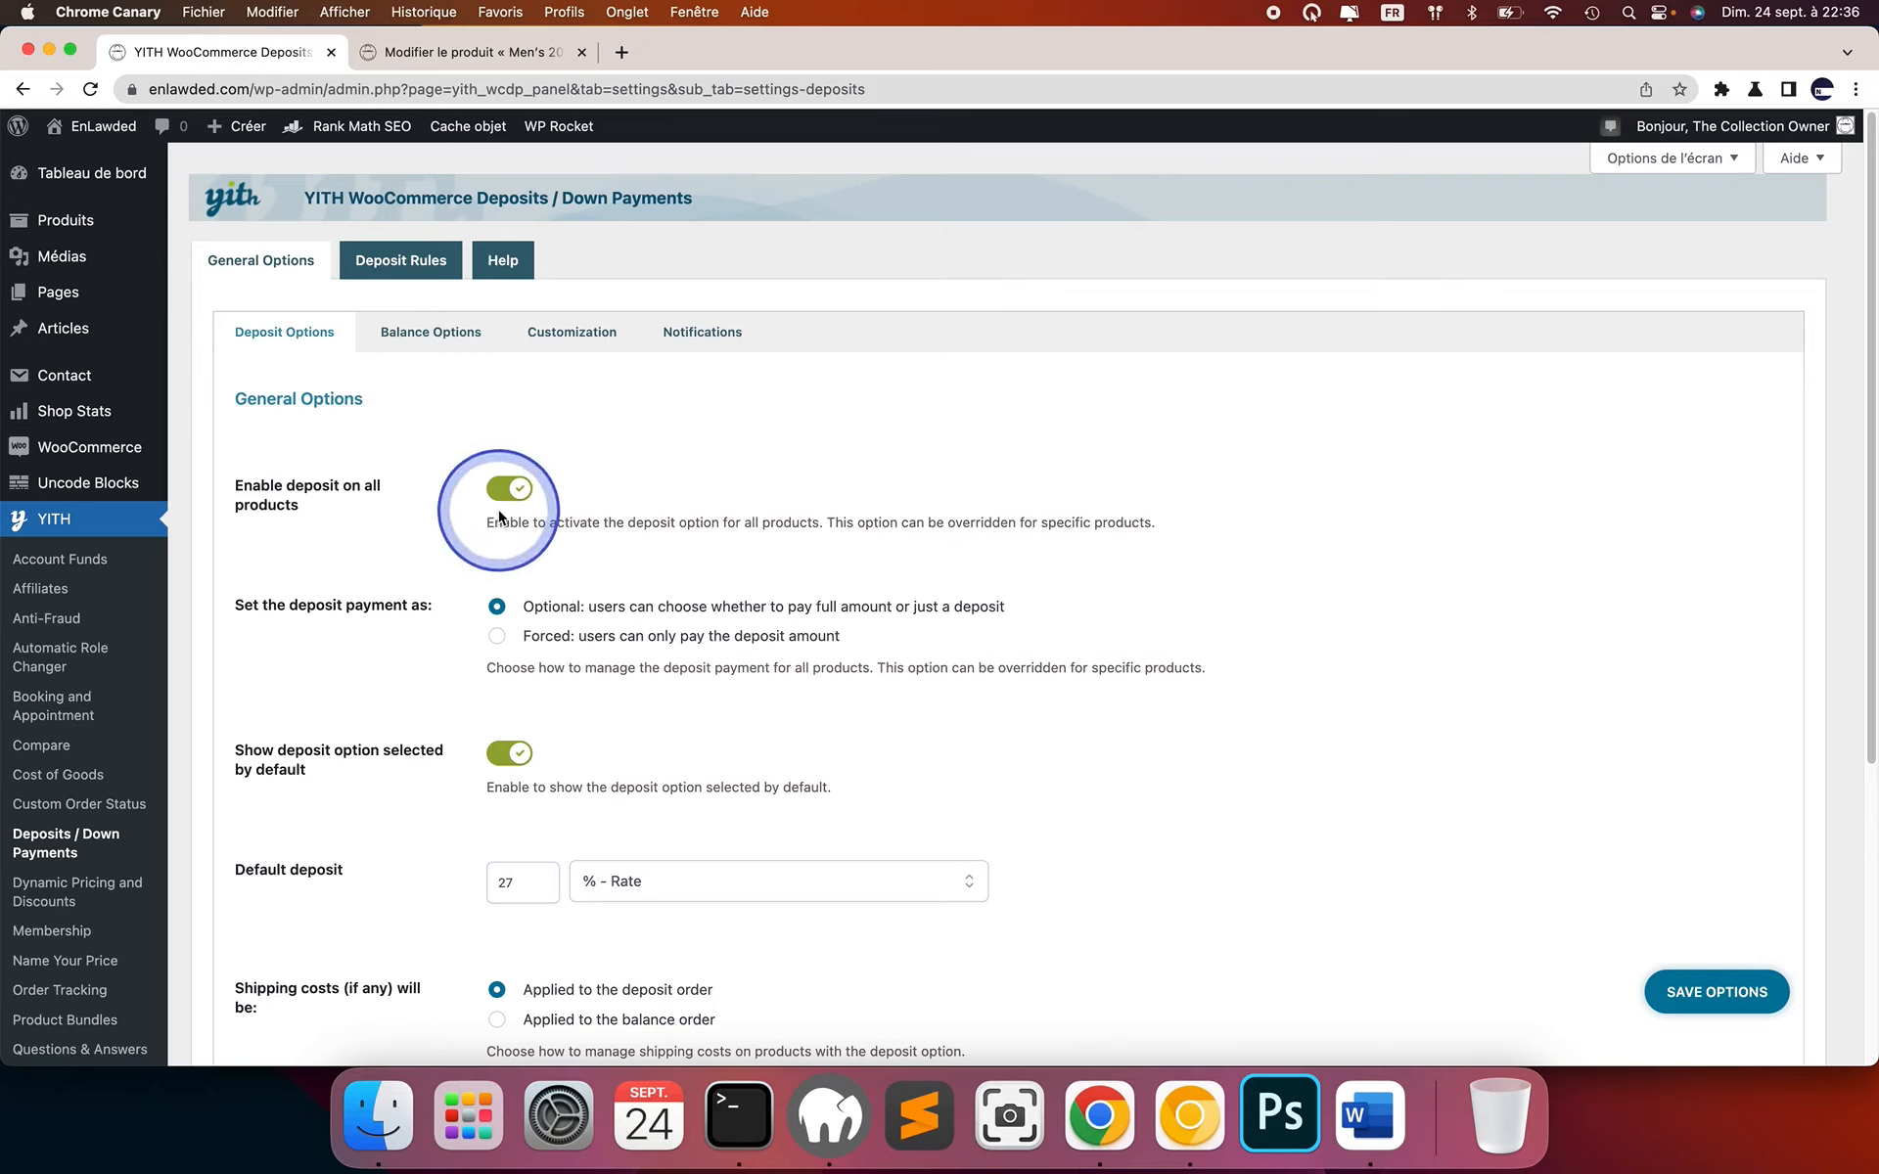
pyautogui.scroll(-3, 501, 583)
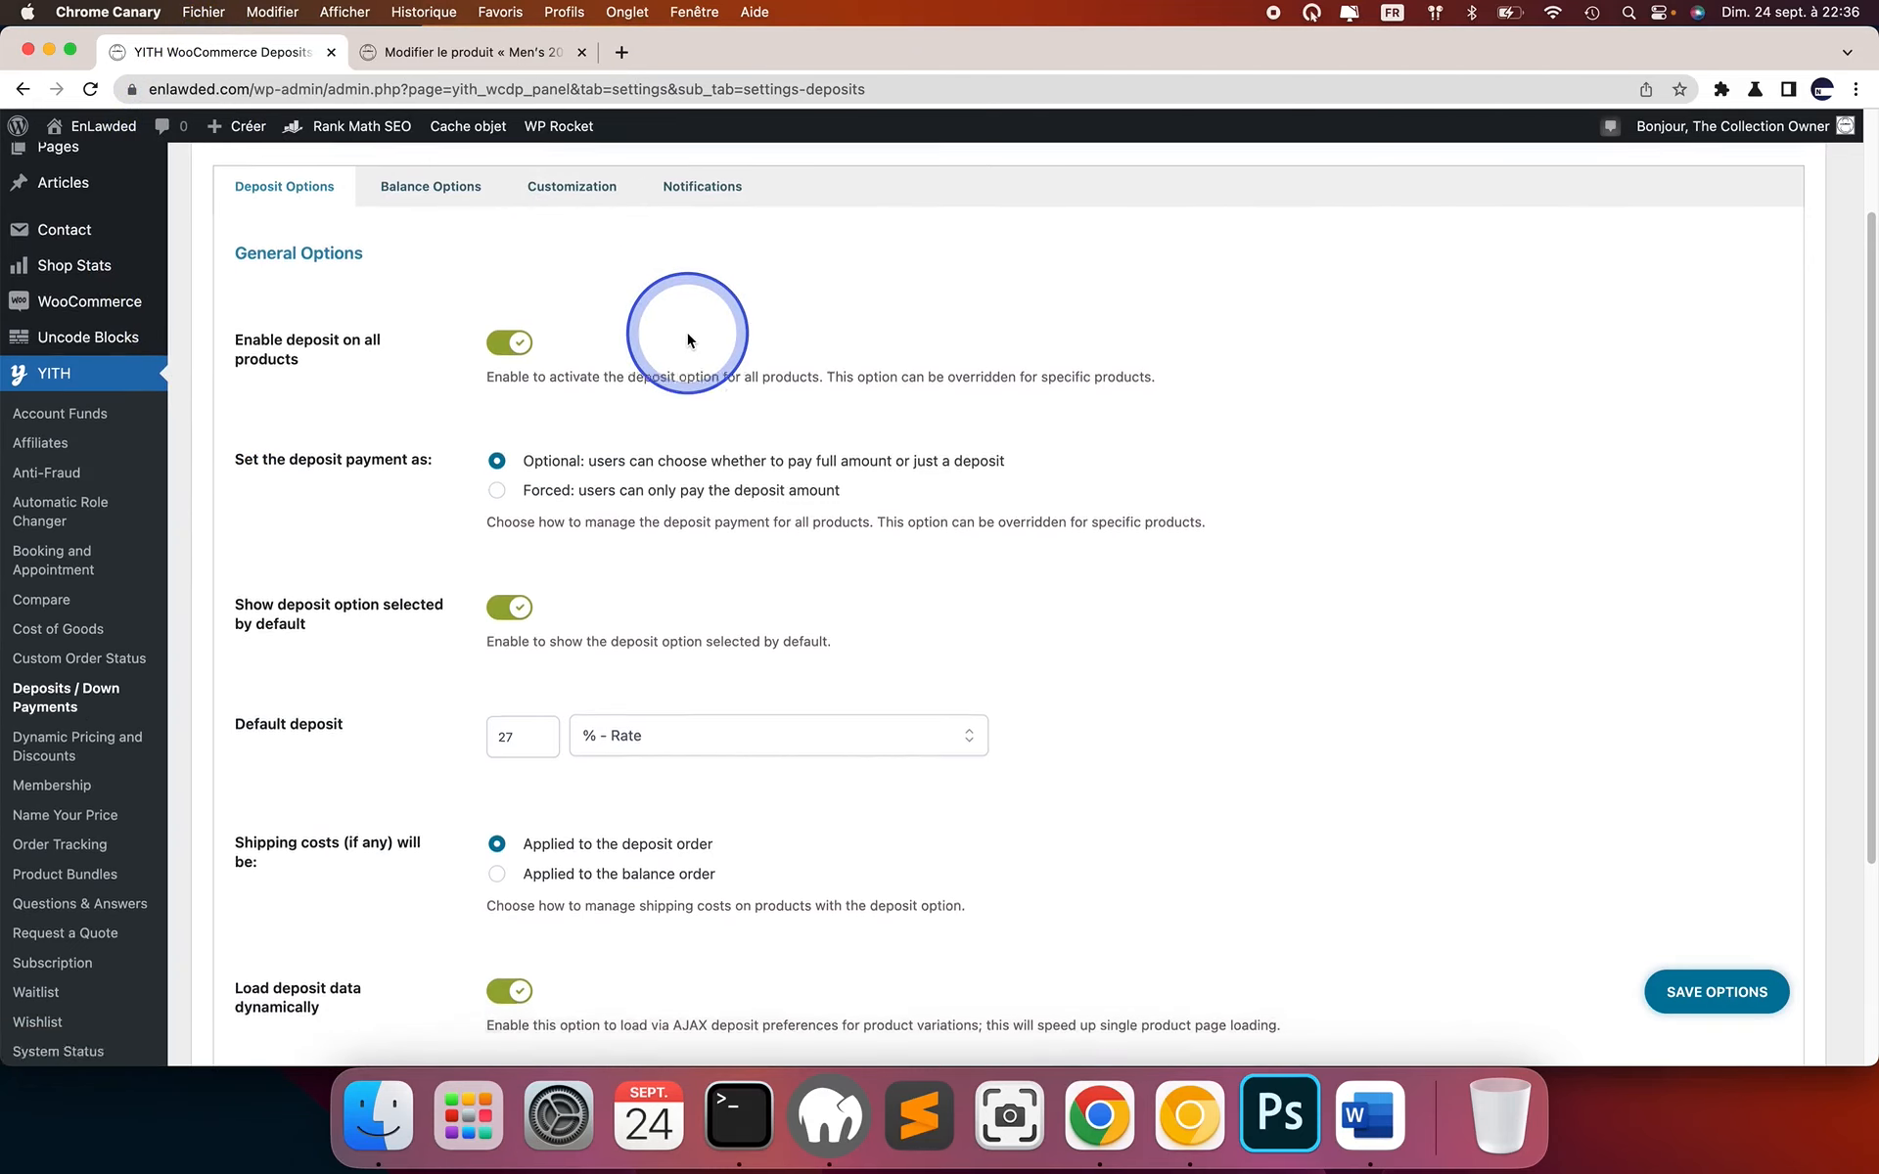
pyautogui.scroll(-3, 686, 331)
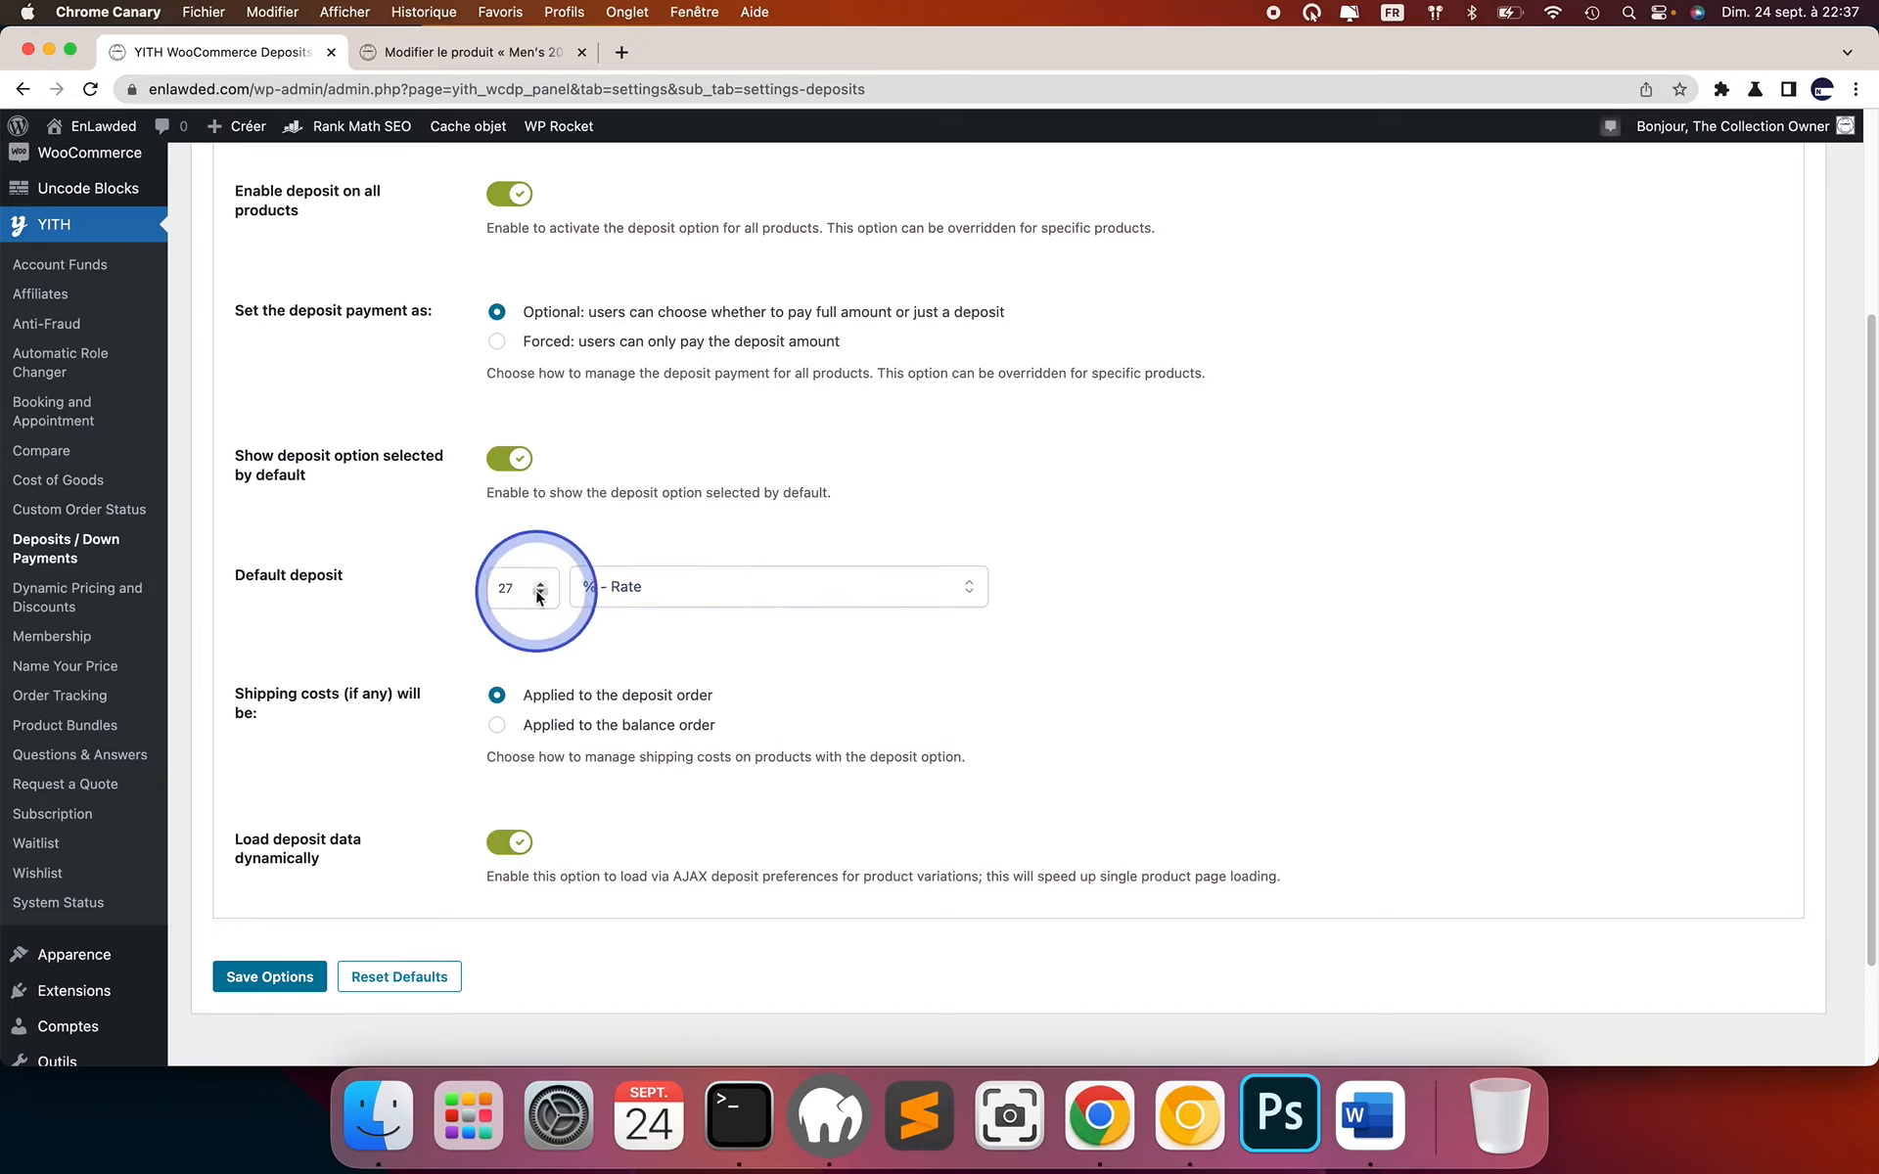
pyautogui.hotkey('ctrl', 'alt', 'm')
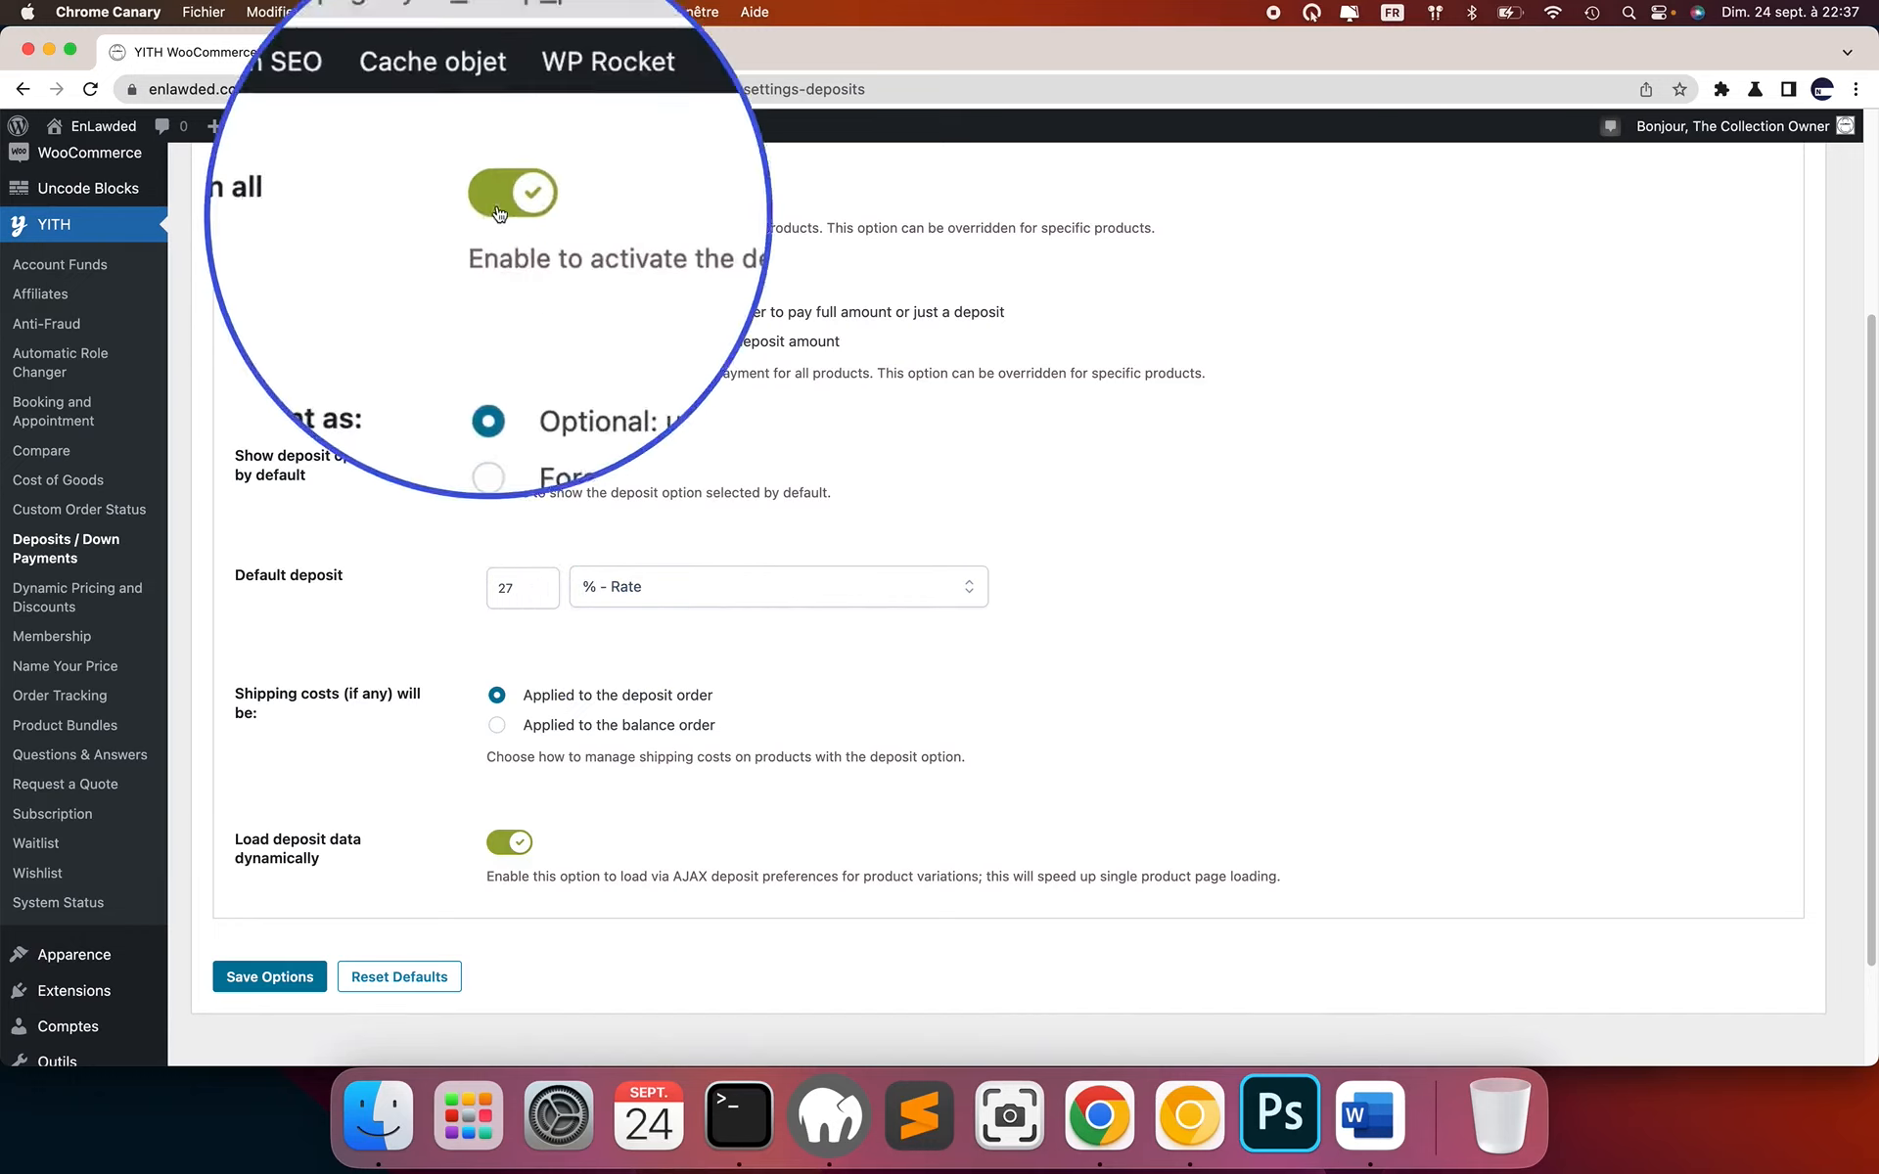
pyautogui.hotkey('ctrl', 'alt', 'm')
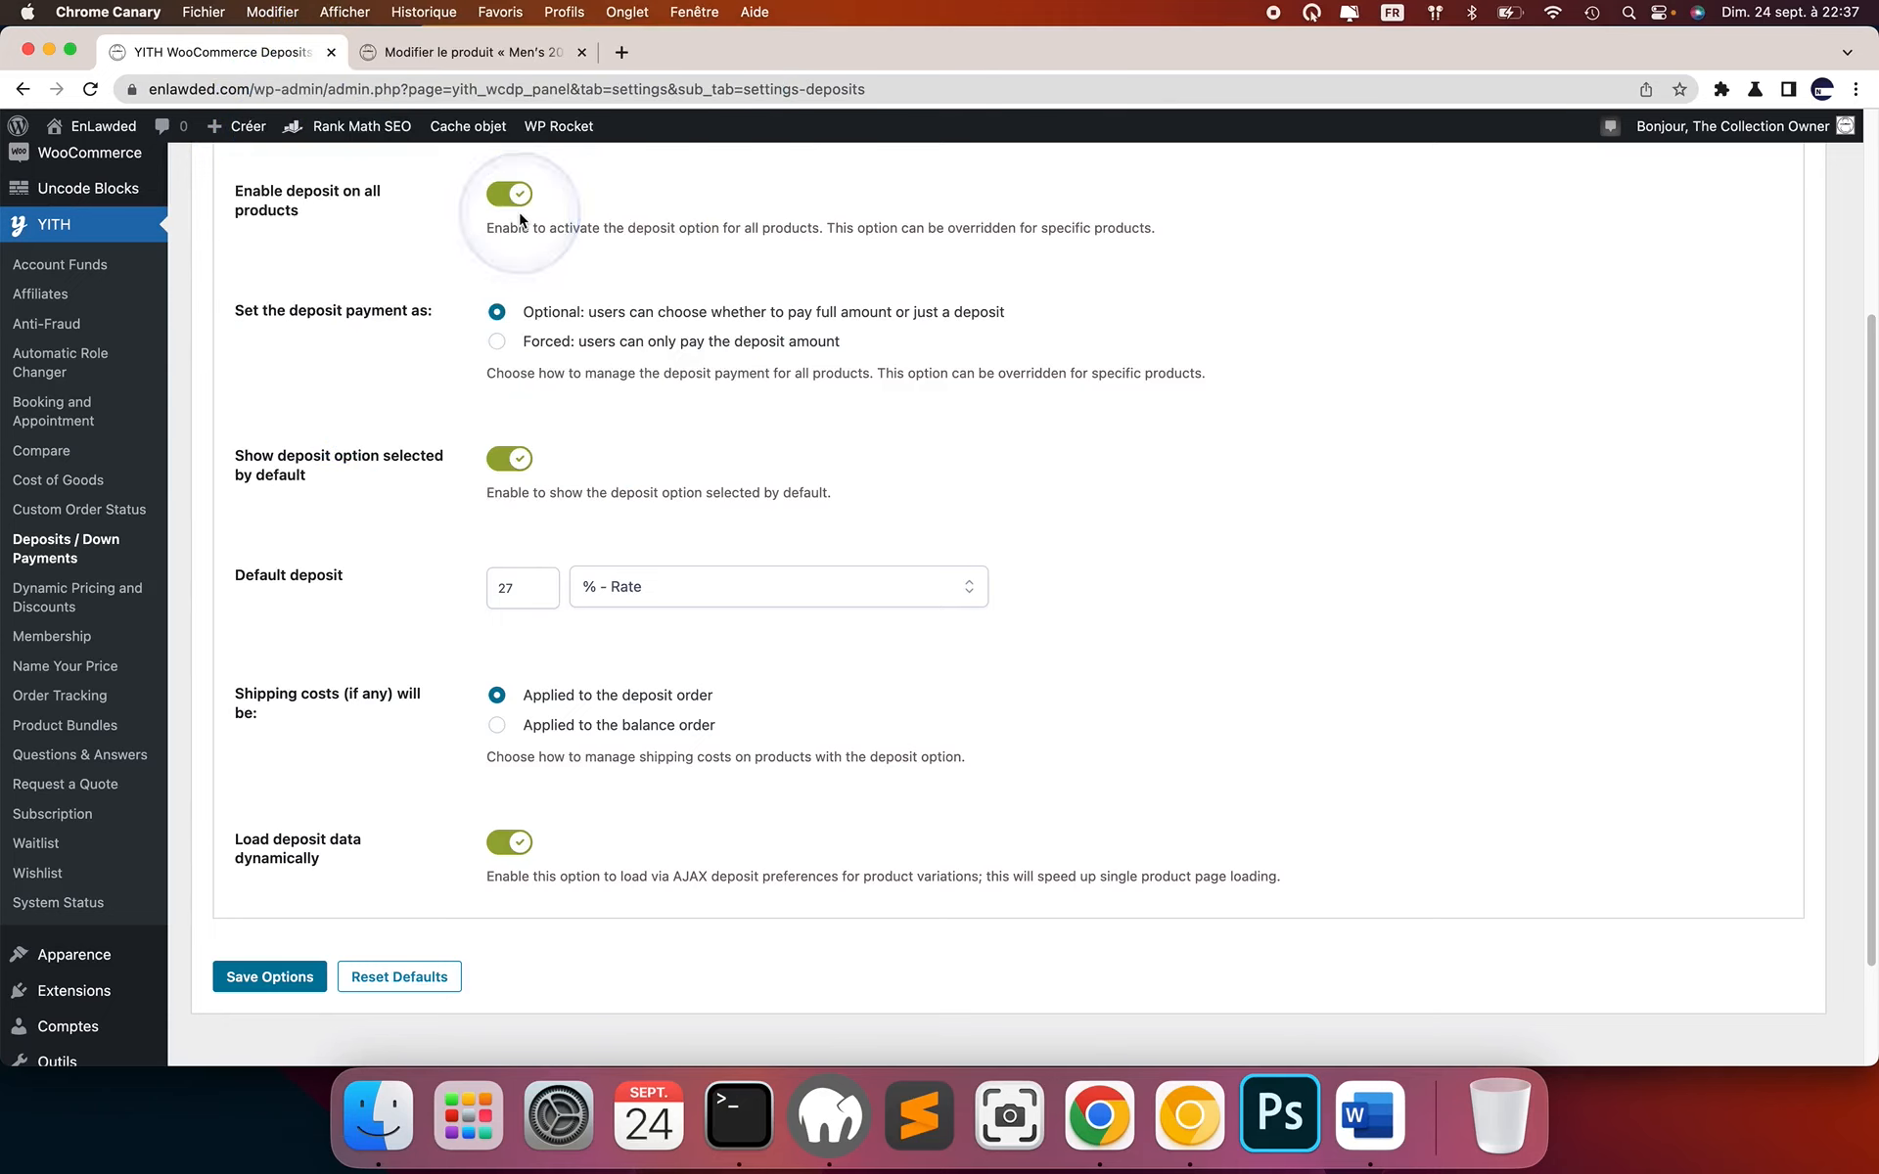
pyautogui.hotkey('ctrl', 'alt', 'm')
pyautogui.hotkey('ctrl', 'alt', 'm')
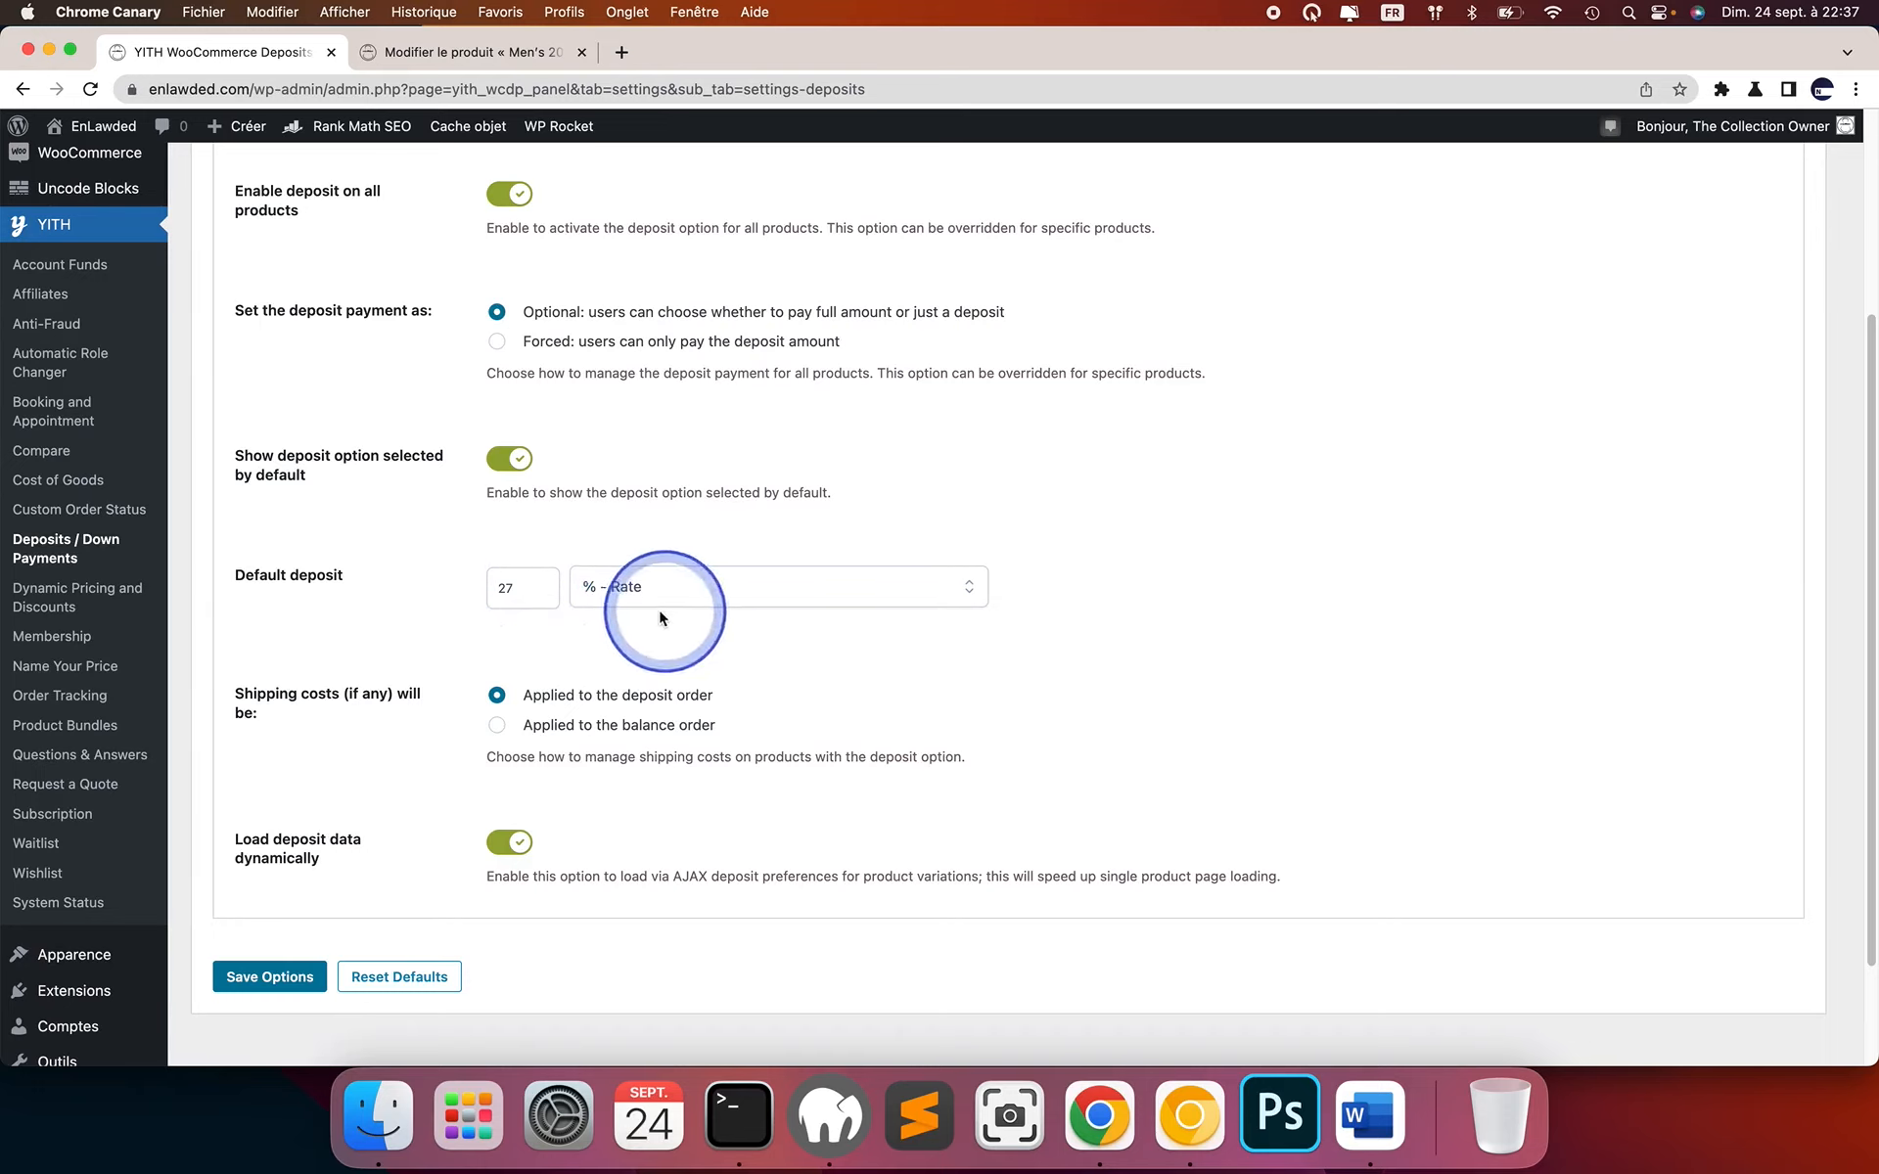
pyautogui.hotkey('ctrl', 'alt', 'm')
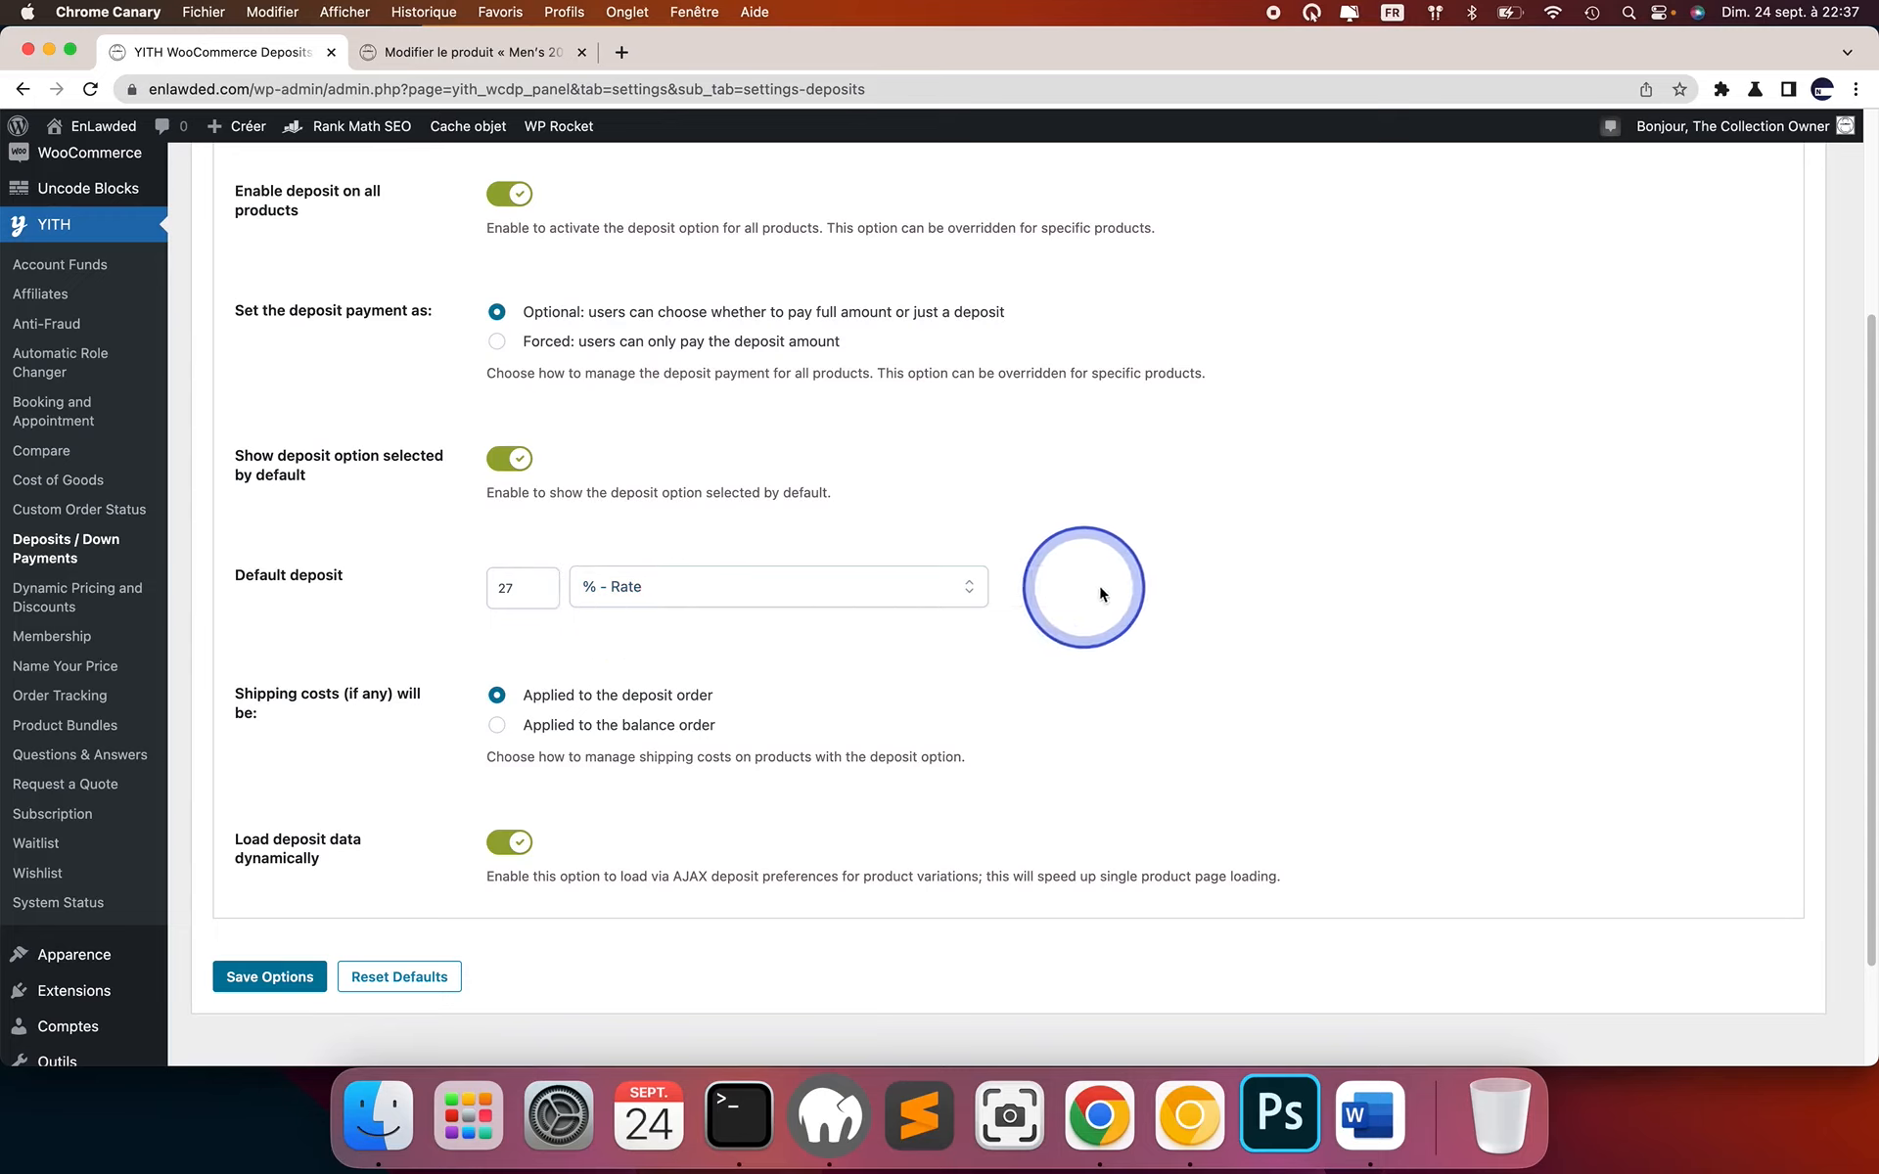
# Set the default deposit to a fixed amount of 500 dollars.
pyautogui.click(967, 590)
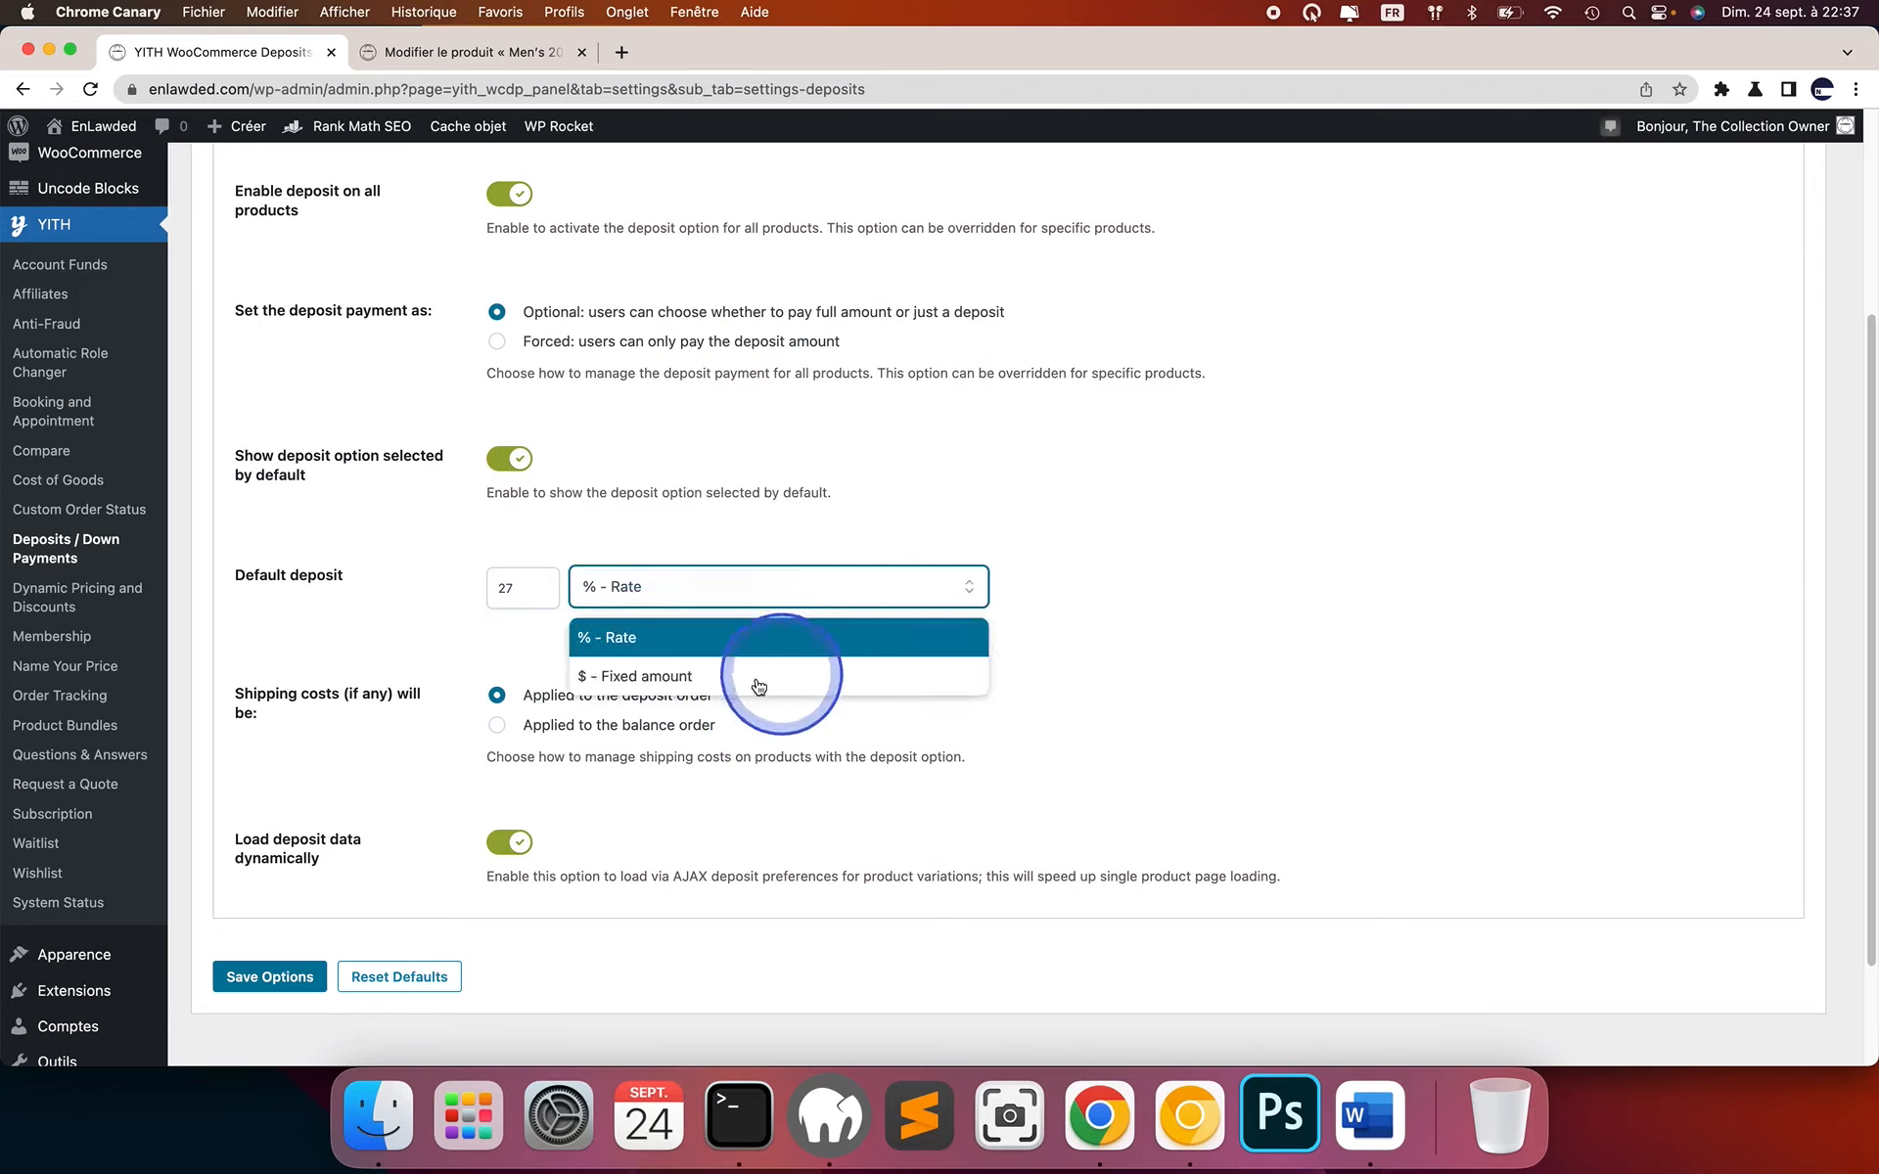
pyautogui.click(655, 679)
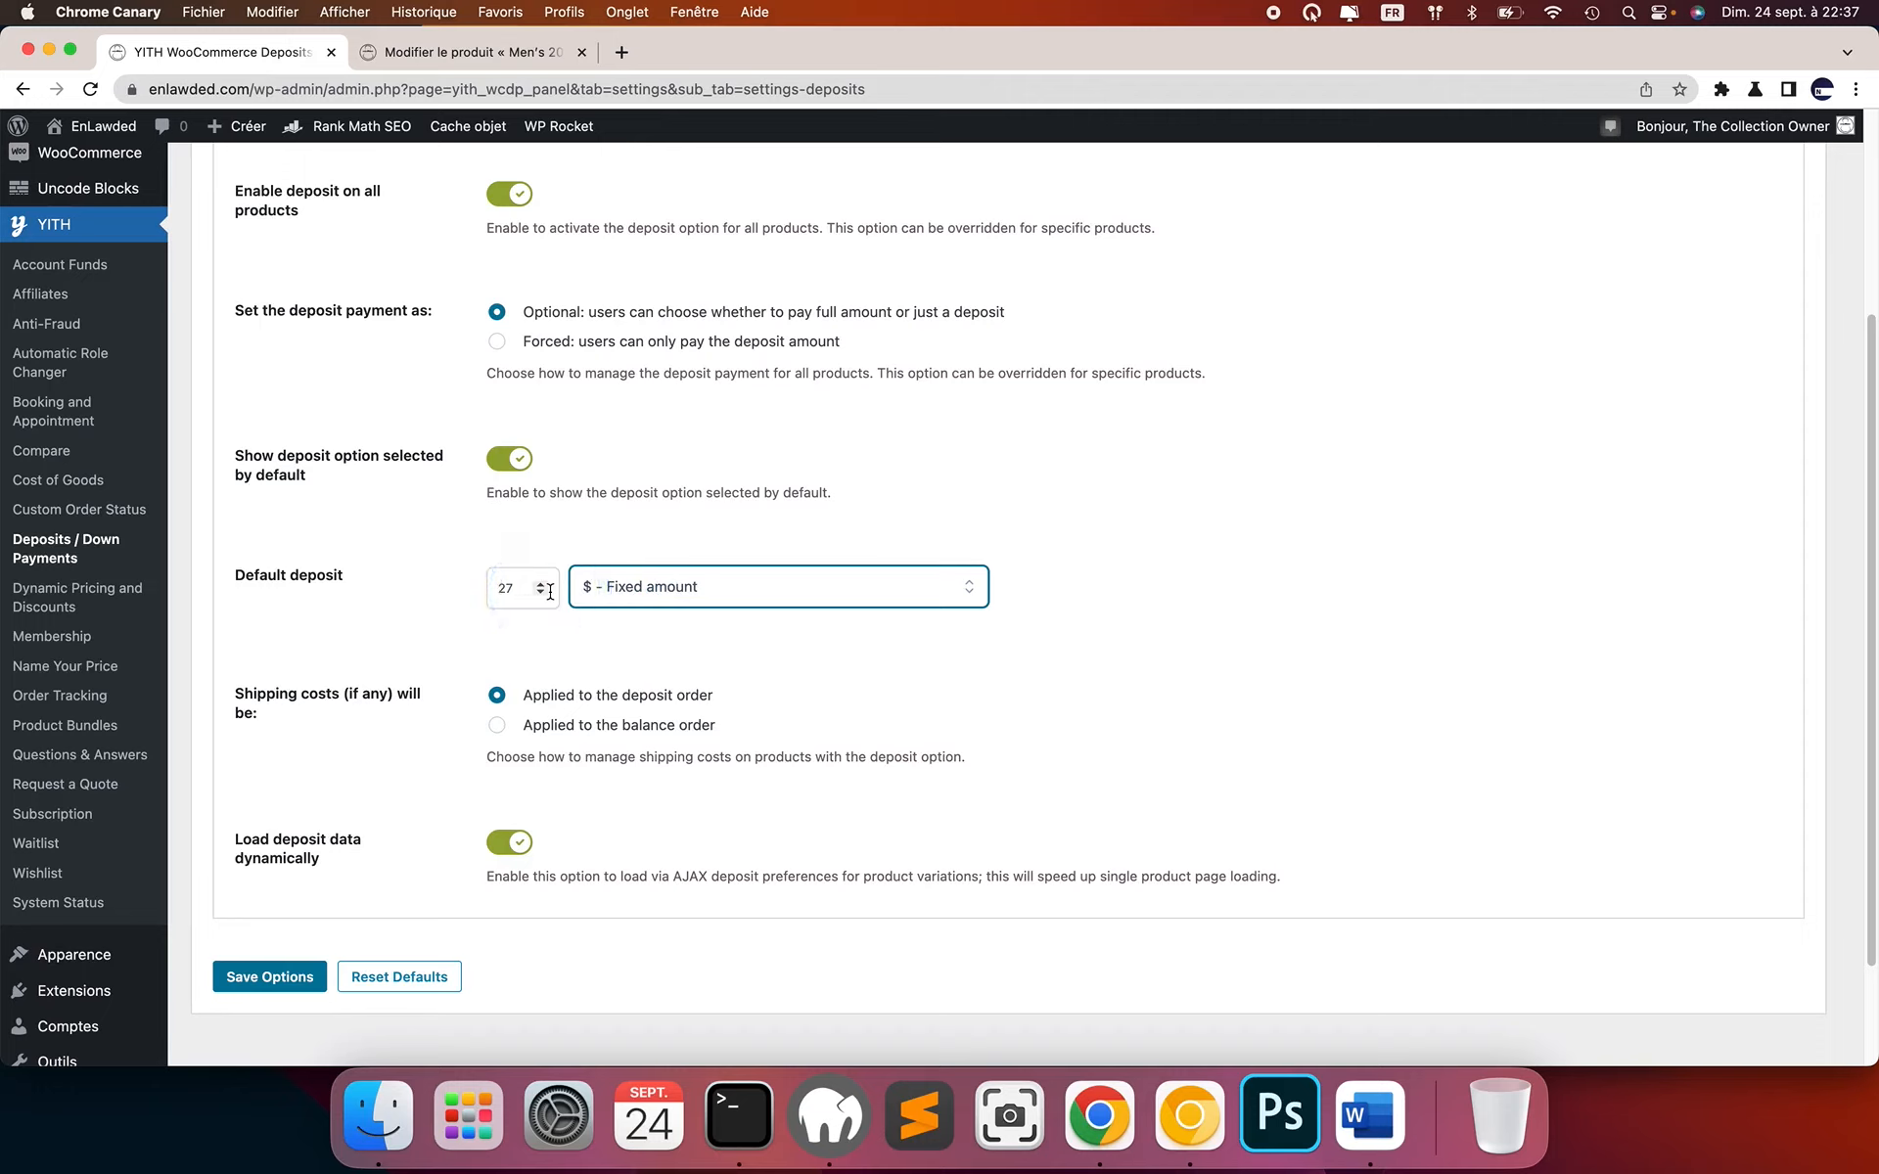
pyautogui.click(513, 583)
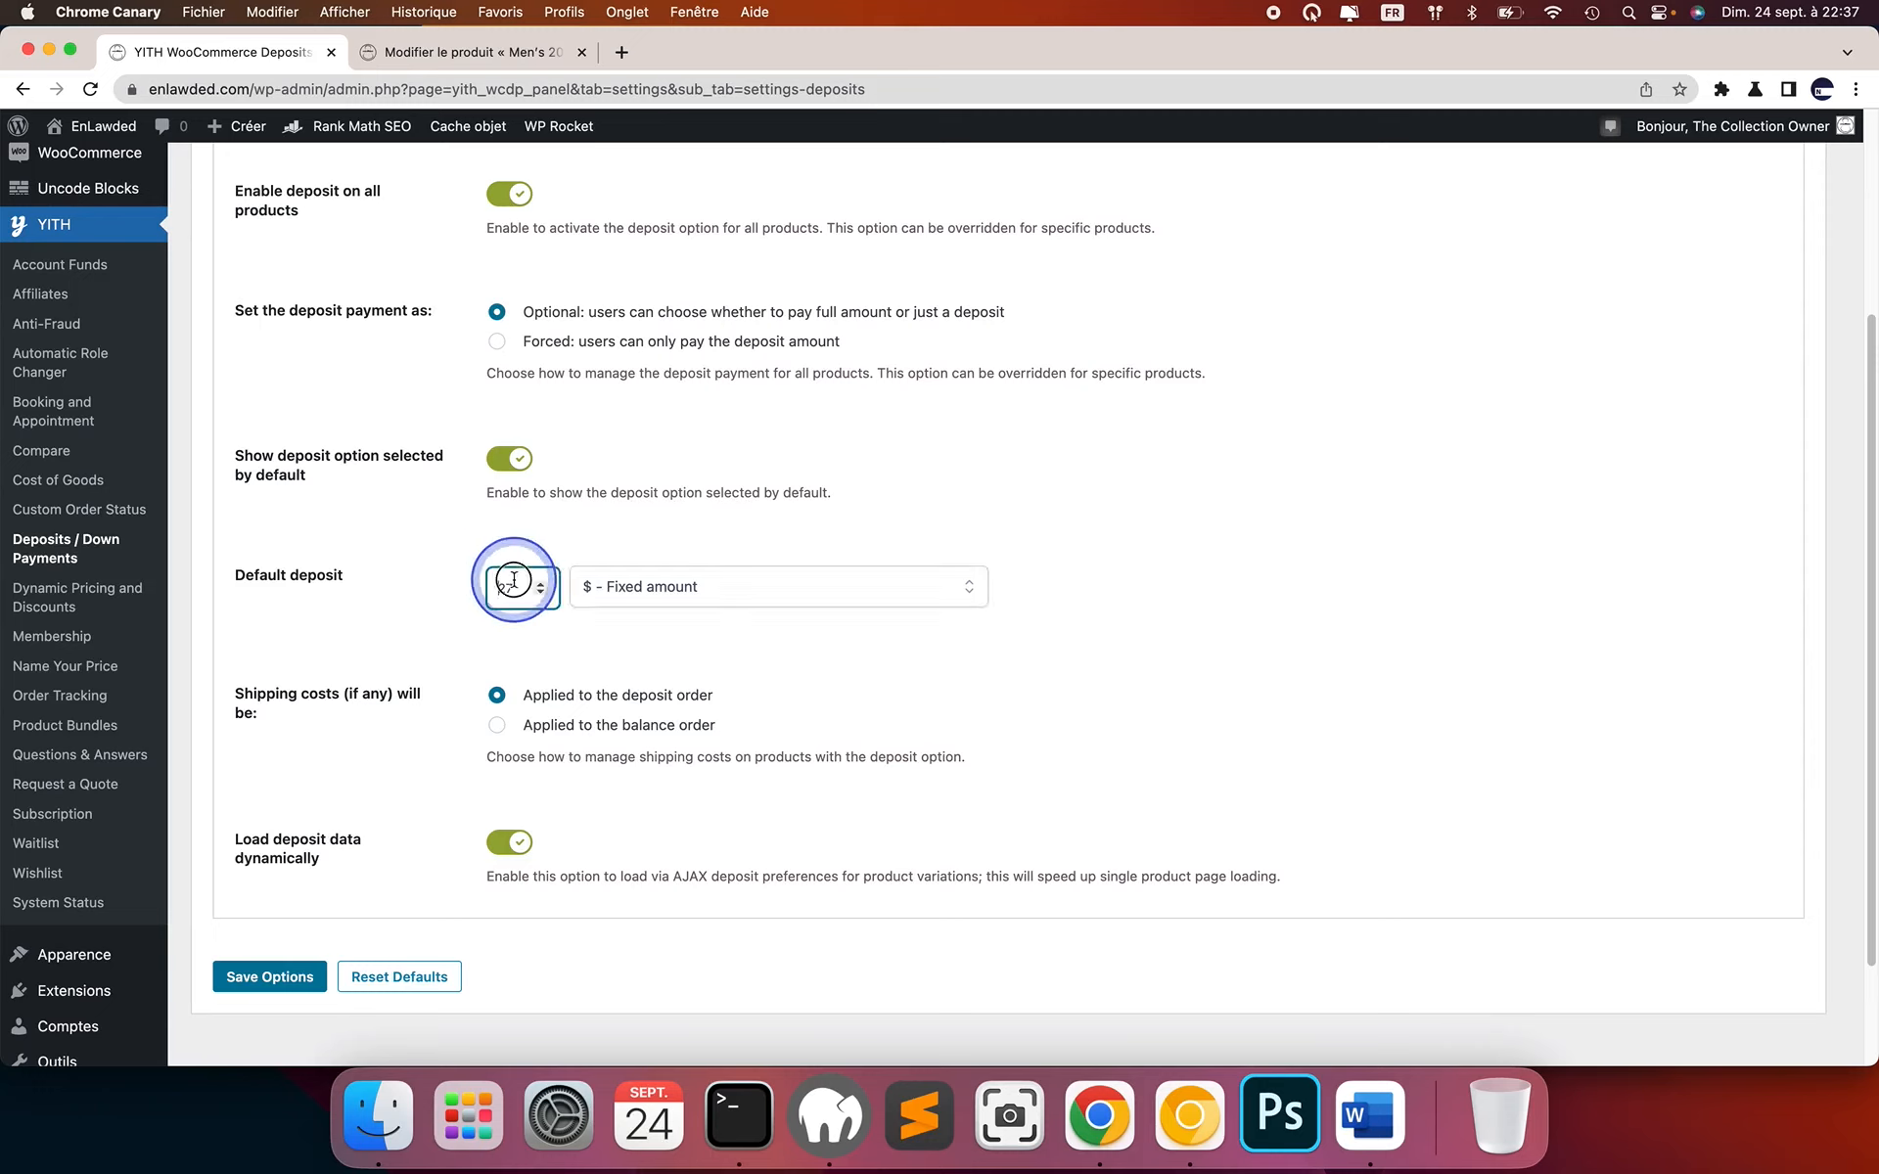
pyautogui.moveTo(524, 584); pyautogui.dragTo(453, 575)
pyautogui.write('500')
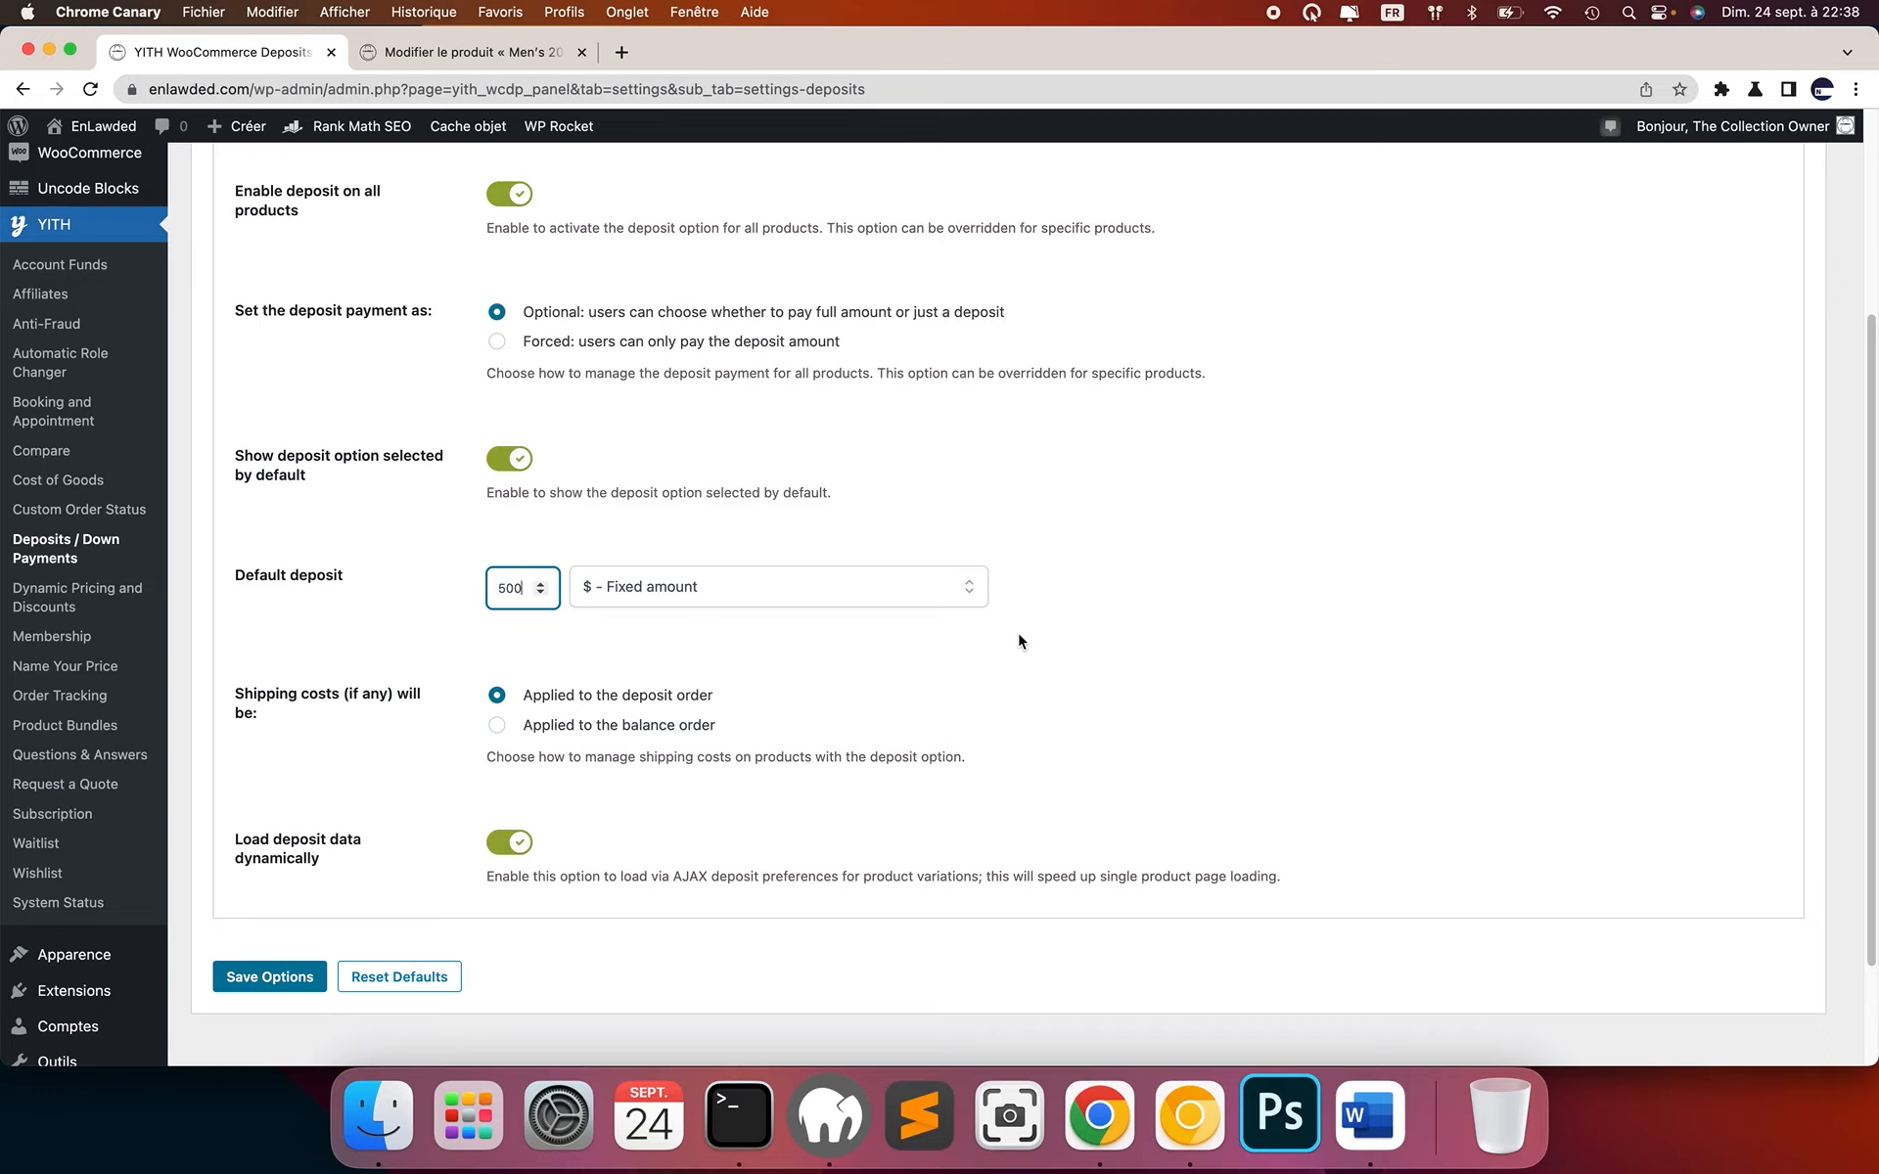
# Set the default deposit back to a percentage rate with a value of 27.
pyautogui.click(650, 589)
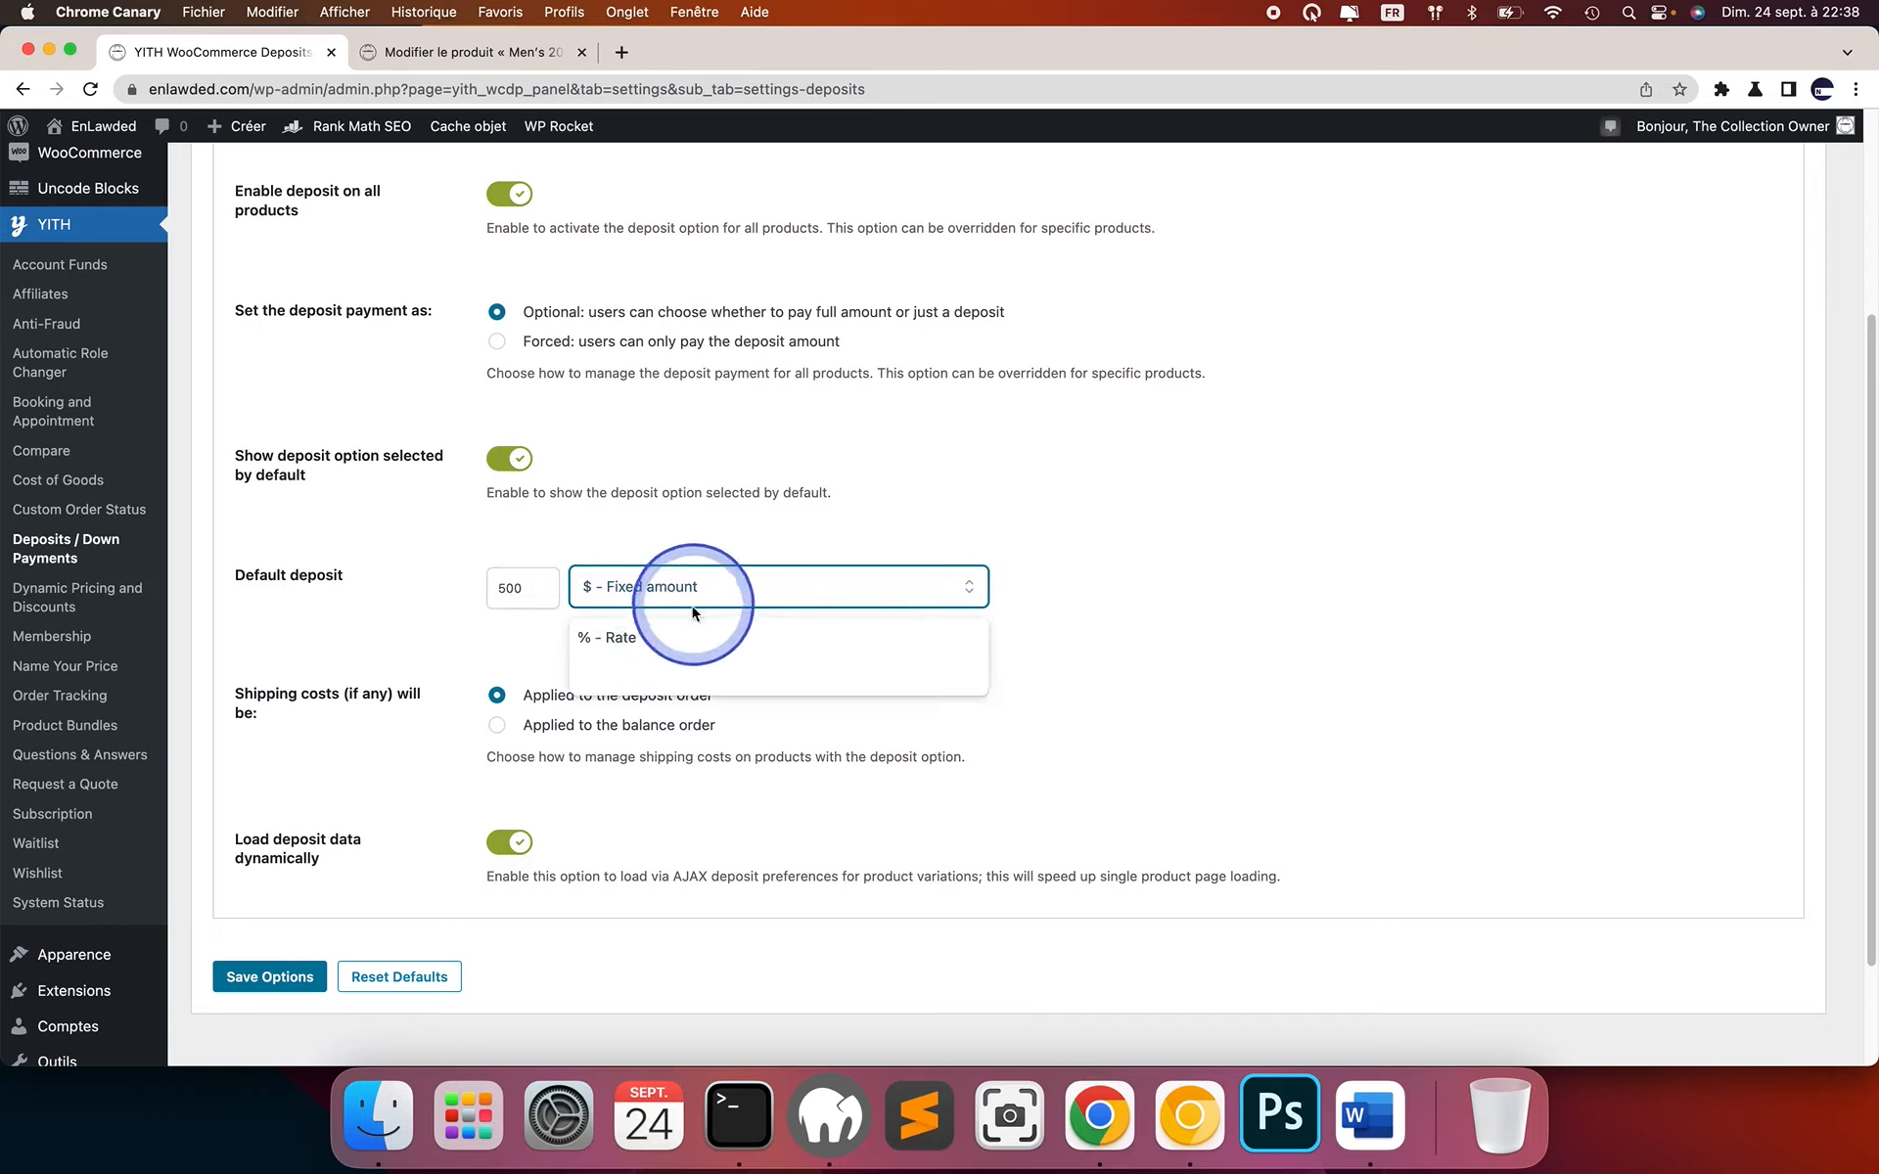
pyautogui.click(658, 646)
pyautogui.doubleClick(509, 590)
pyautogui.write('27')
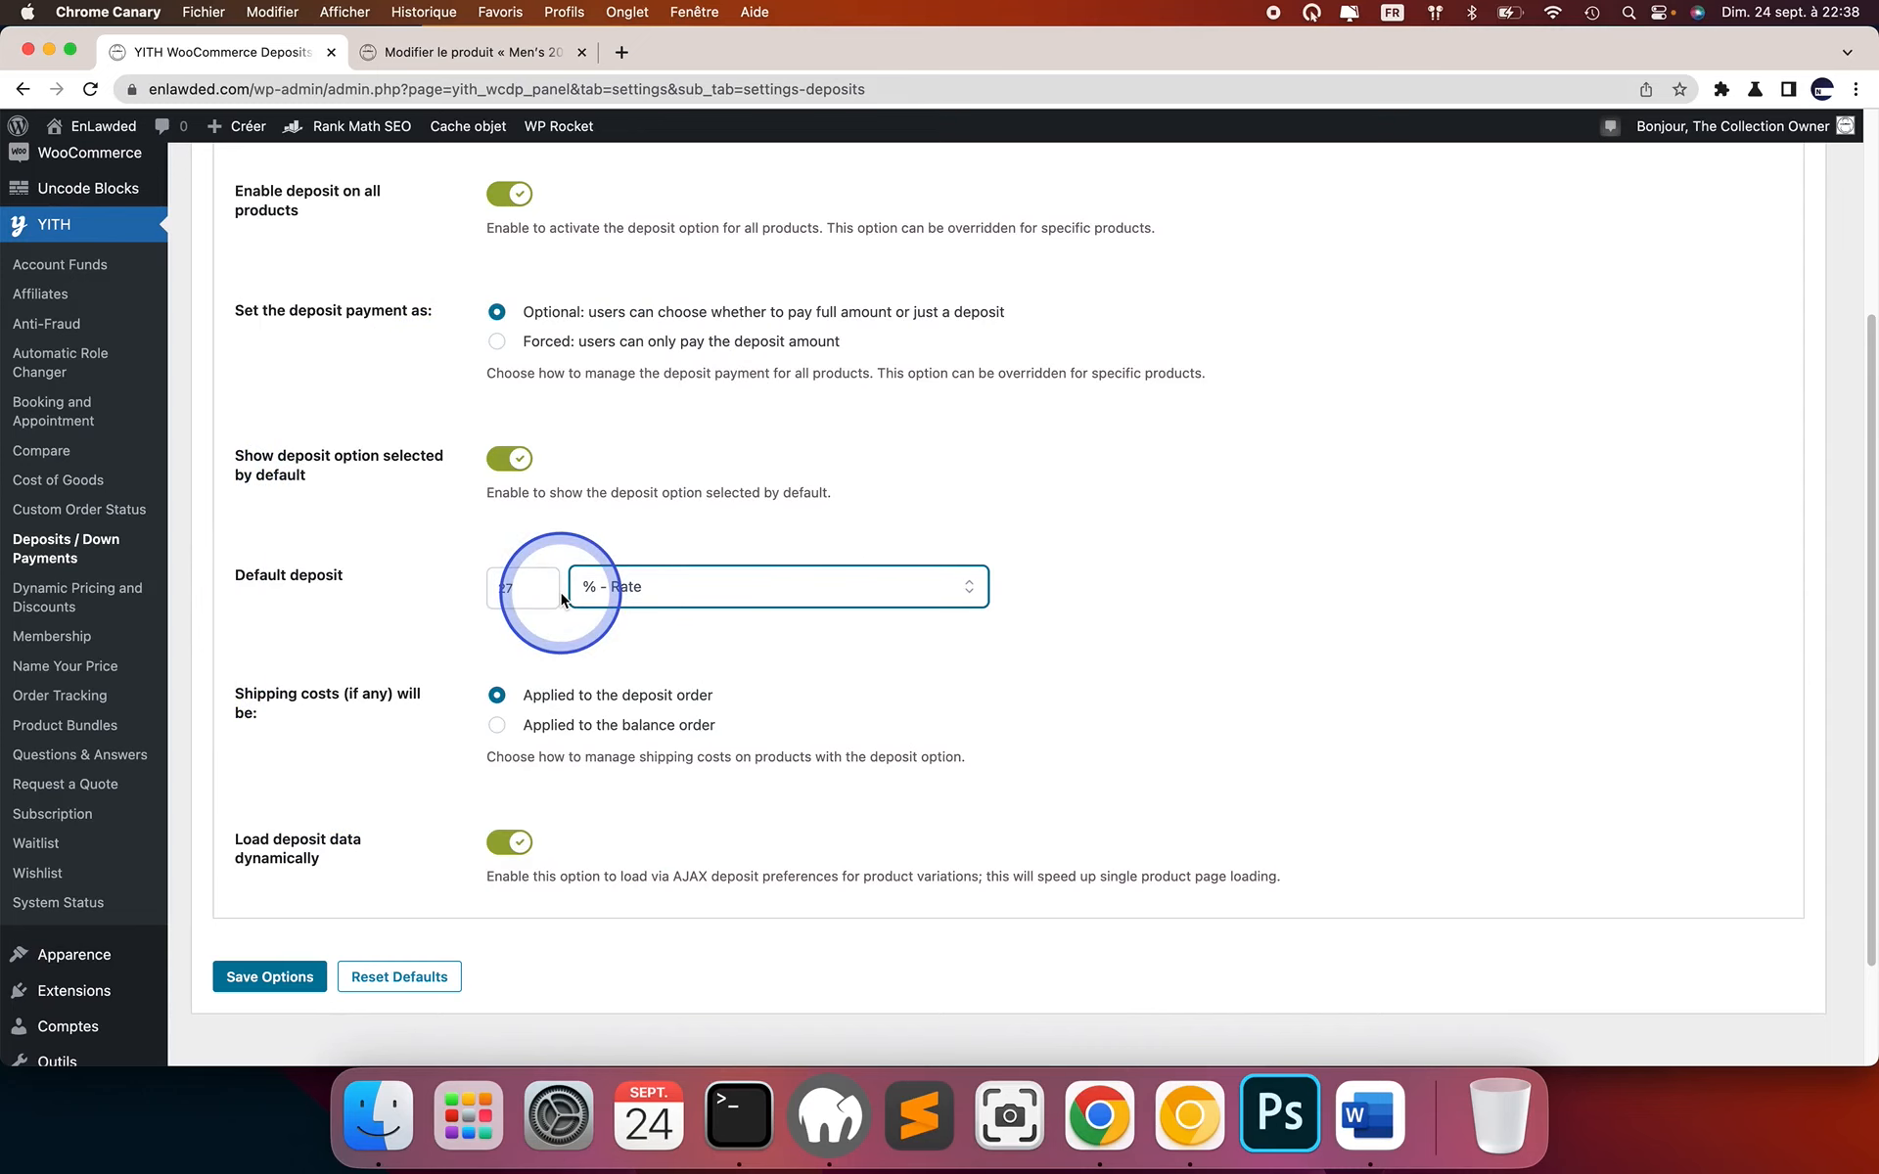
# Turn off the option that enables deposits on all products.
pyautogui.scroll(5, 587, 588)
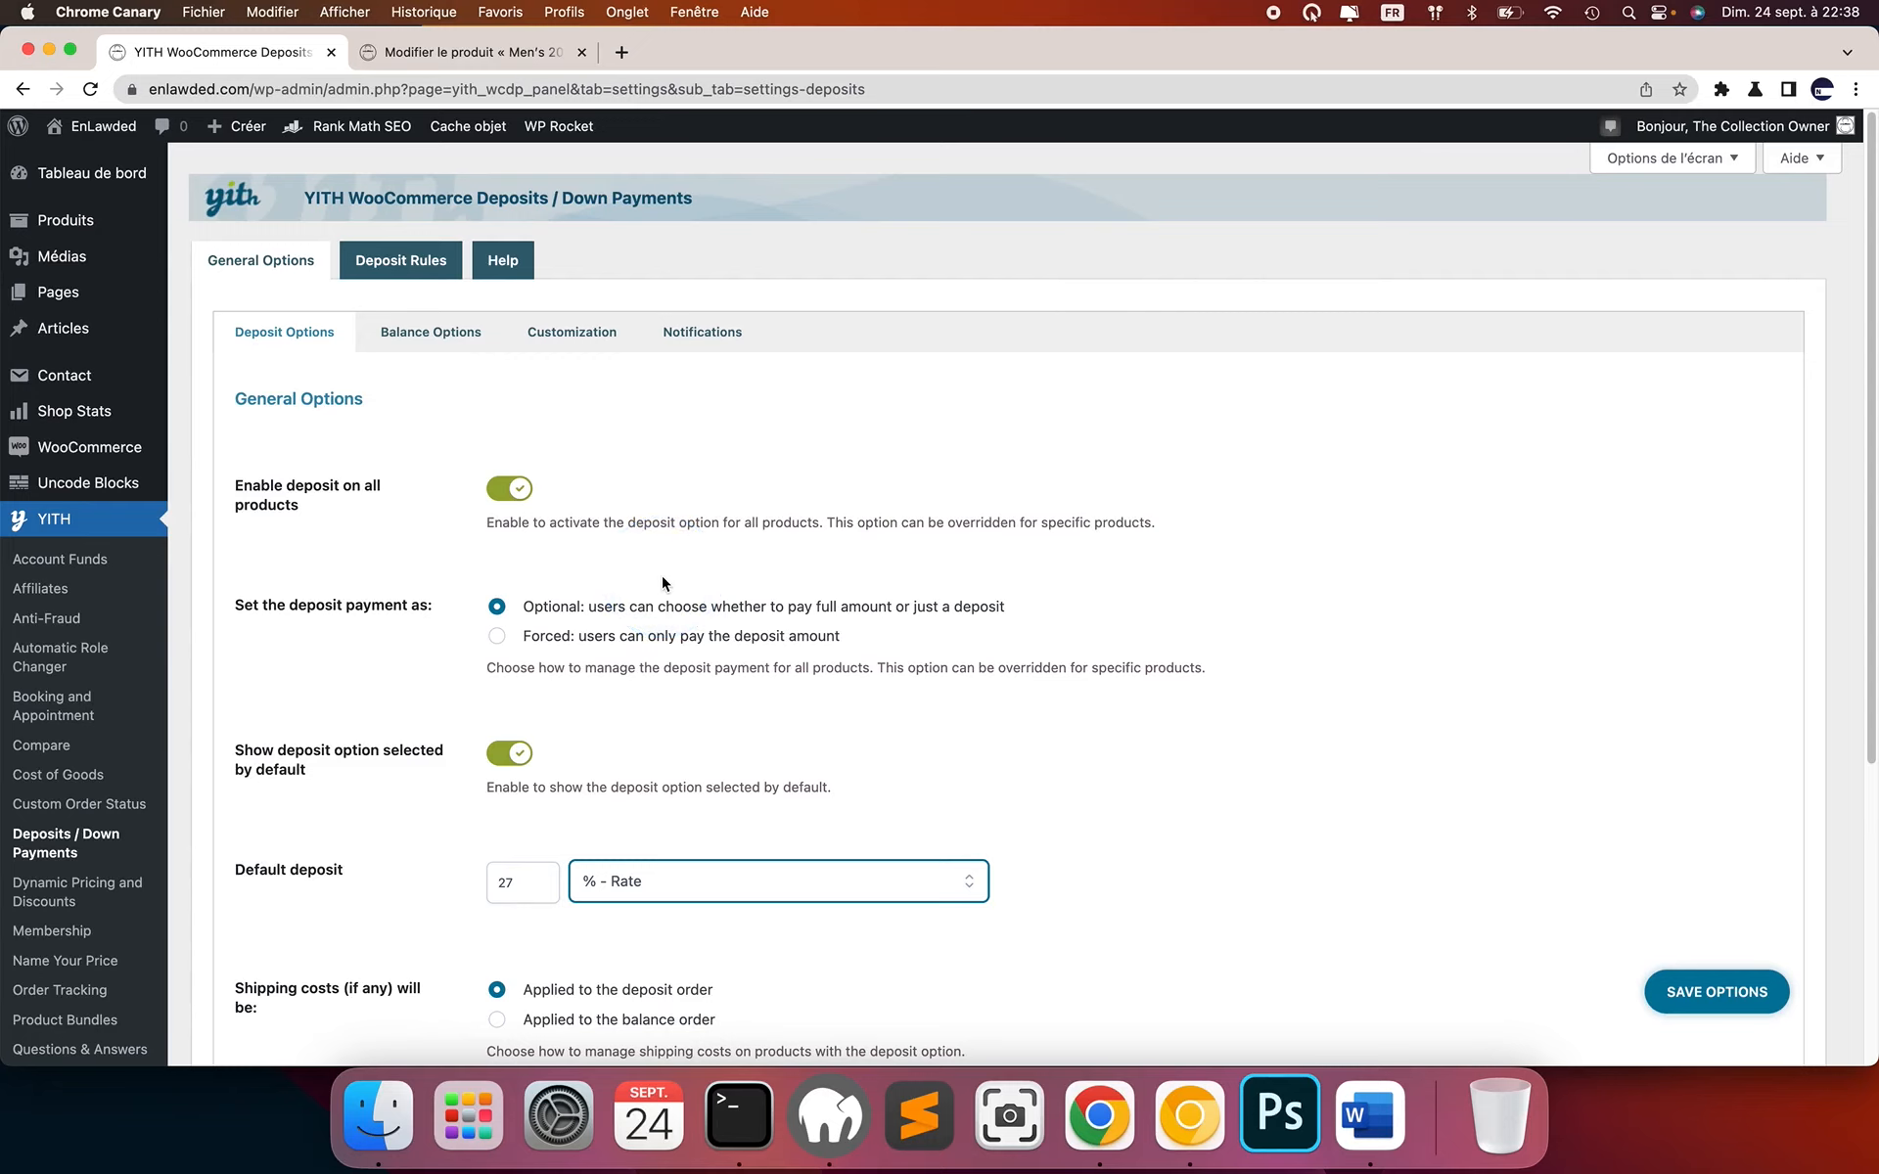
pyautogui.click(517, 490)
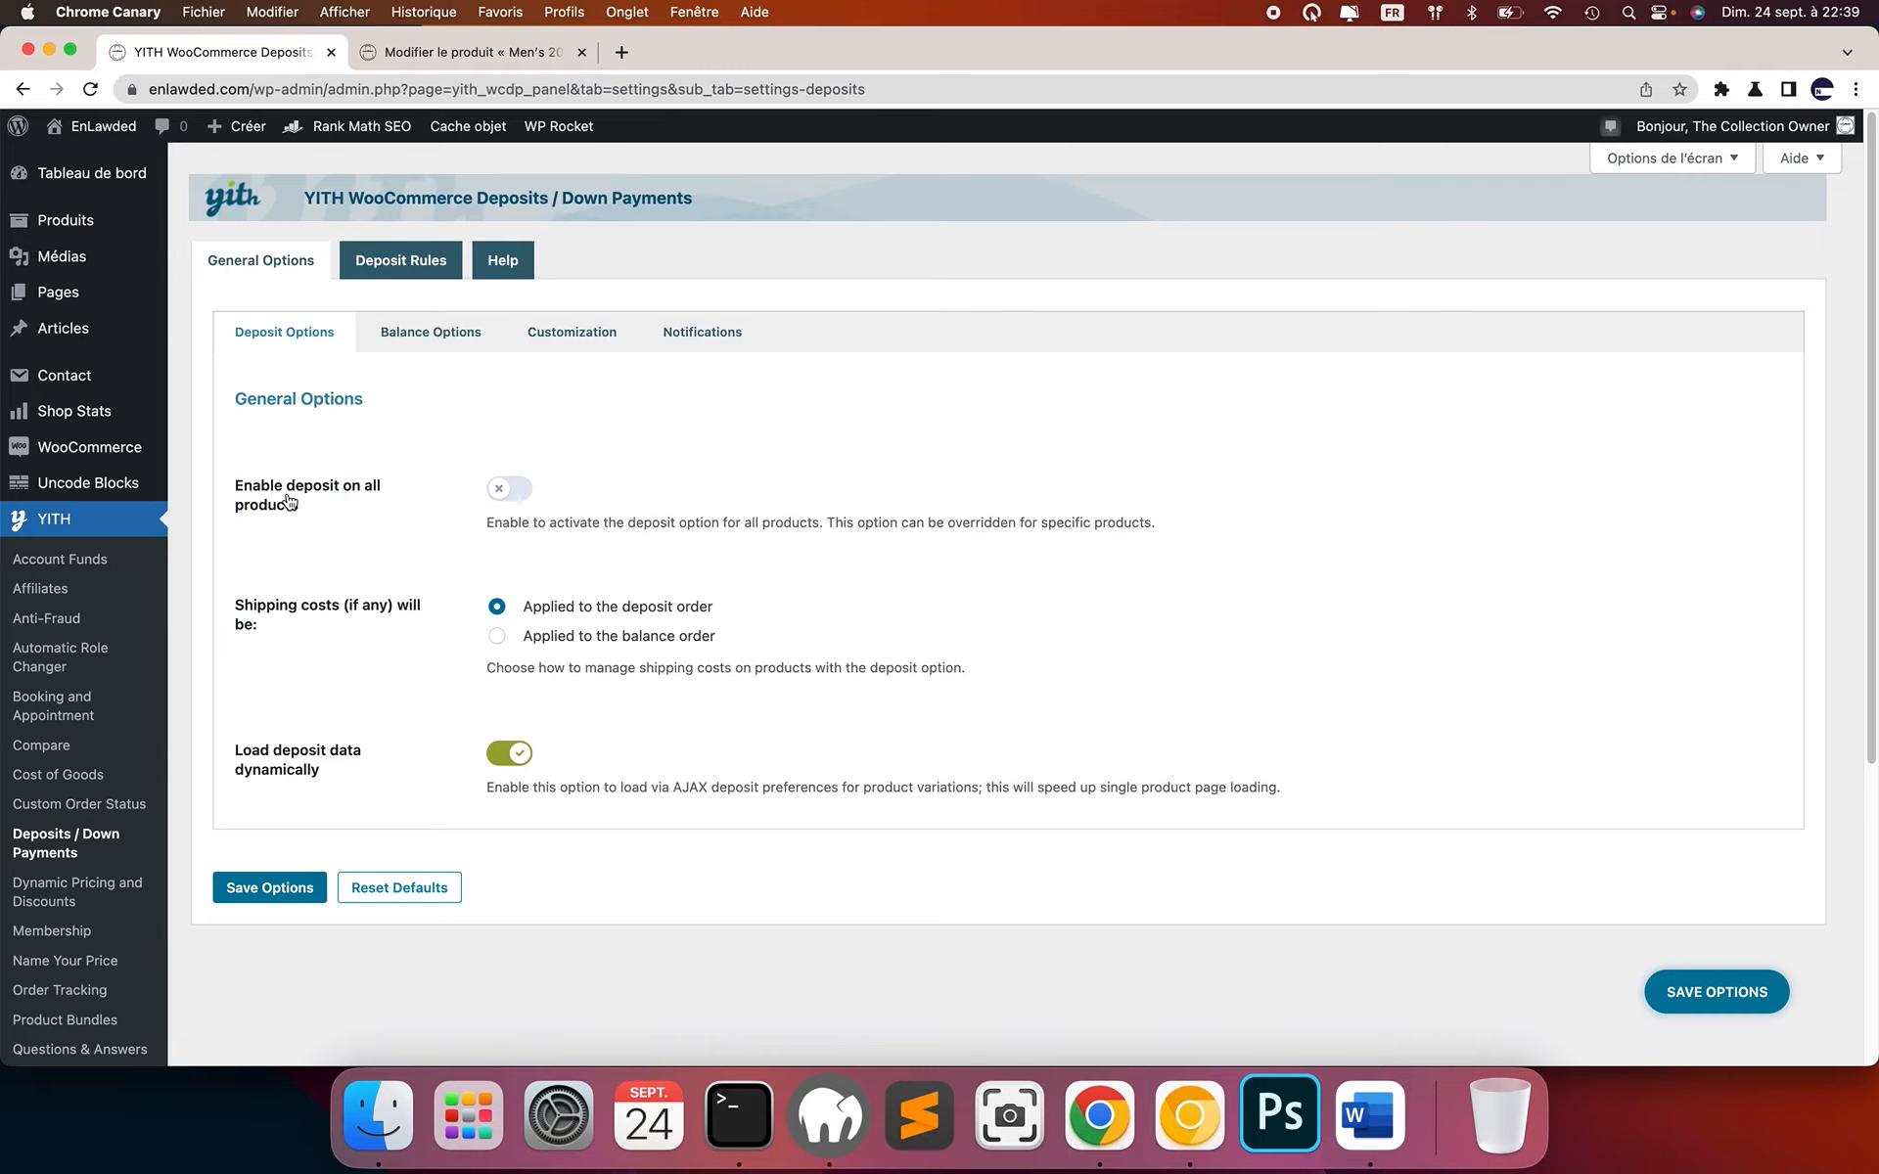
# Show the general product data and the Deposit & Balance options of the Men's 2008 Ethiopia Track Top product being edited.
pyautogui.moveTo(485, 116)
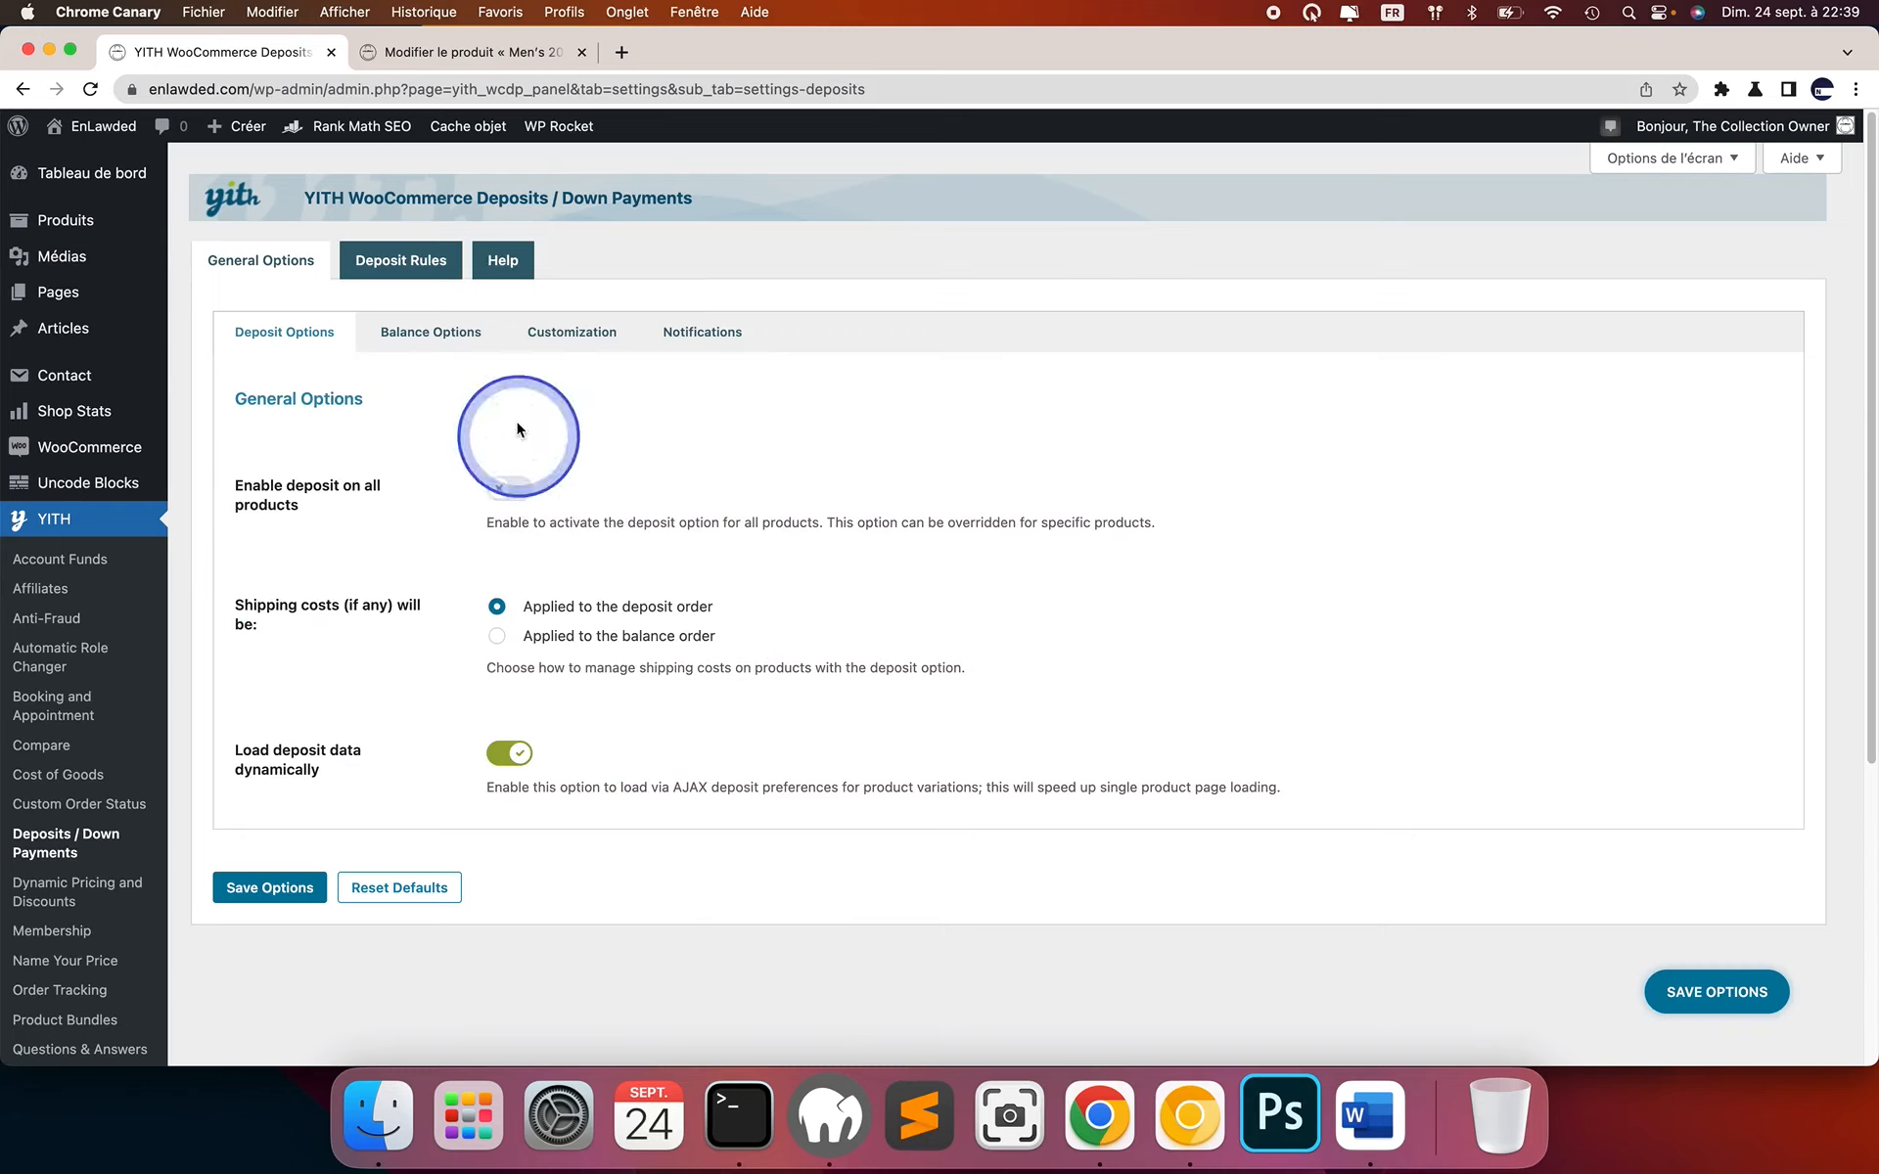
pyautogui.click(431, 56)
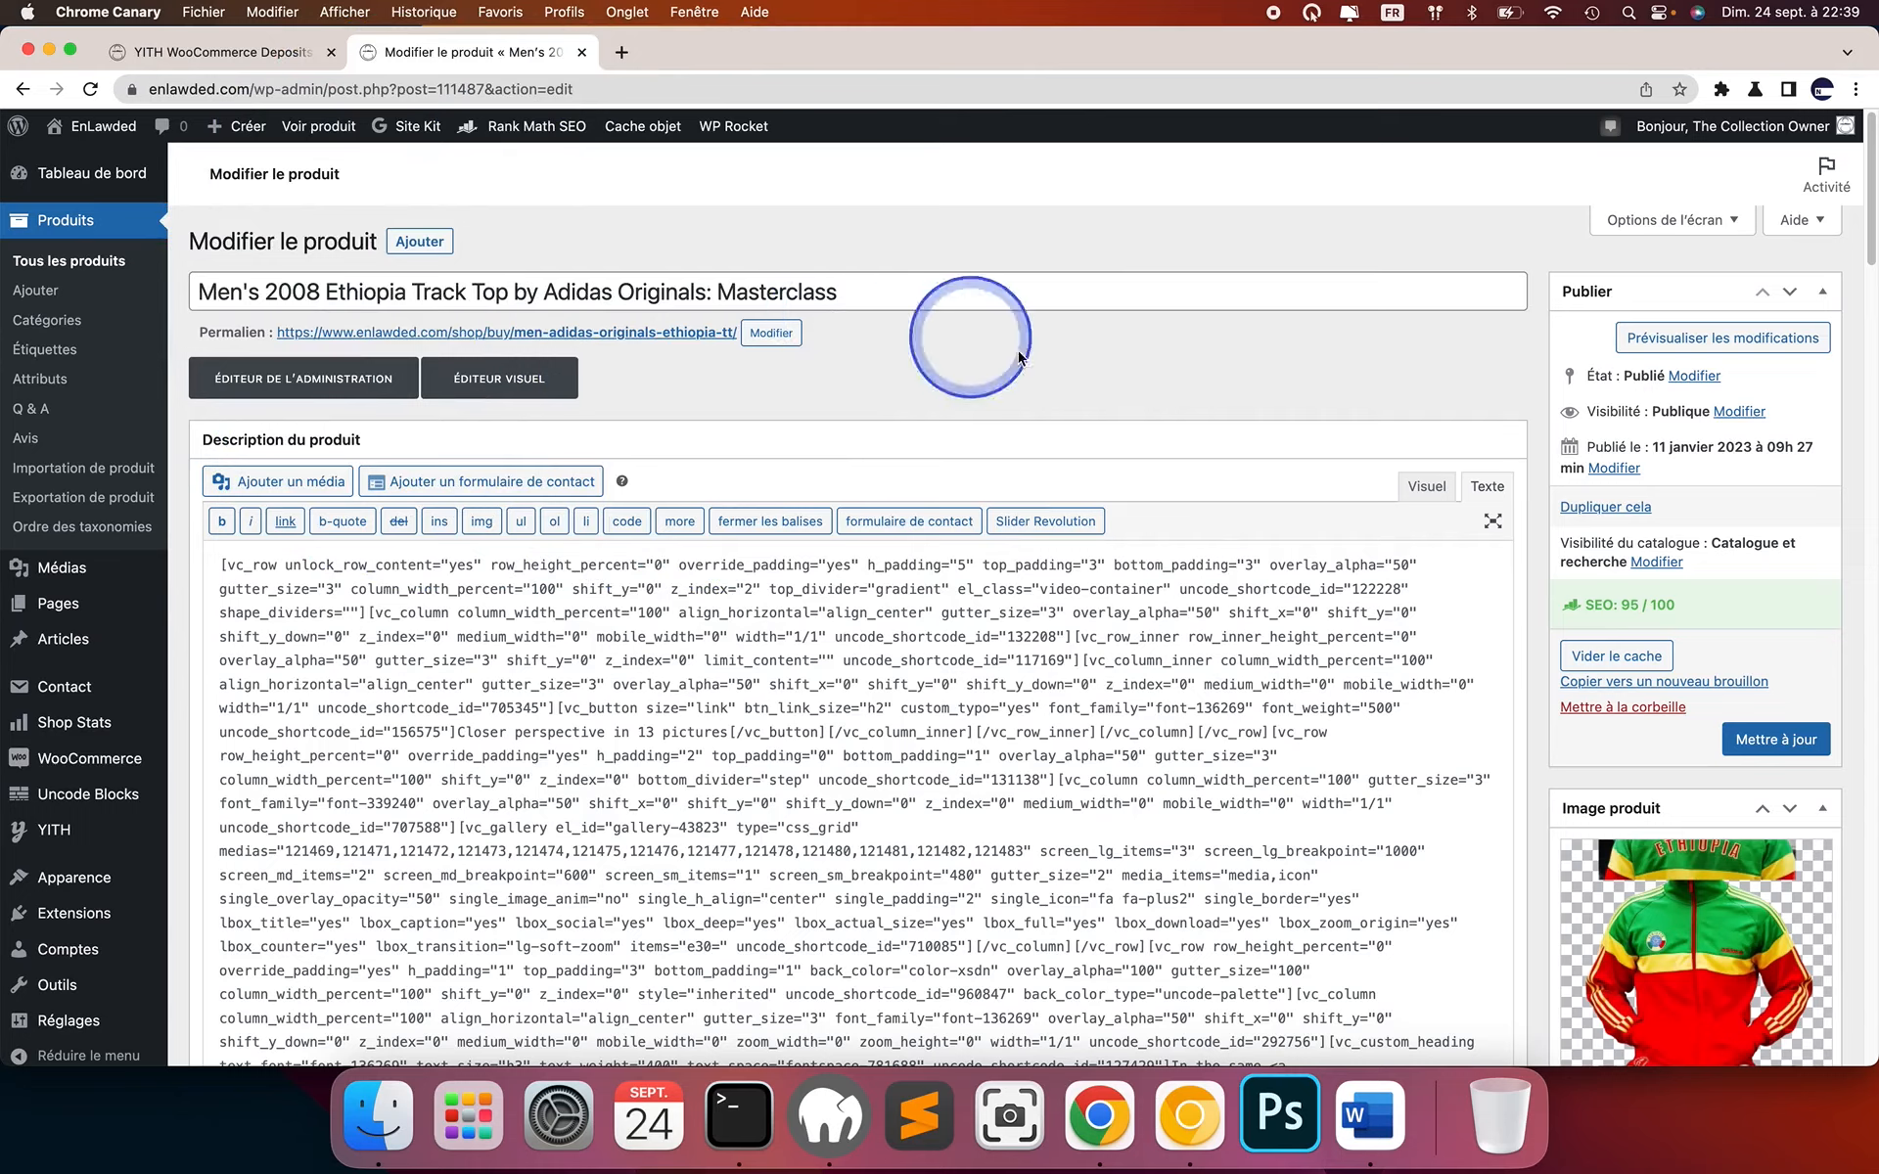
pyautogui.scroll(-20, 1019, 357)
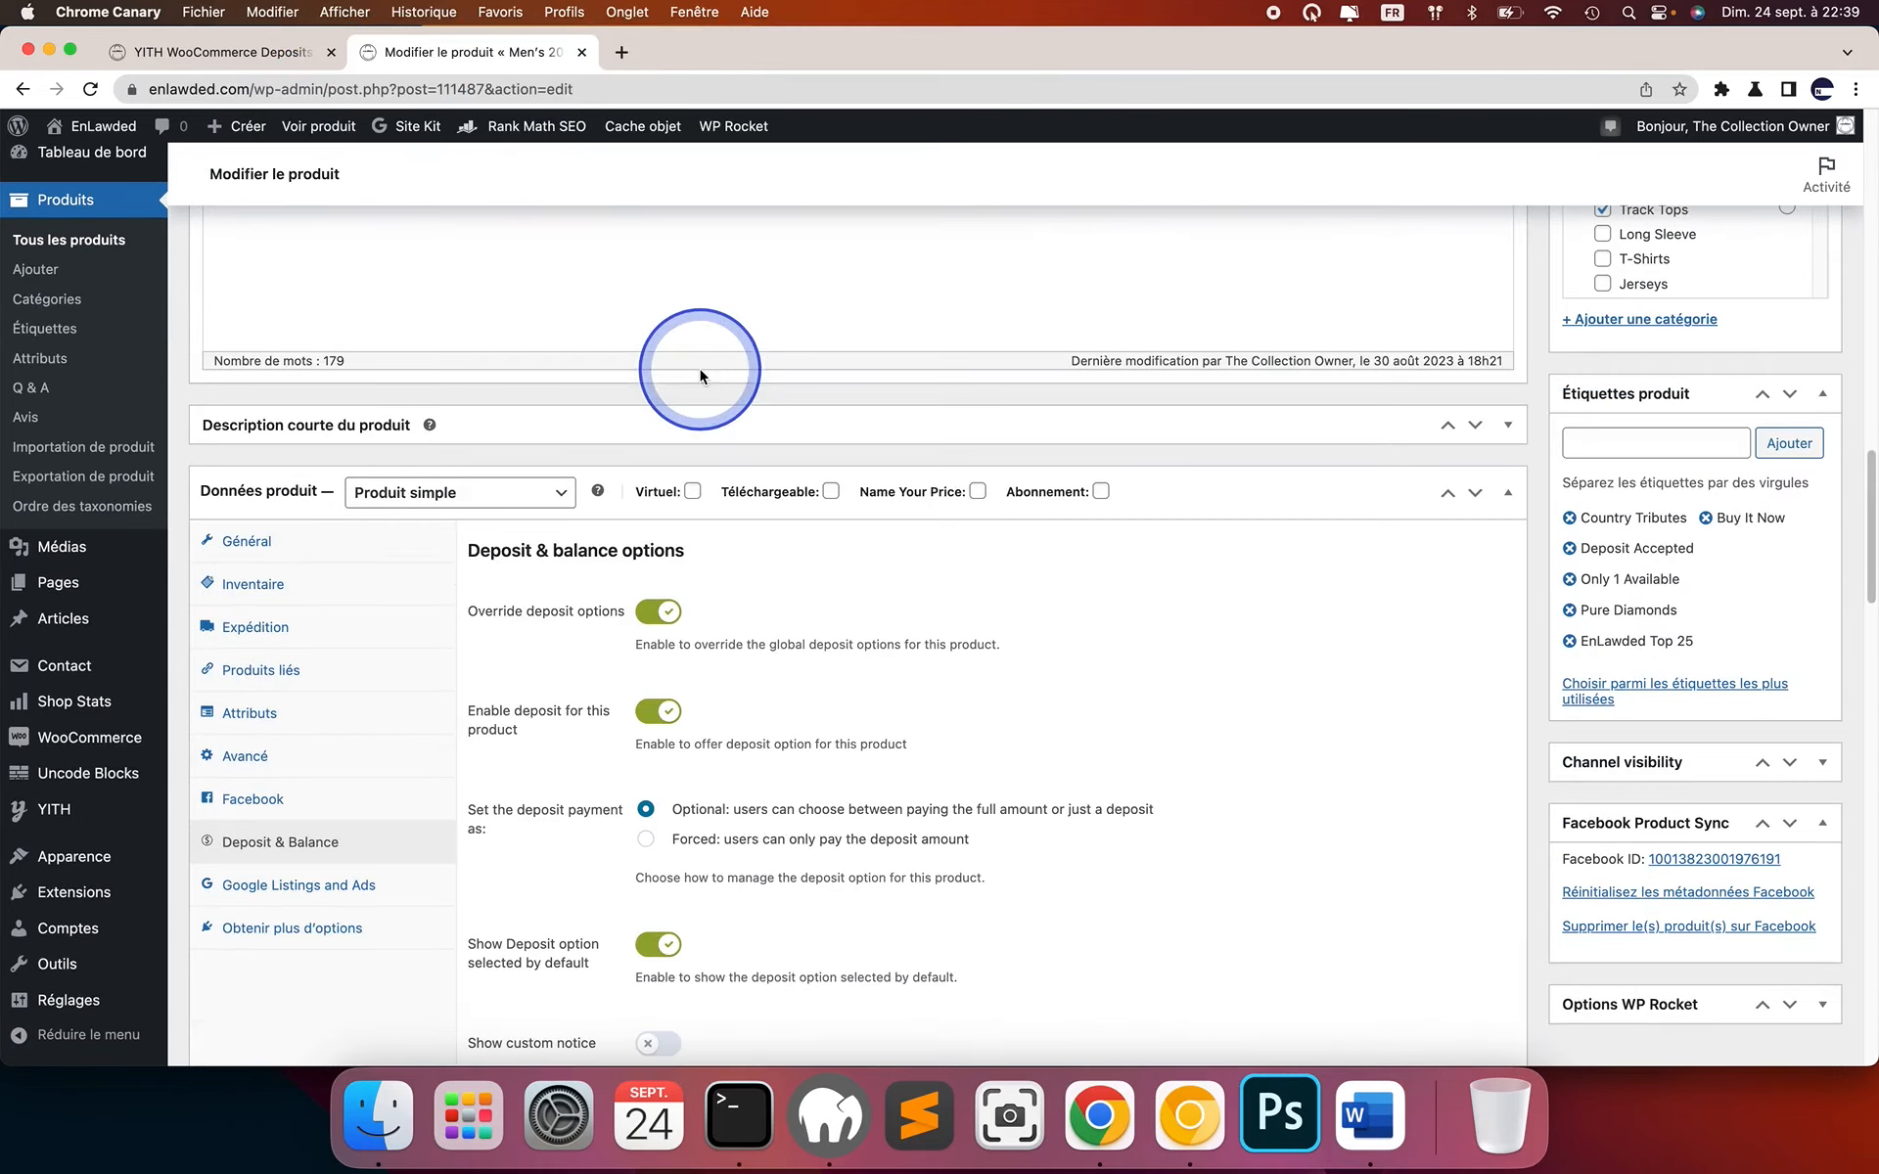
pyautogui.scroll(-2, 490, 509)
pyautogui.click(323, 445)
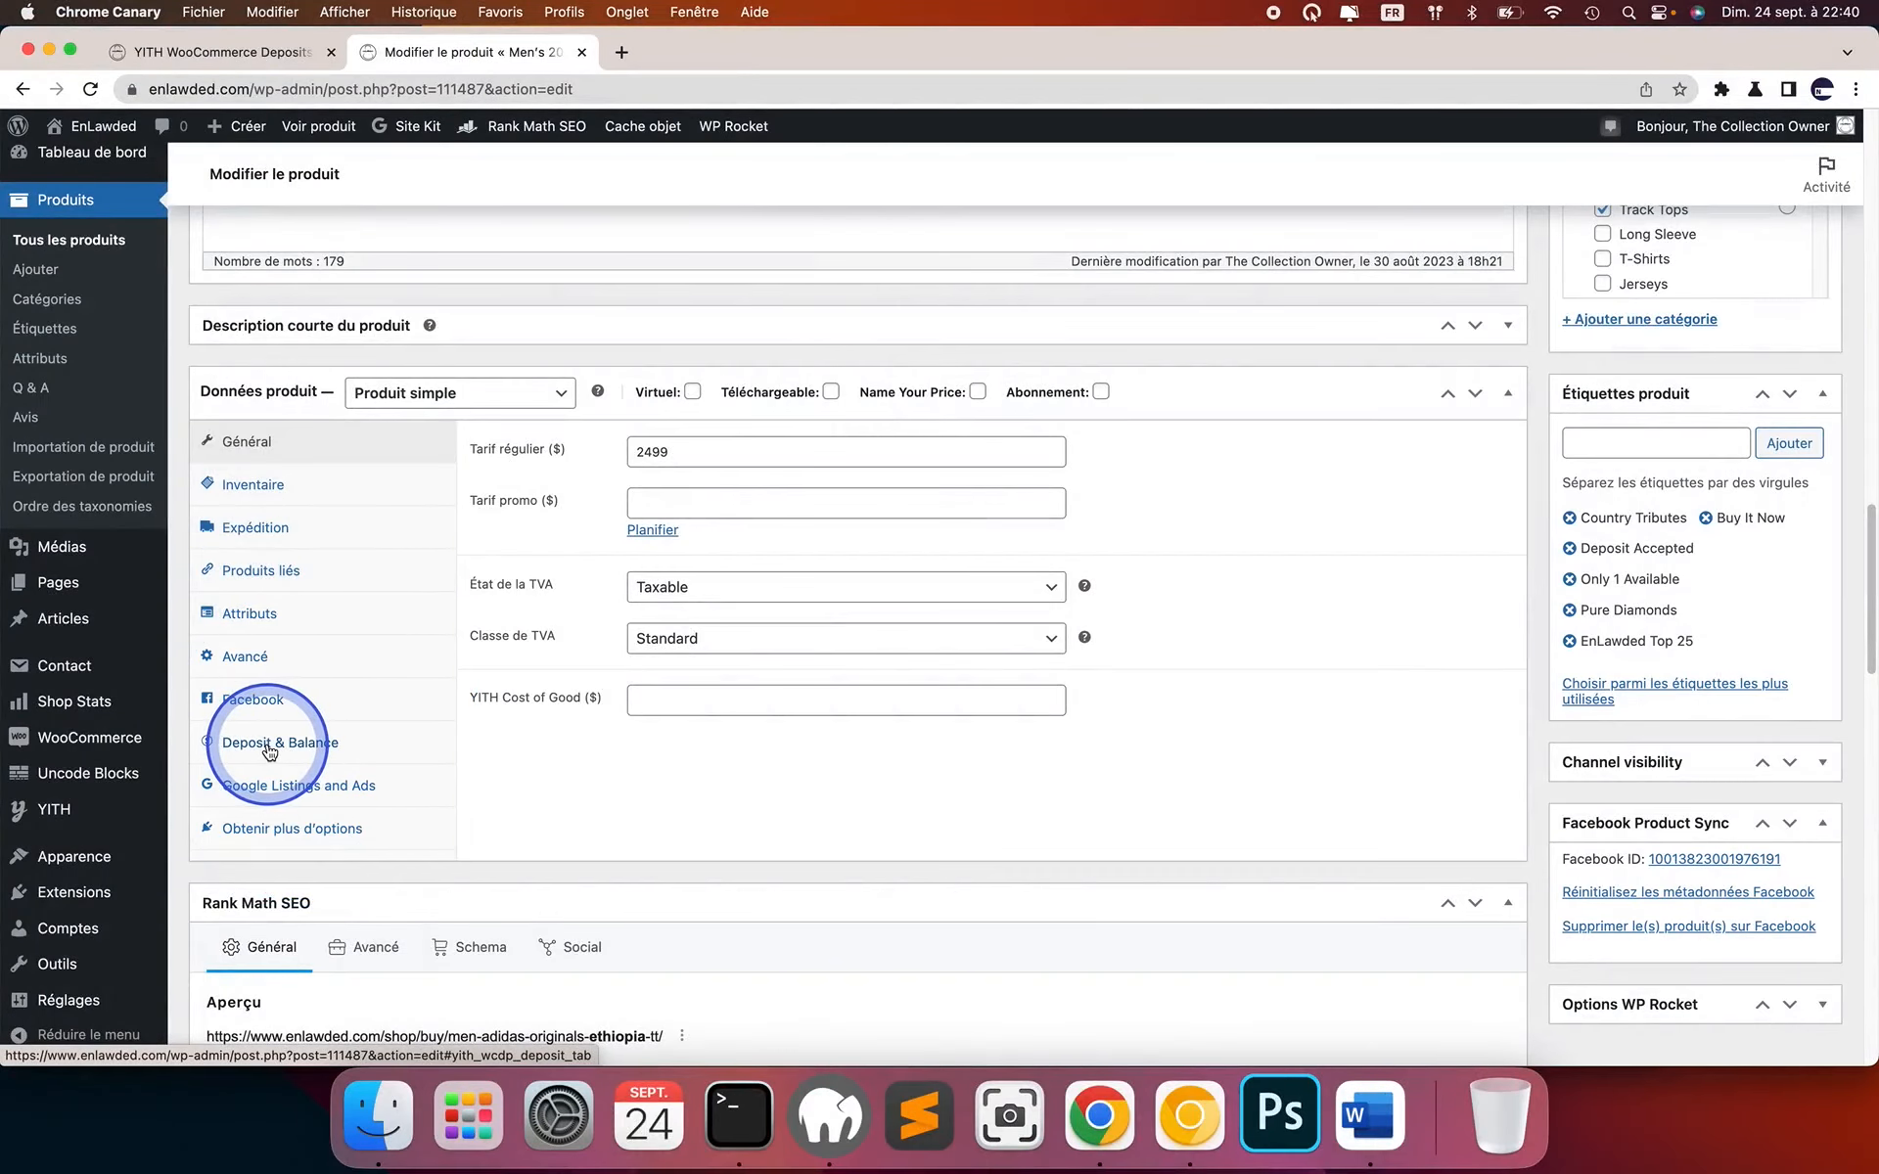
pyautogui.click(269, 746)
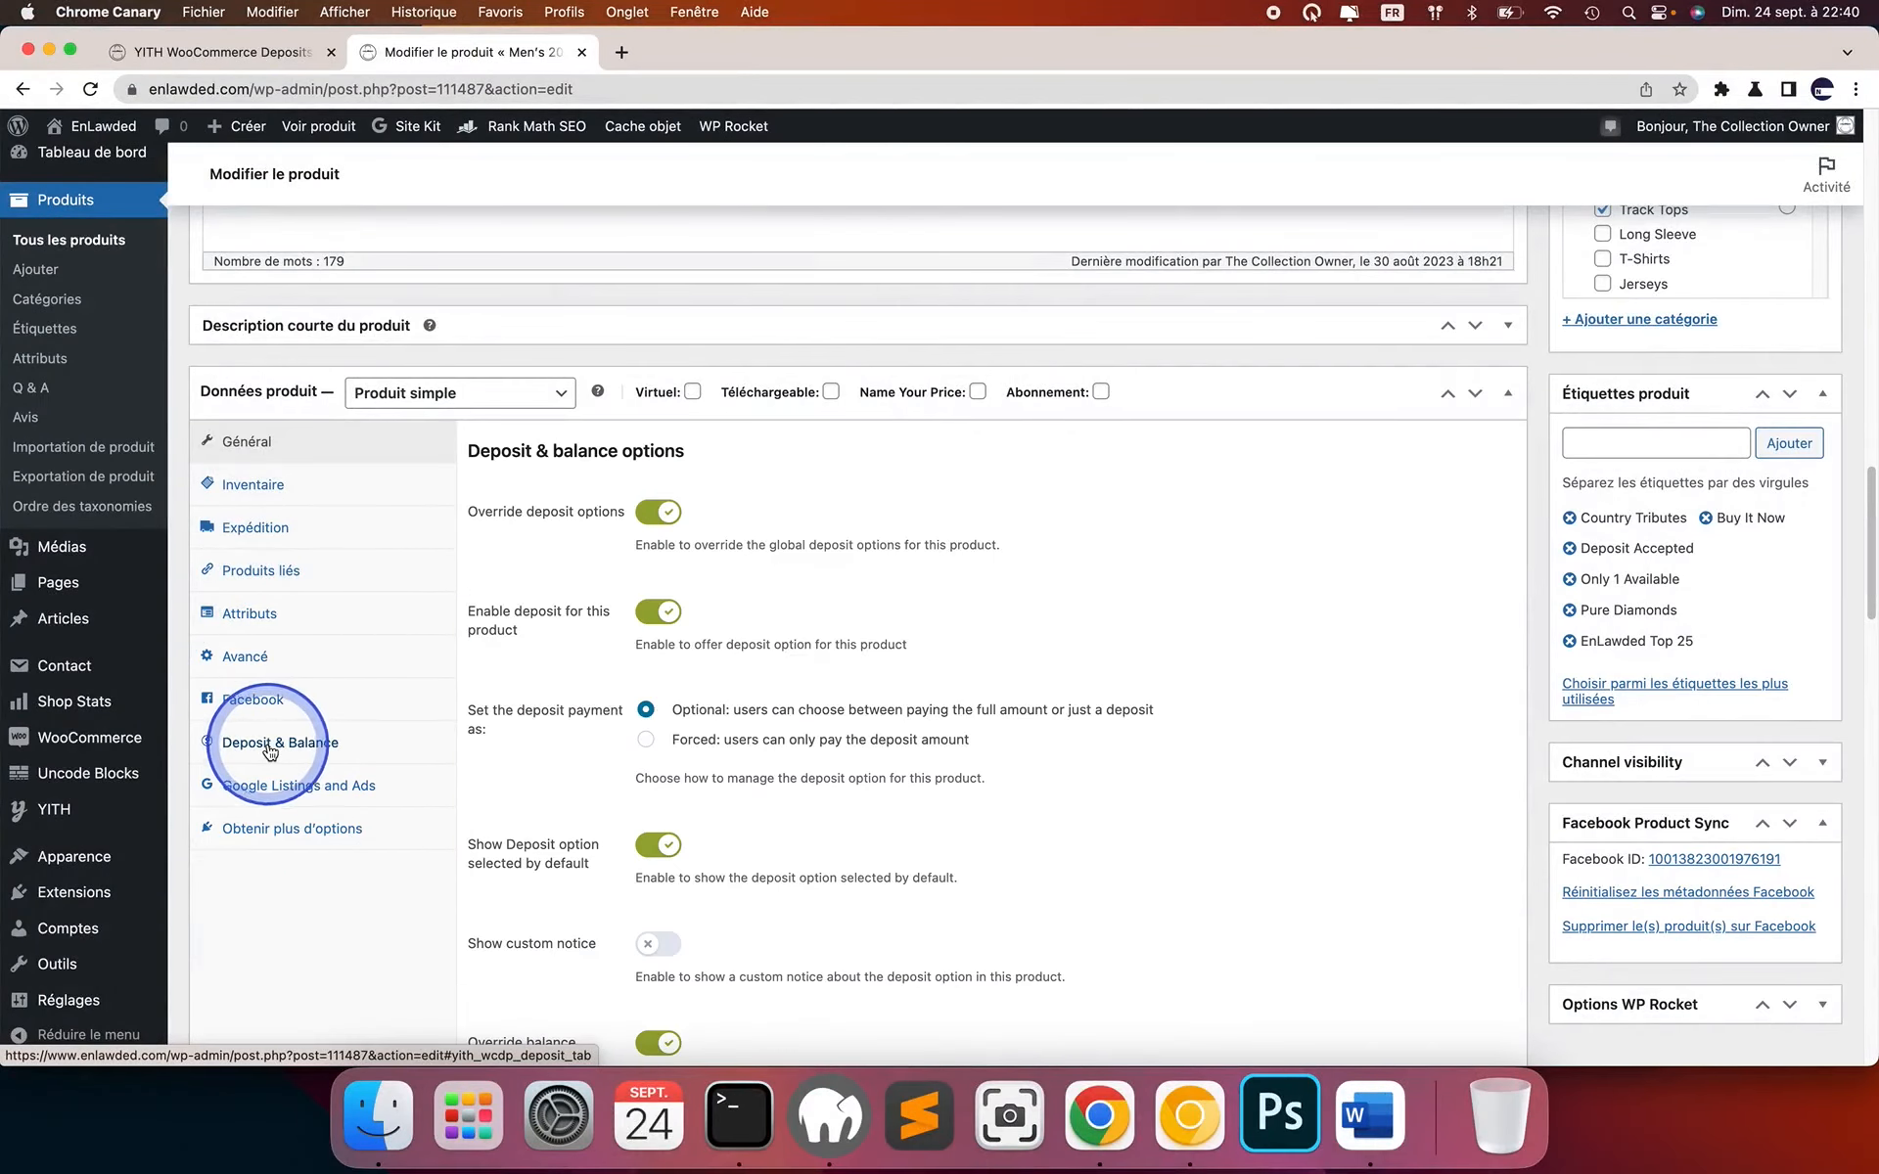
pyautogui.scroll(-1, 1003, 524)
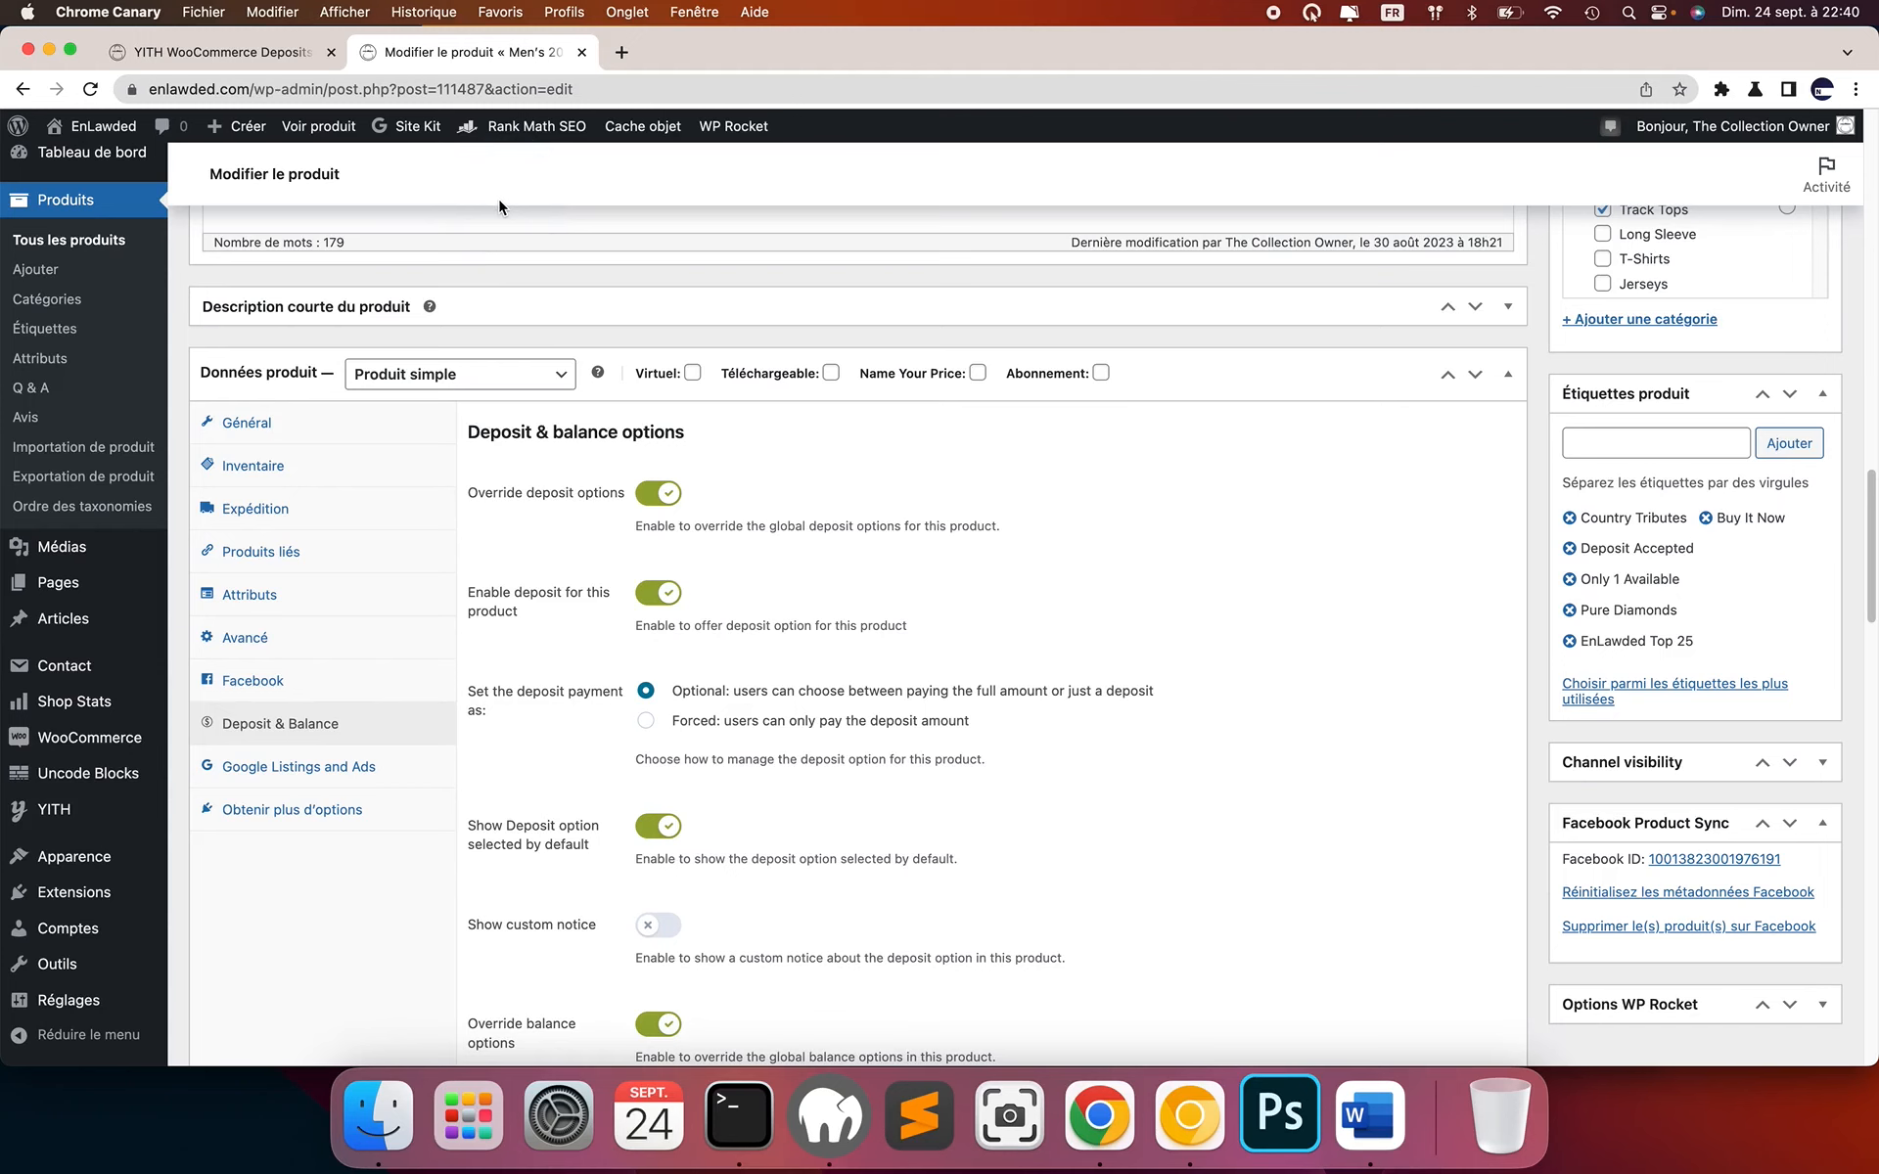
# Compare the global deposit-on-all-products setting with the Deposit & Balance options of the Ethiopia track top product.
pyautogui.click(256, 55)
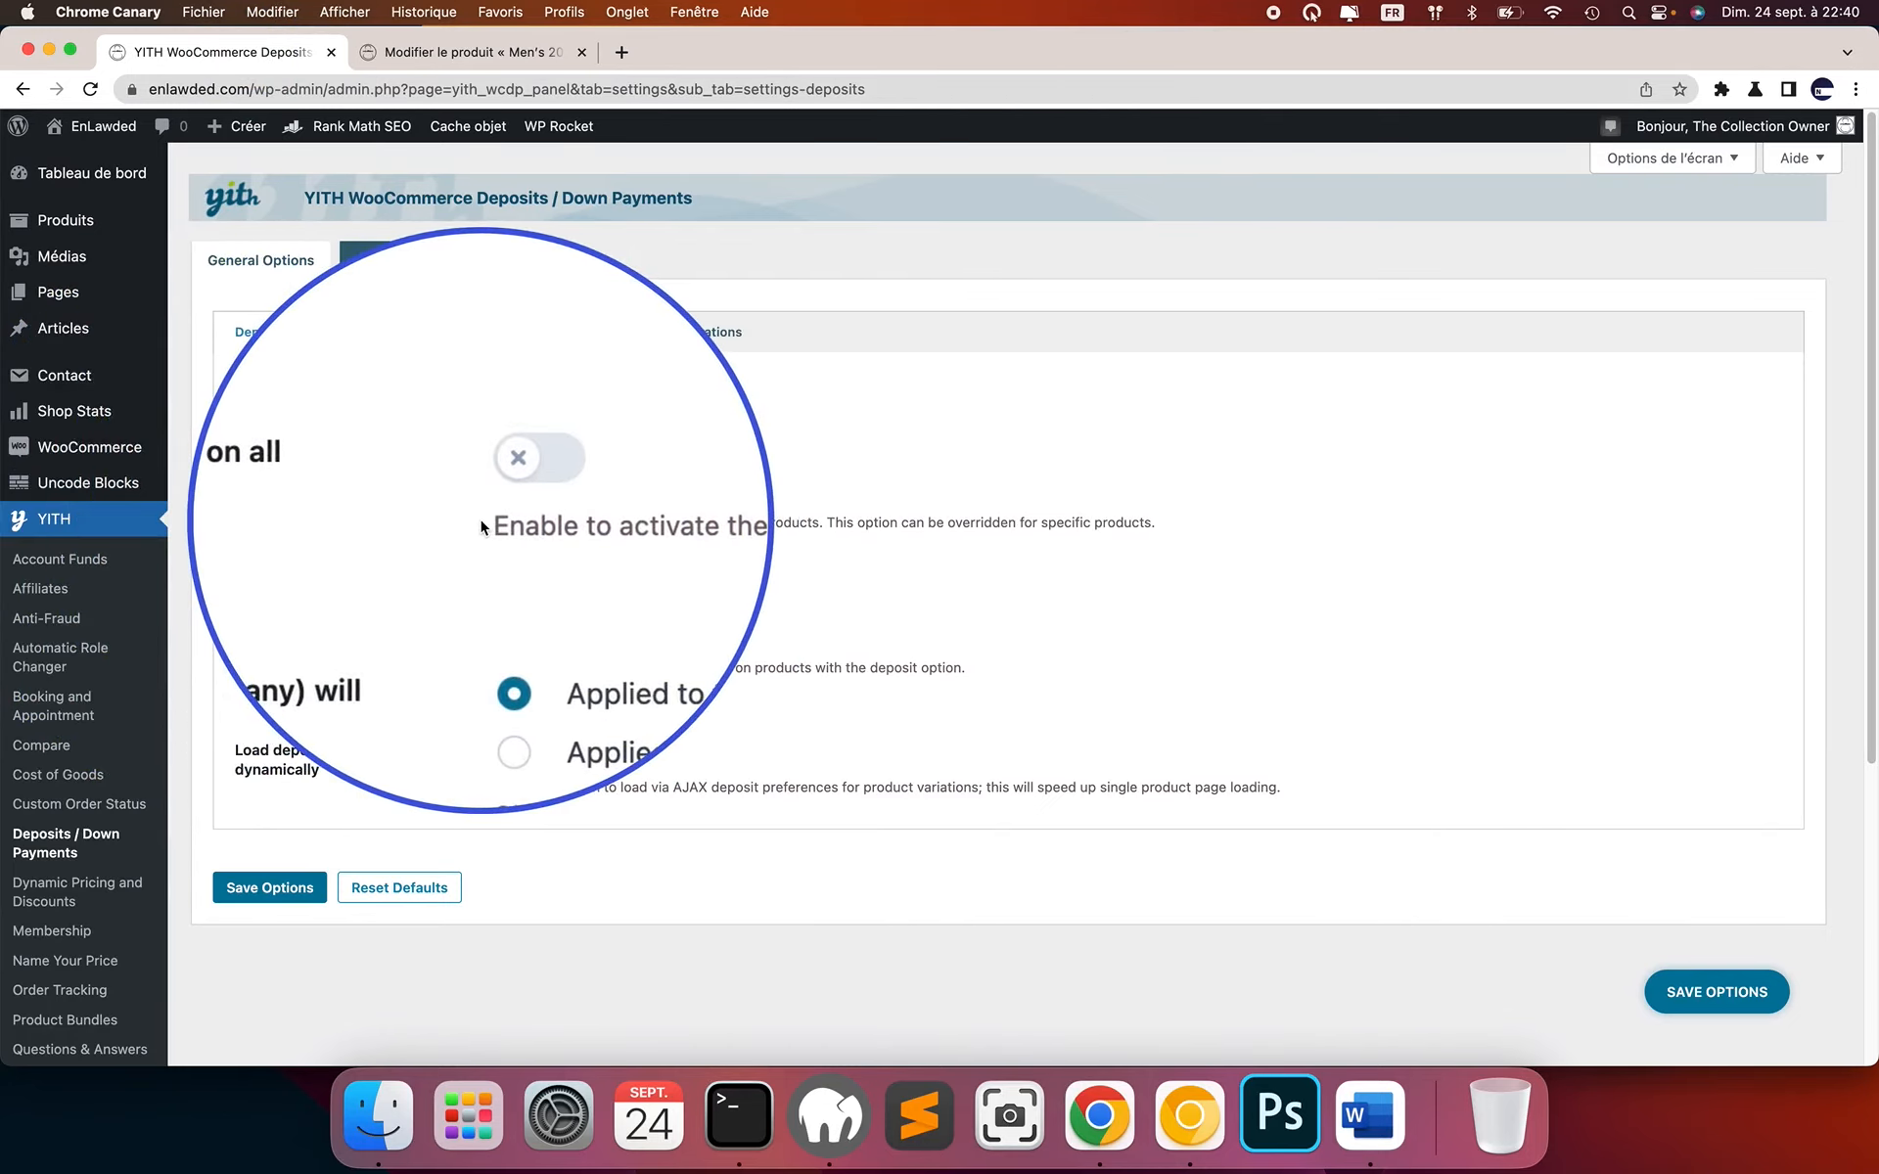
pyautogui.click(426, 59)
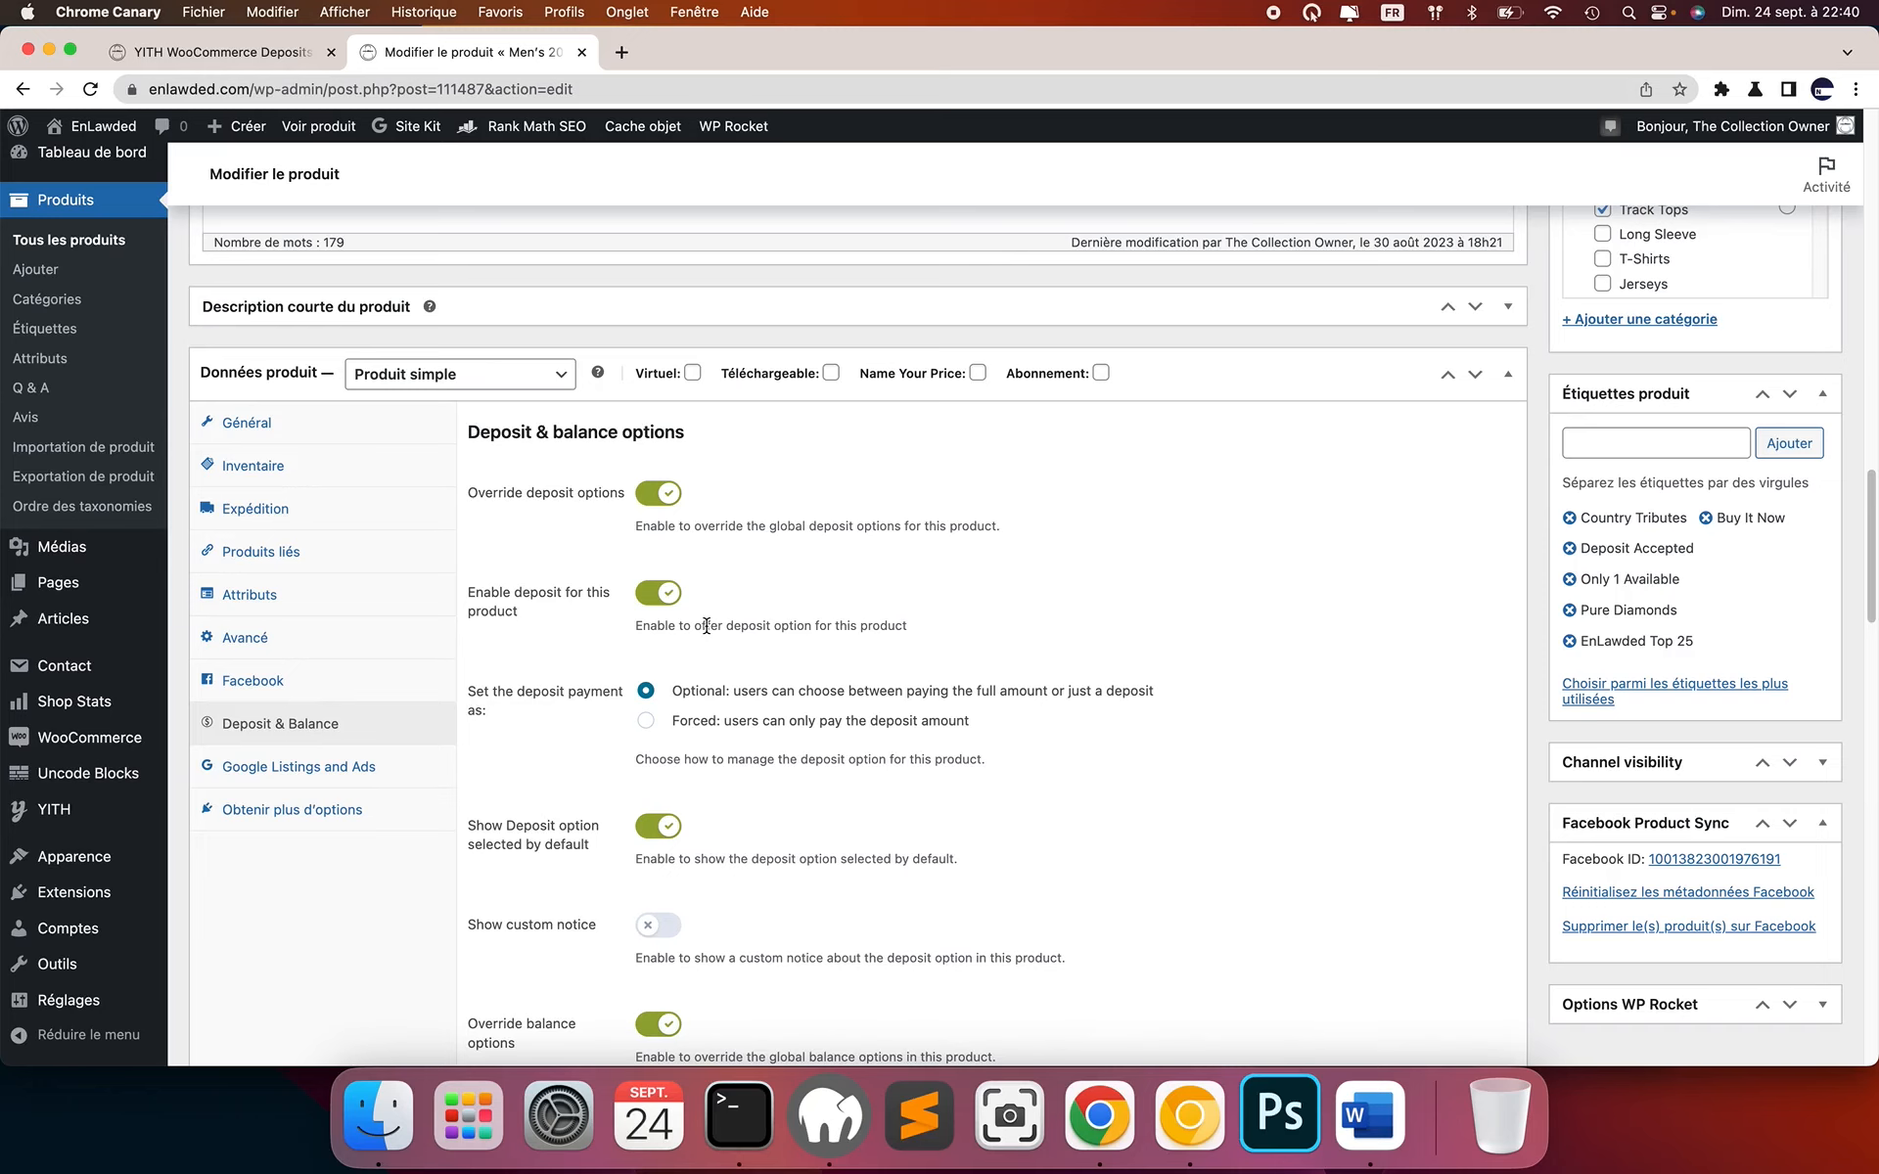
pyautogui.scroll(-3, 706, 625)
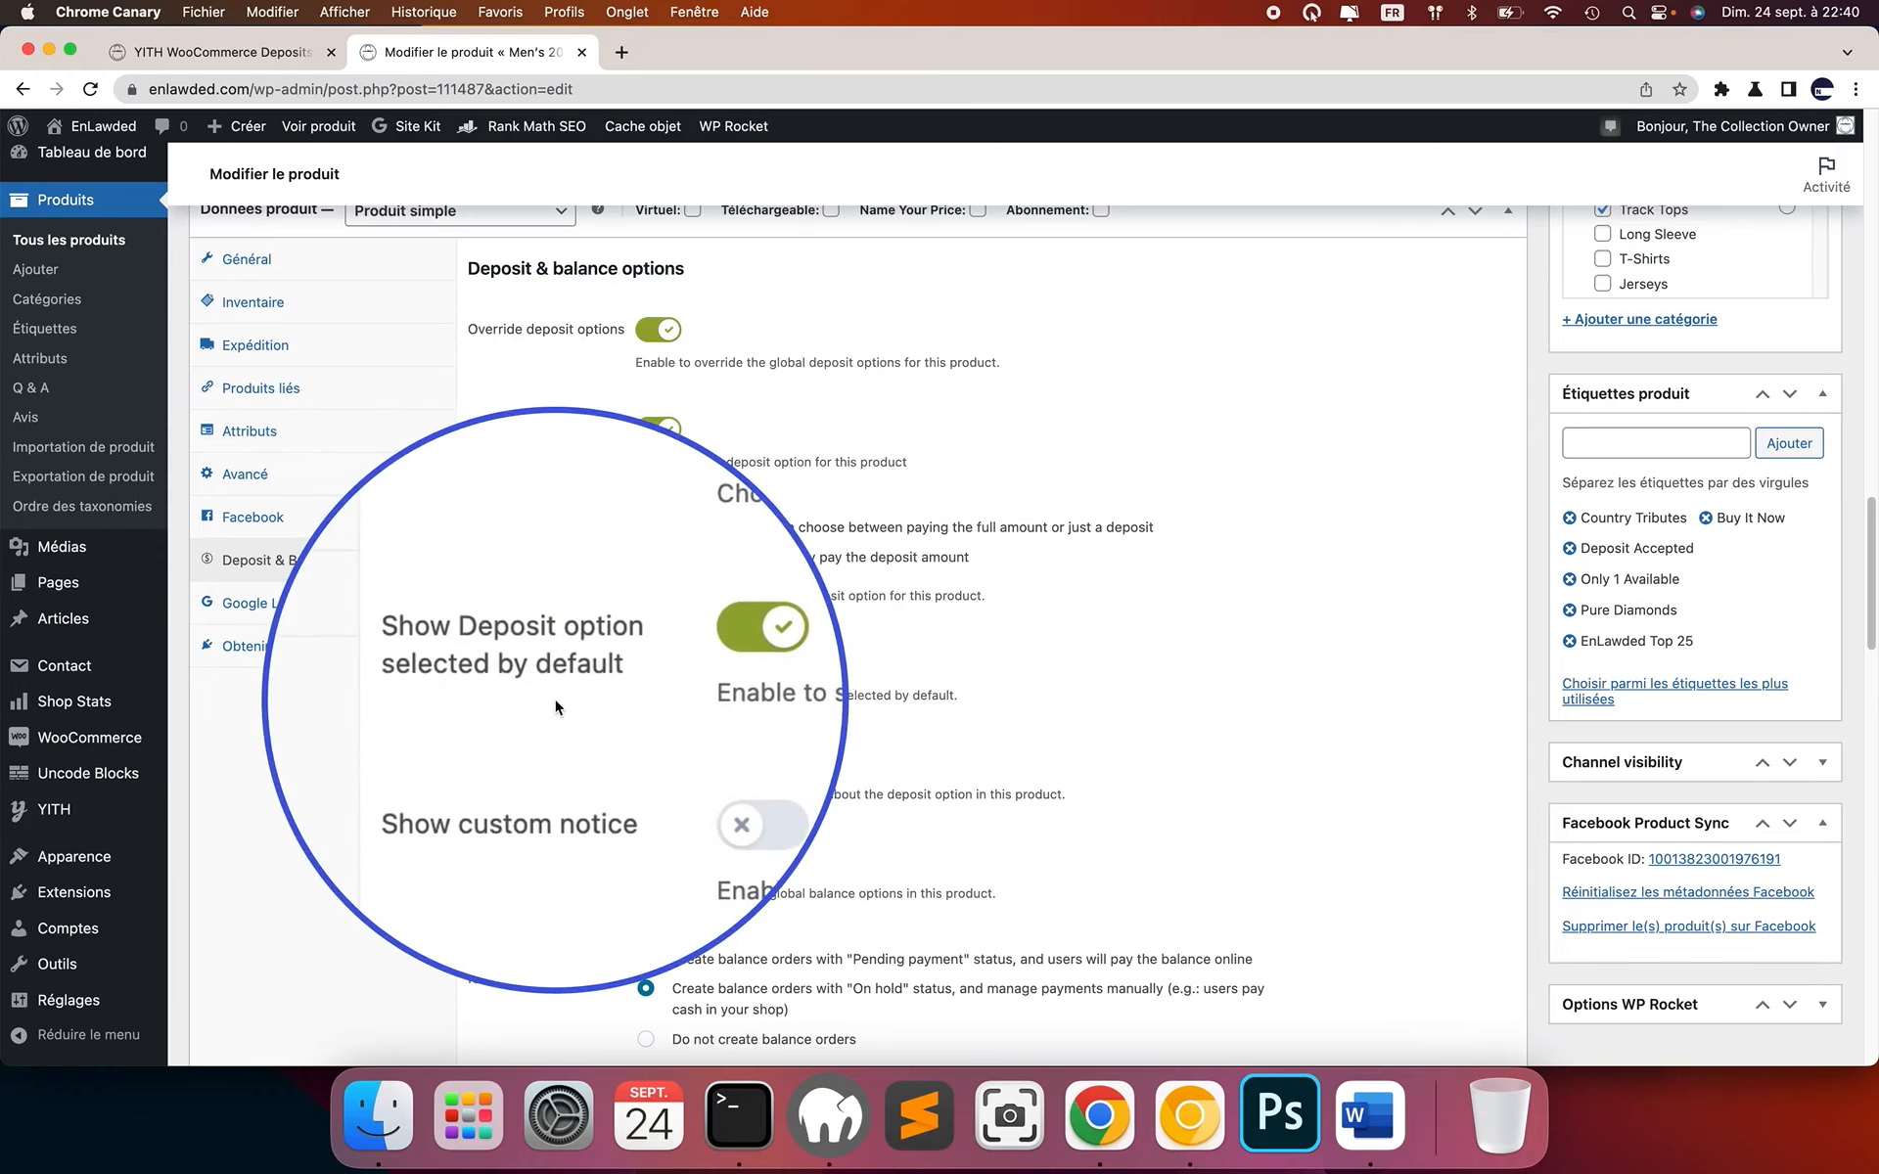
pyautogui.scroll(-3, 555, 706)
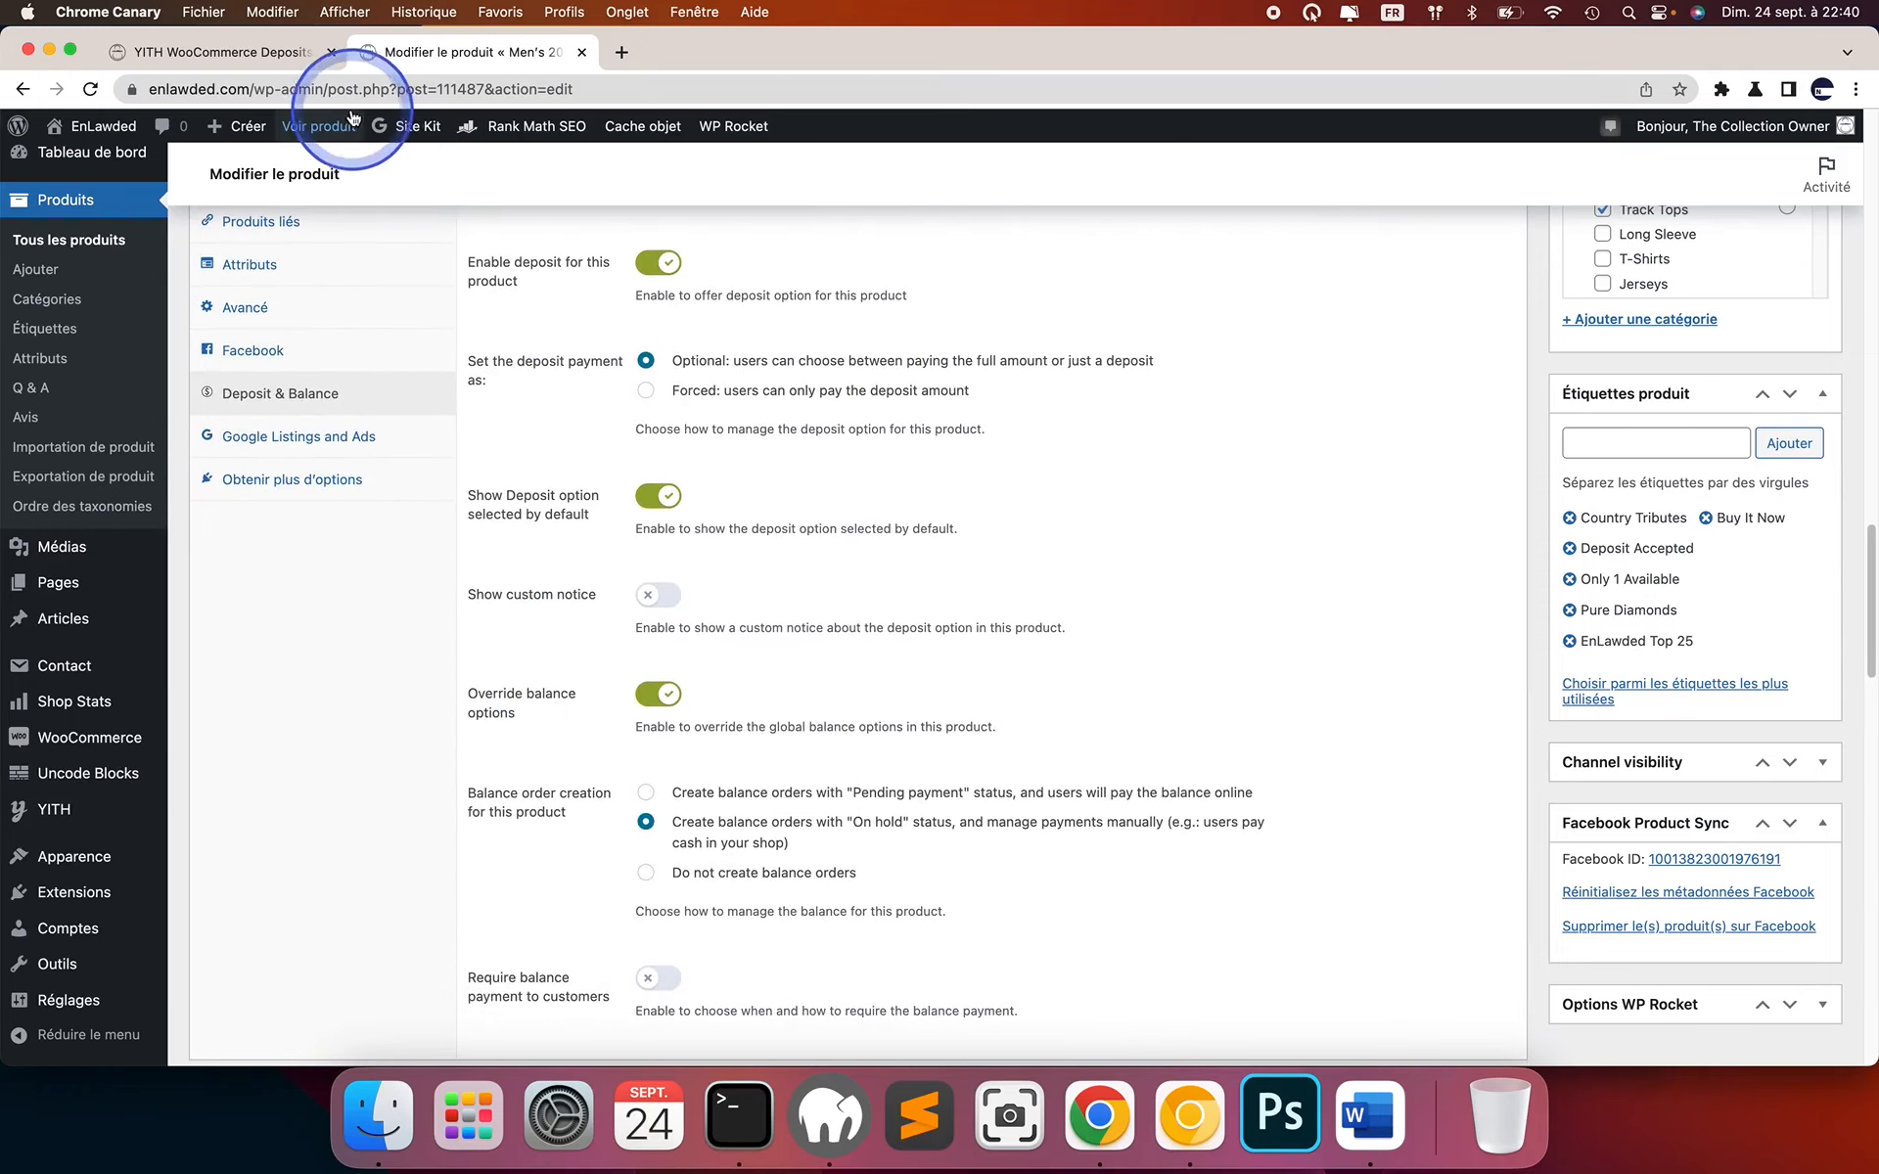
pyautogui.click(255, 55)
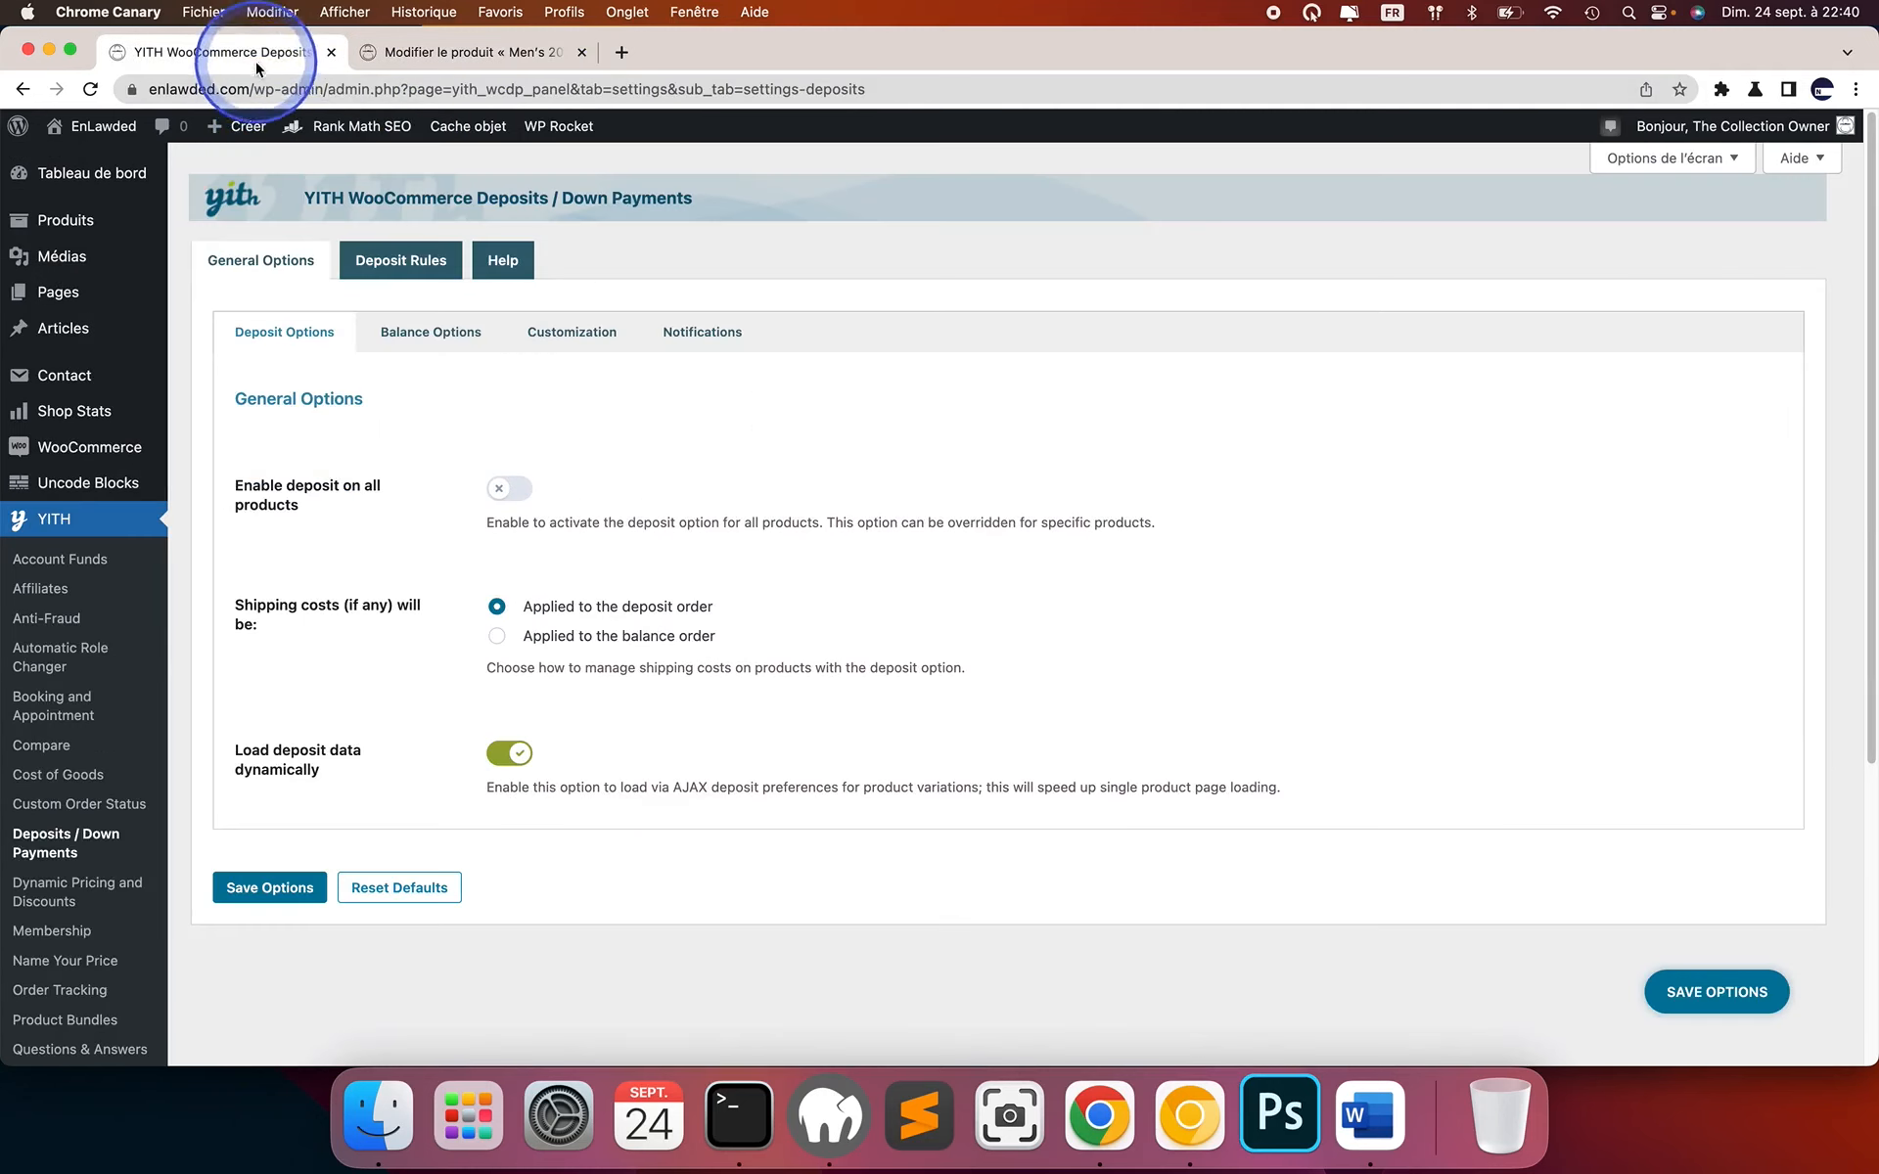
pyautogui.click(460, 57)
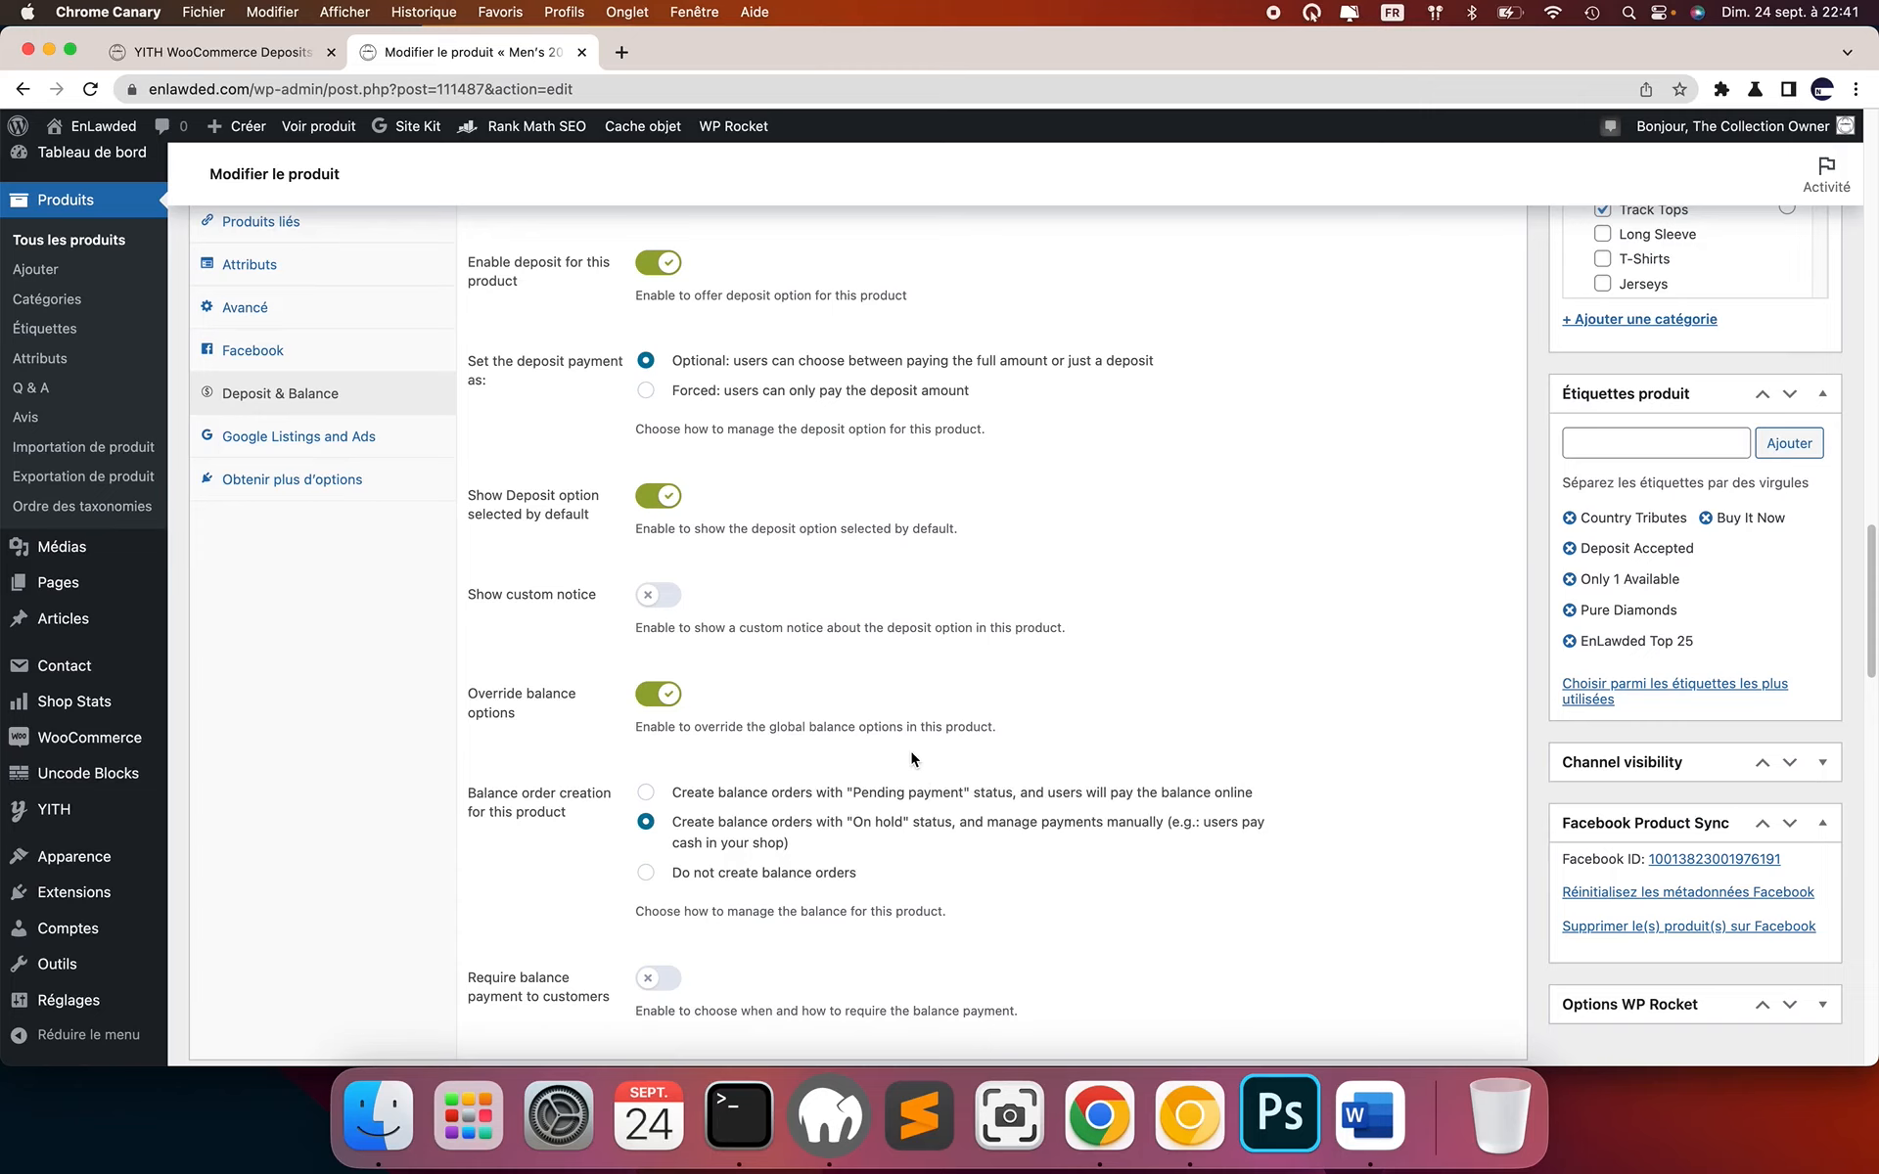
# Show the categories and product tags assigned to the track top, including the Deposit Accepted tag.
pyautogui.press('ctrl')
pyautogui.scroll(13, 1414, 507)
pyautogui.press('ctrl')
pyautogui.scroll(-4, 1444, 737)
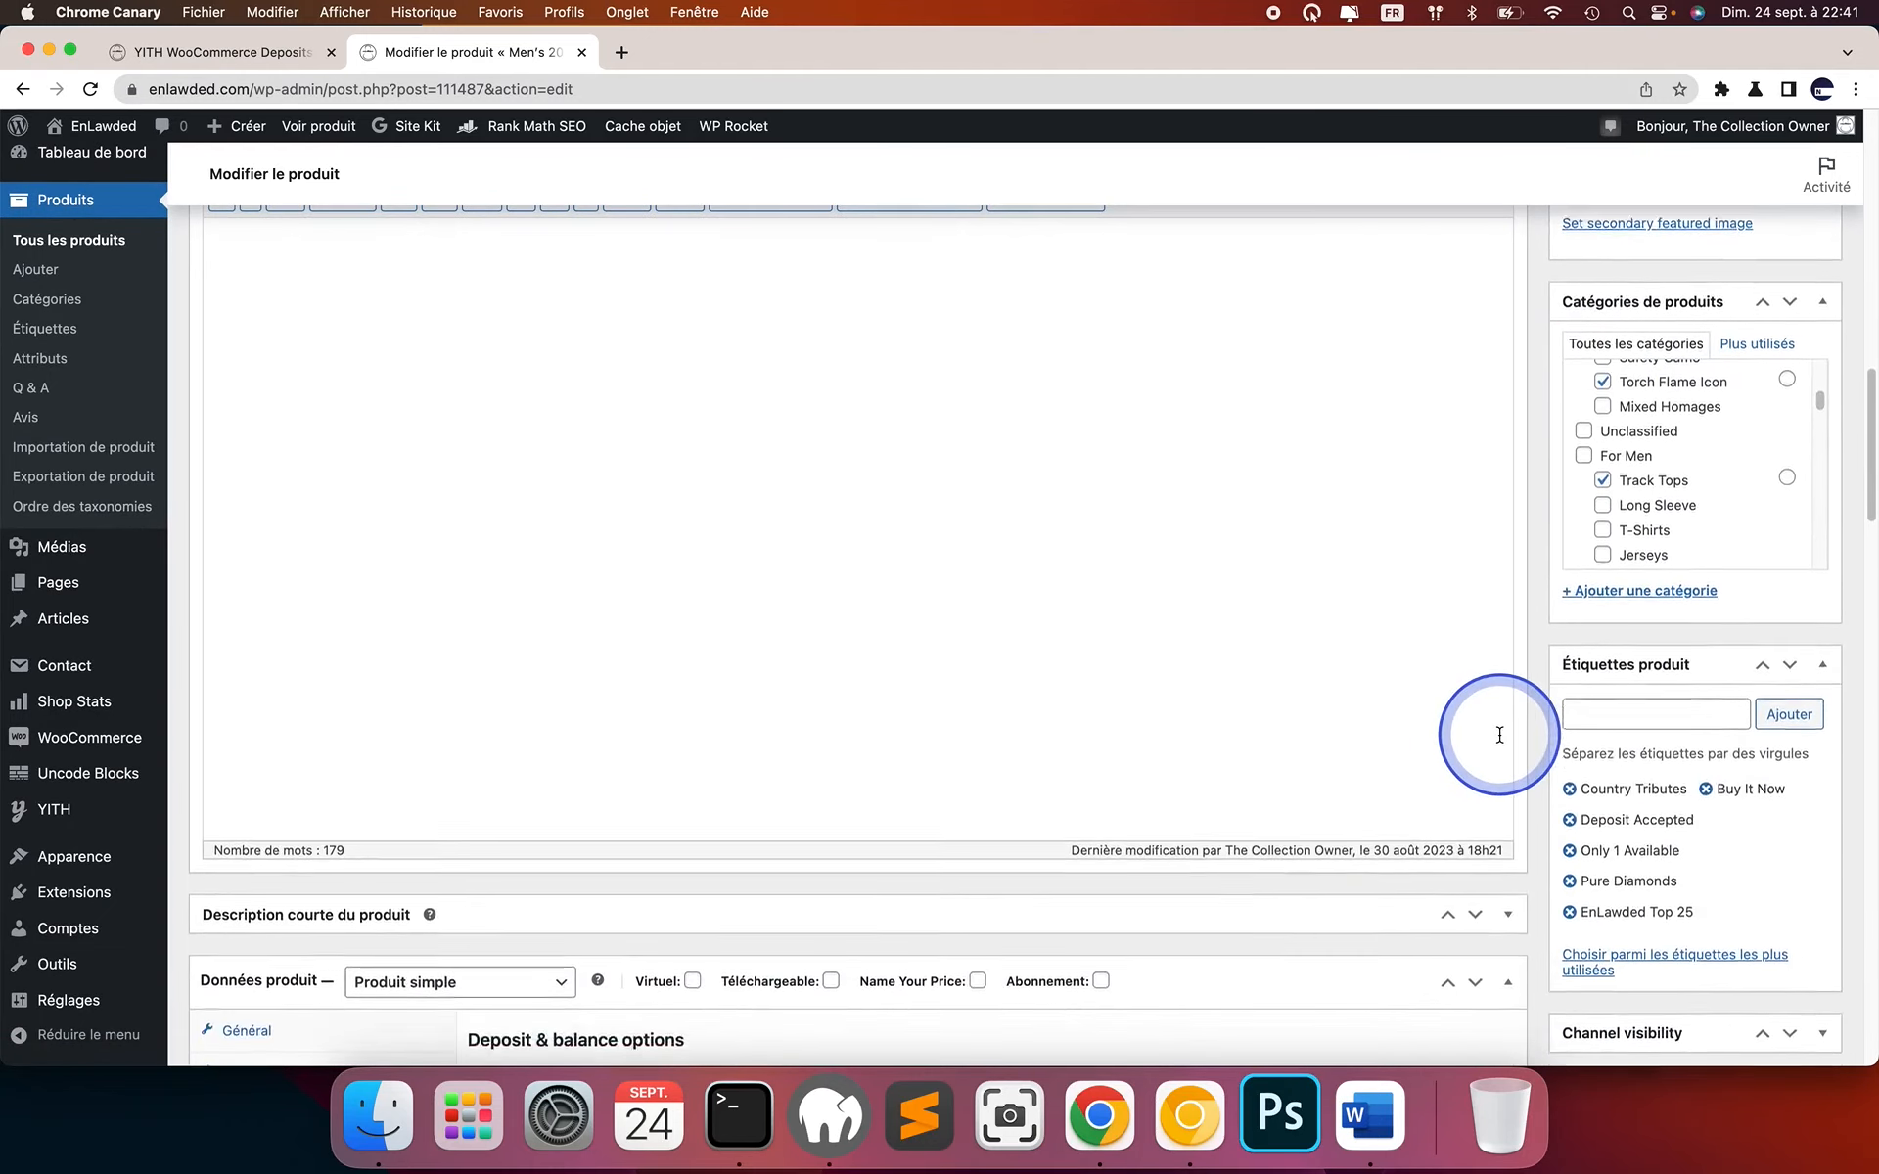
pyautogui.scroll(-1, 1499, 734)
pyautogui.press('ctrl')
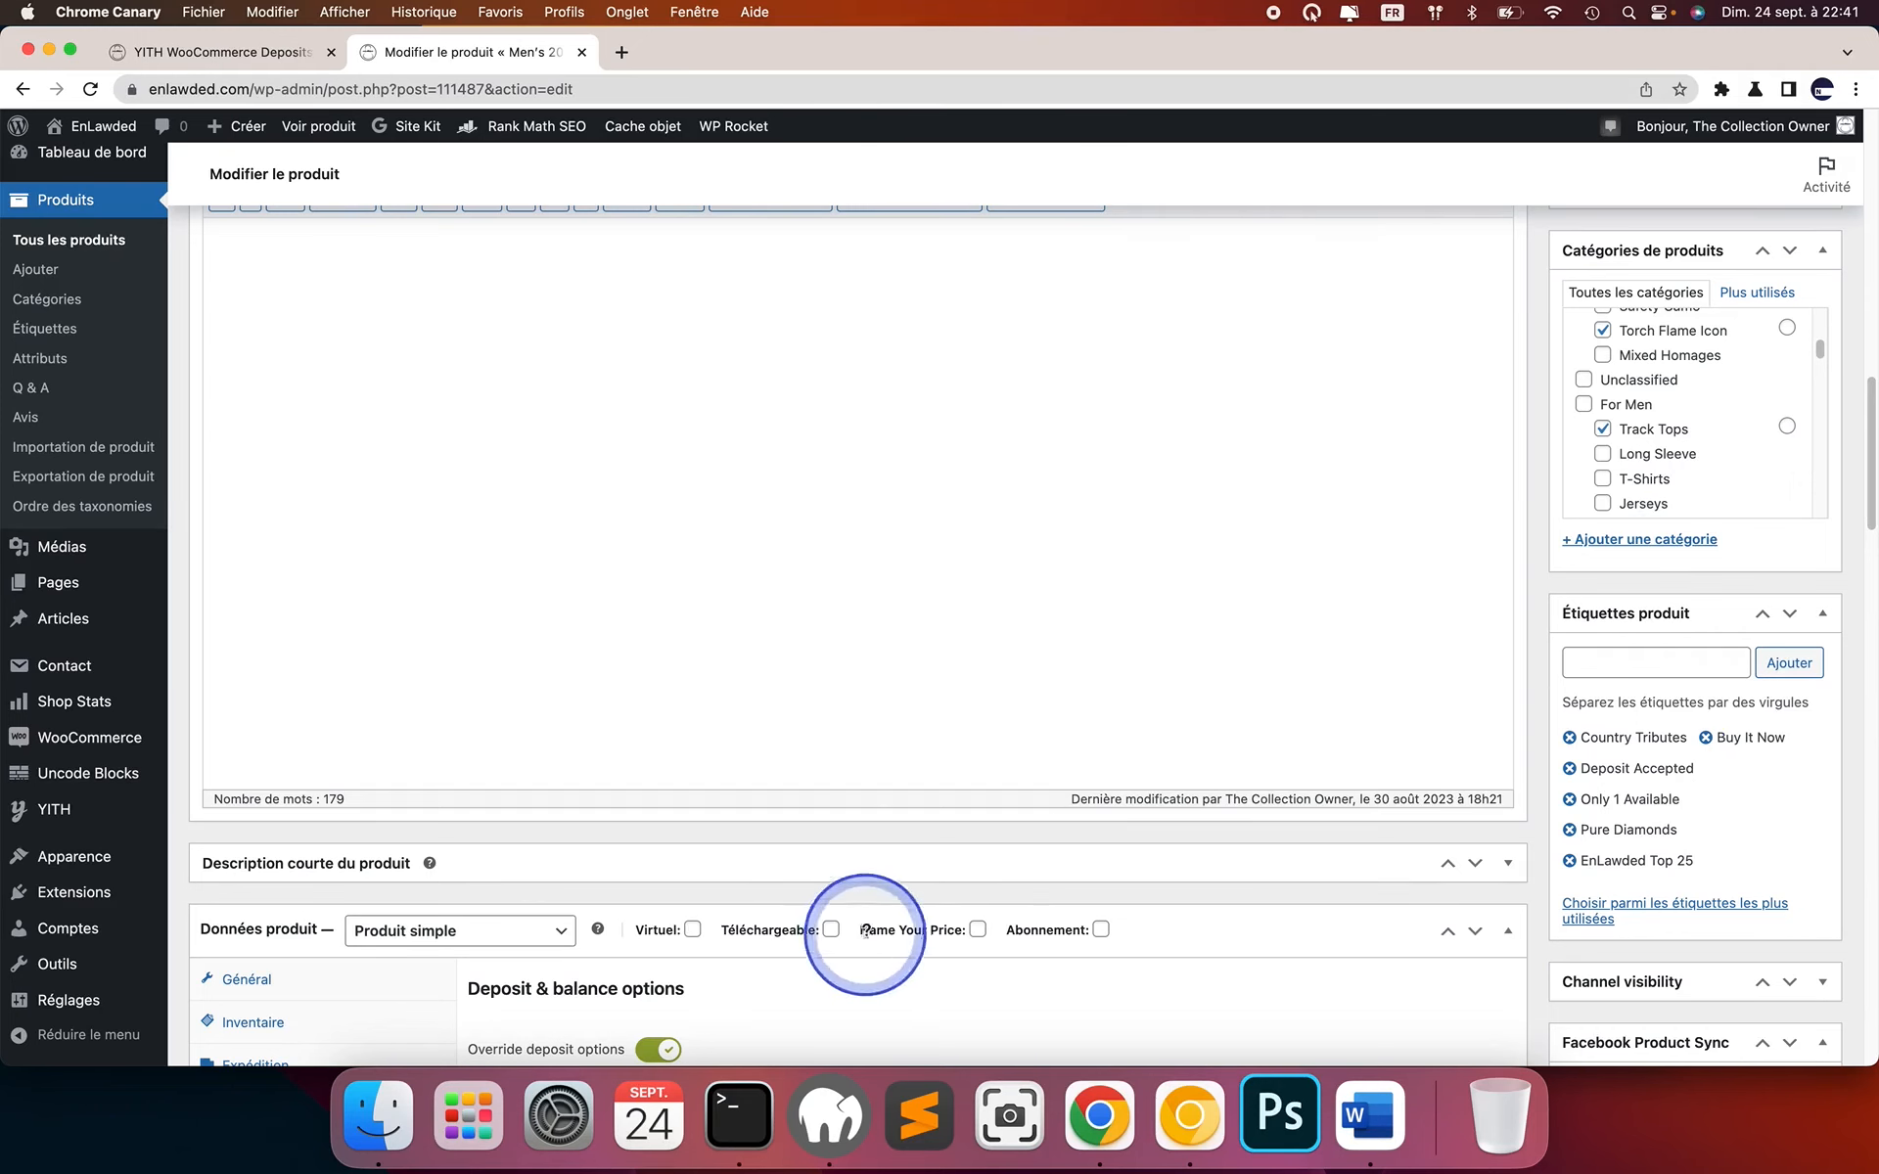
# Switch to the Chrome window with the EnLawded shop and show the tag carousel on the Items & Tags page.
pyautogui.press('super+Tab')
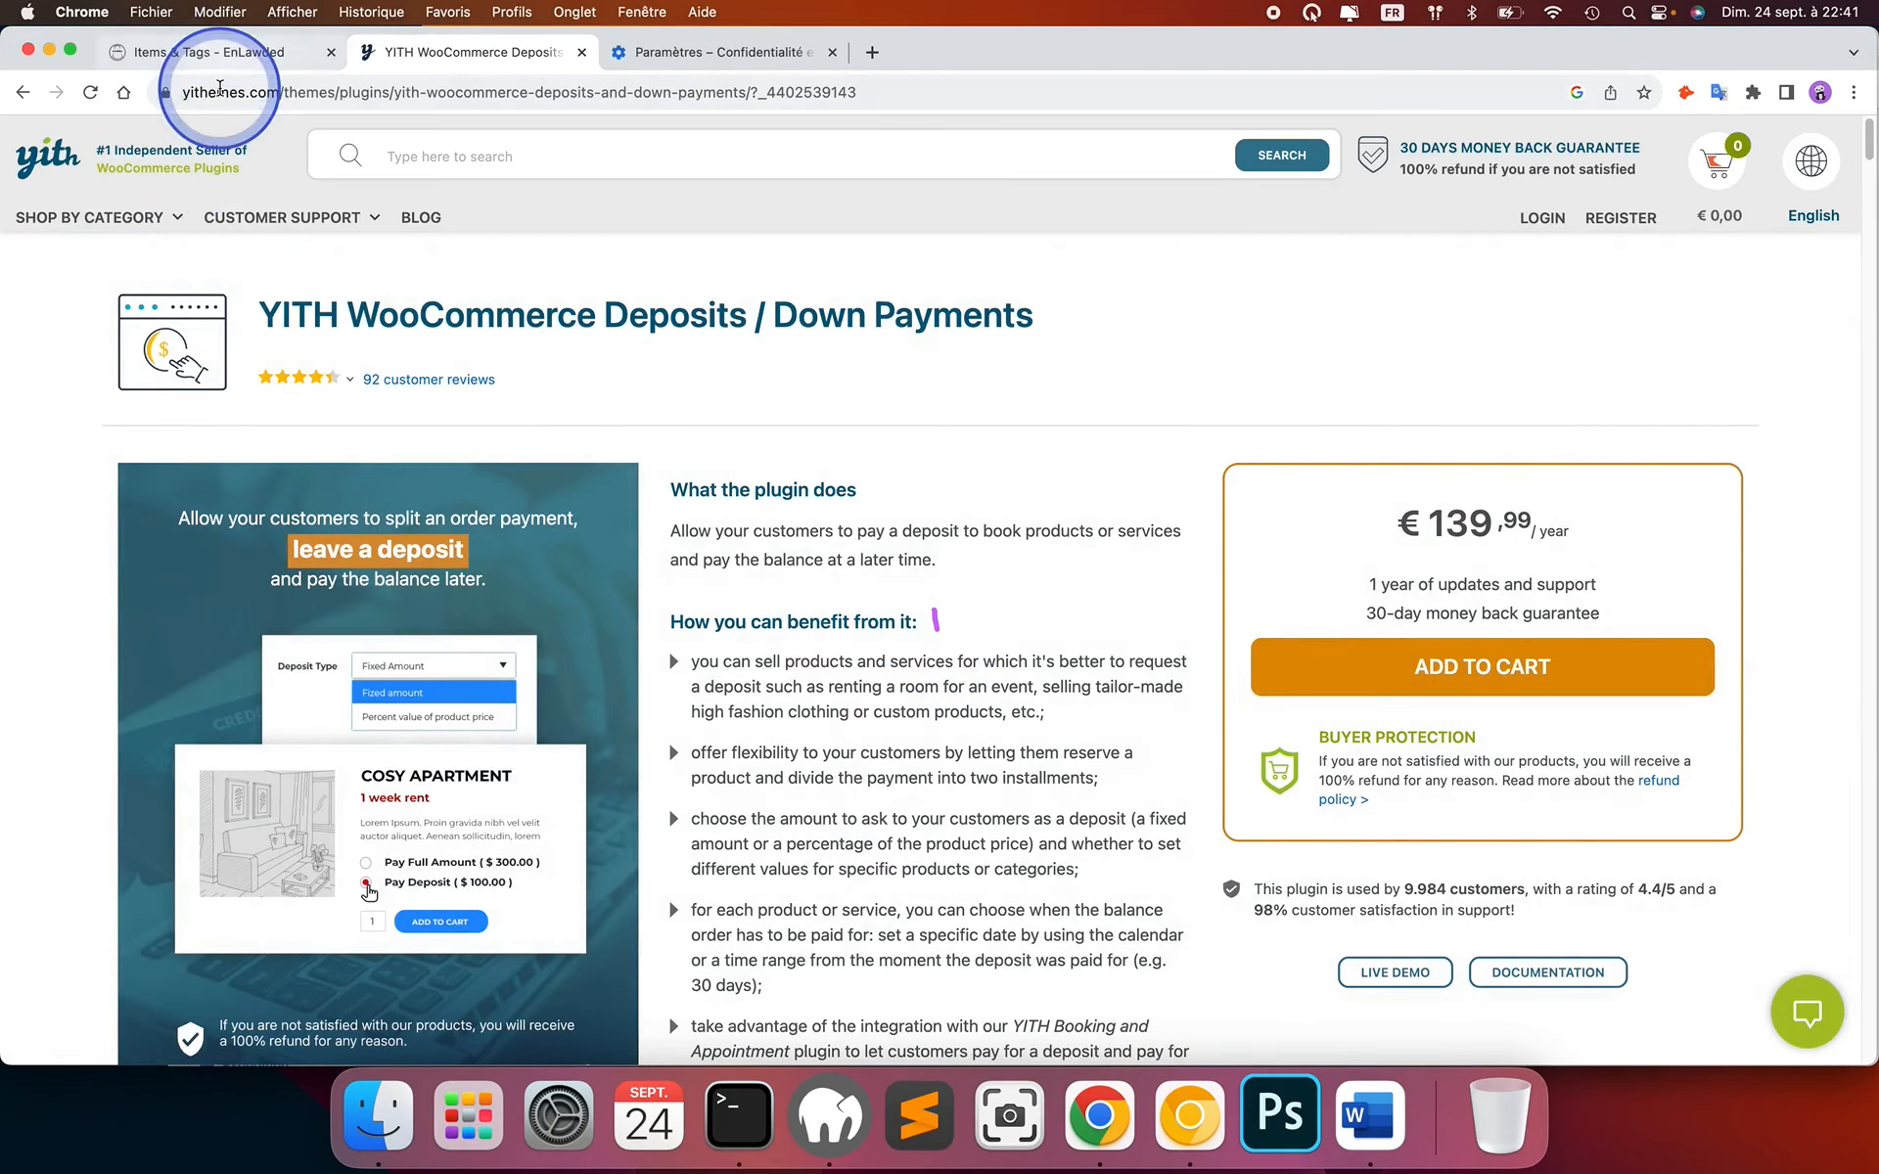
pyautogui.click(207, 53)
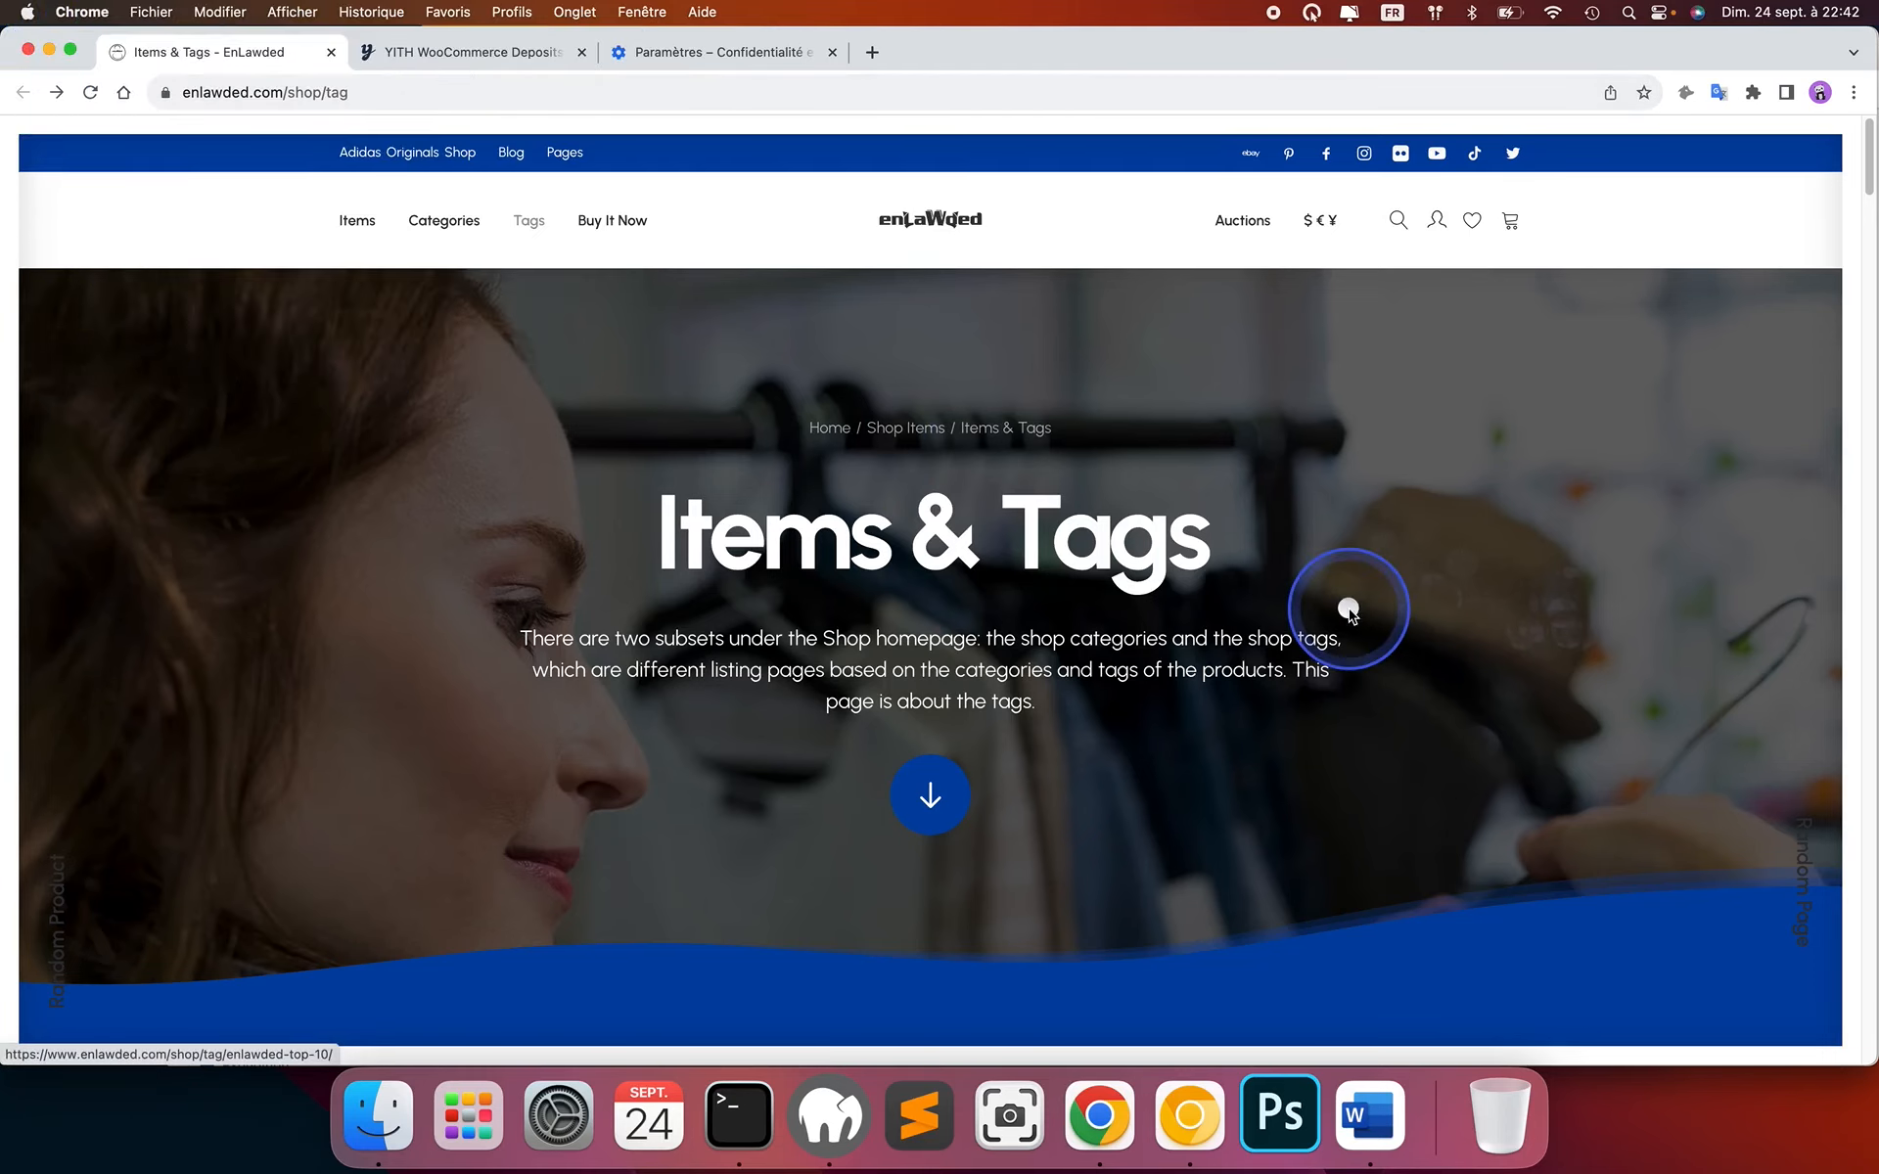
pyautogui.scroll(-6, 1348, 611)
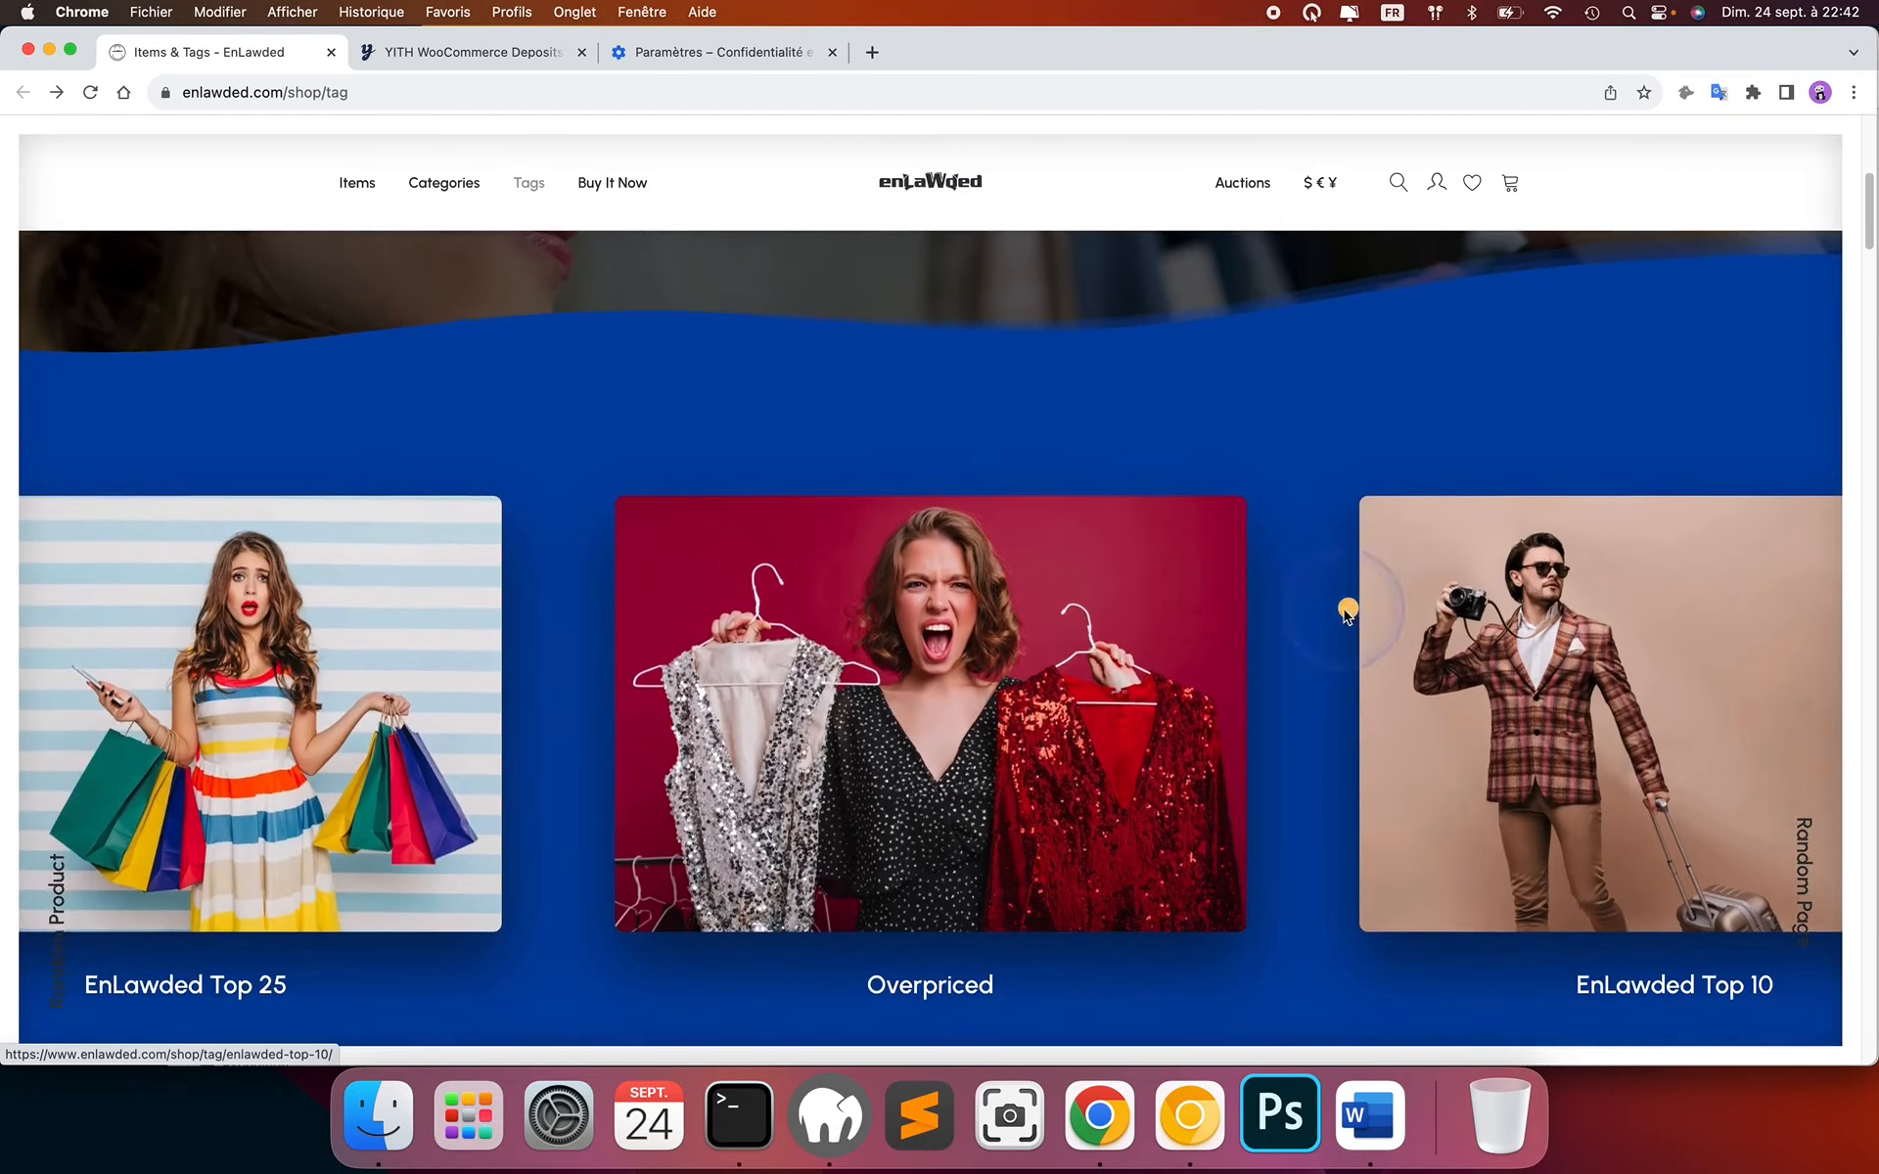
pyautogui.scroll(-2, 543, 651)
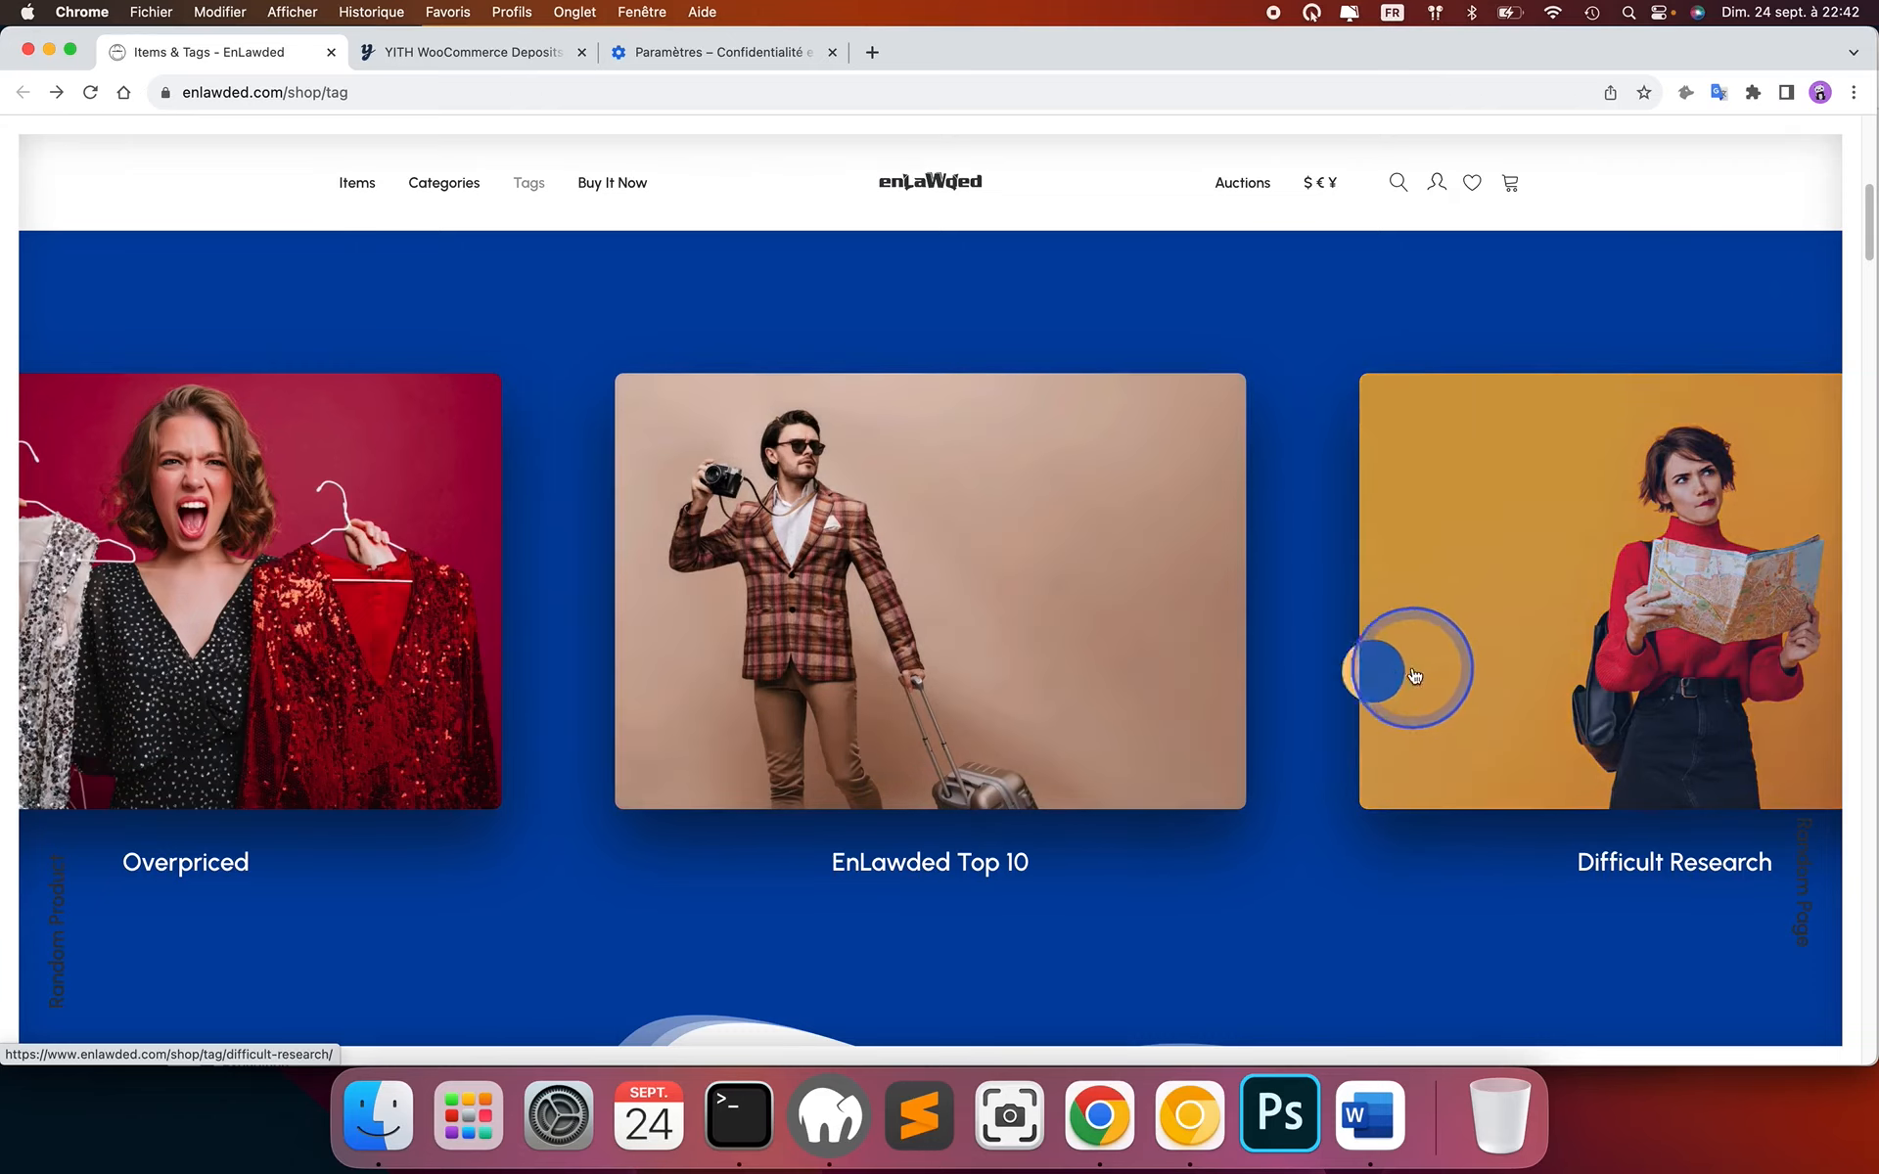
# Browse the tag carousel to Deposit Accepted and open that tag's product listing.
pyautogui.moveTo(1447, 649); pyautogui.dragTo(440, 620)
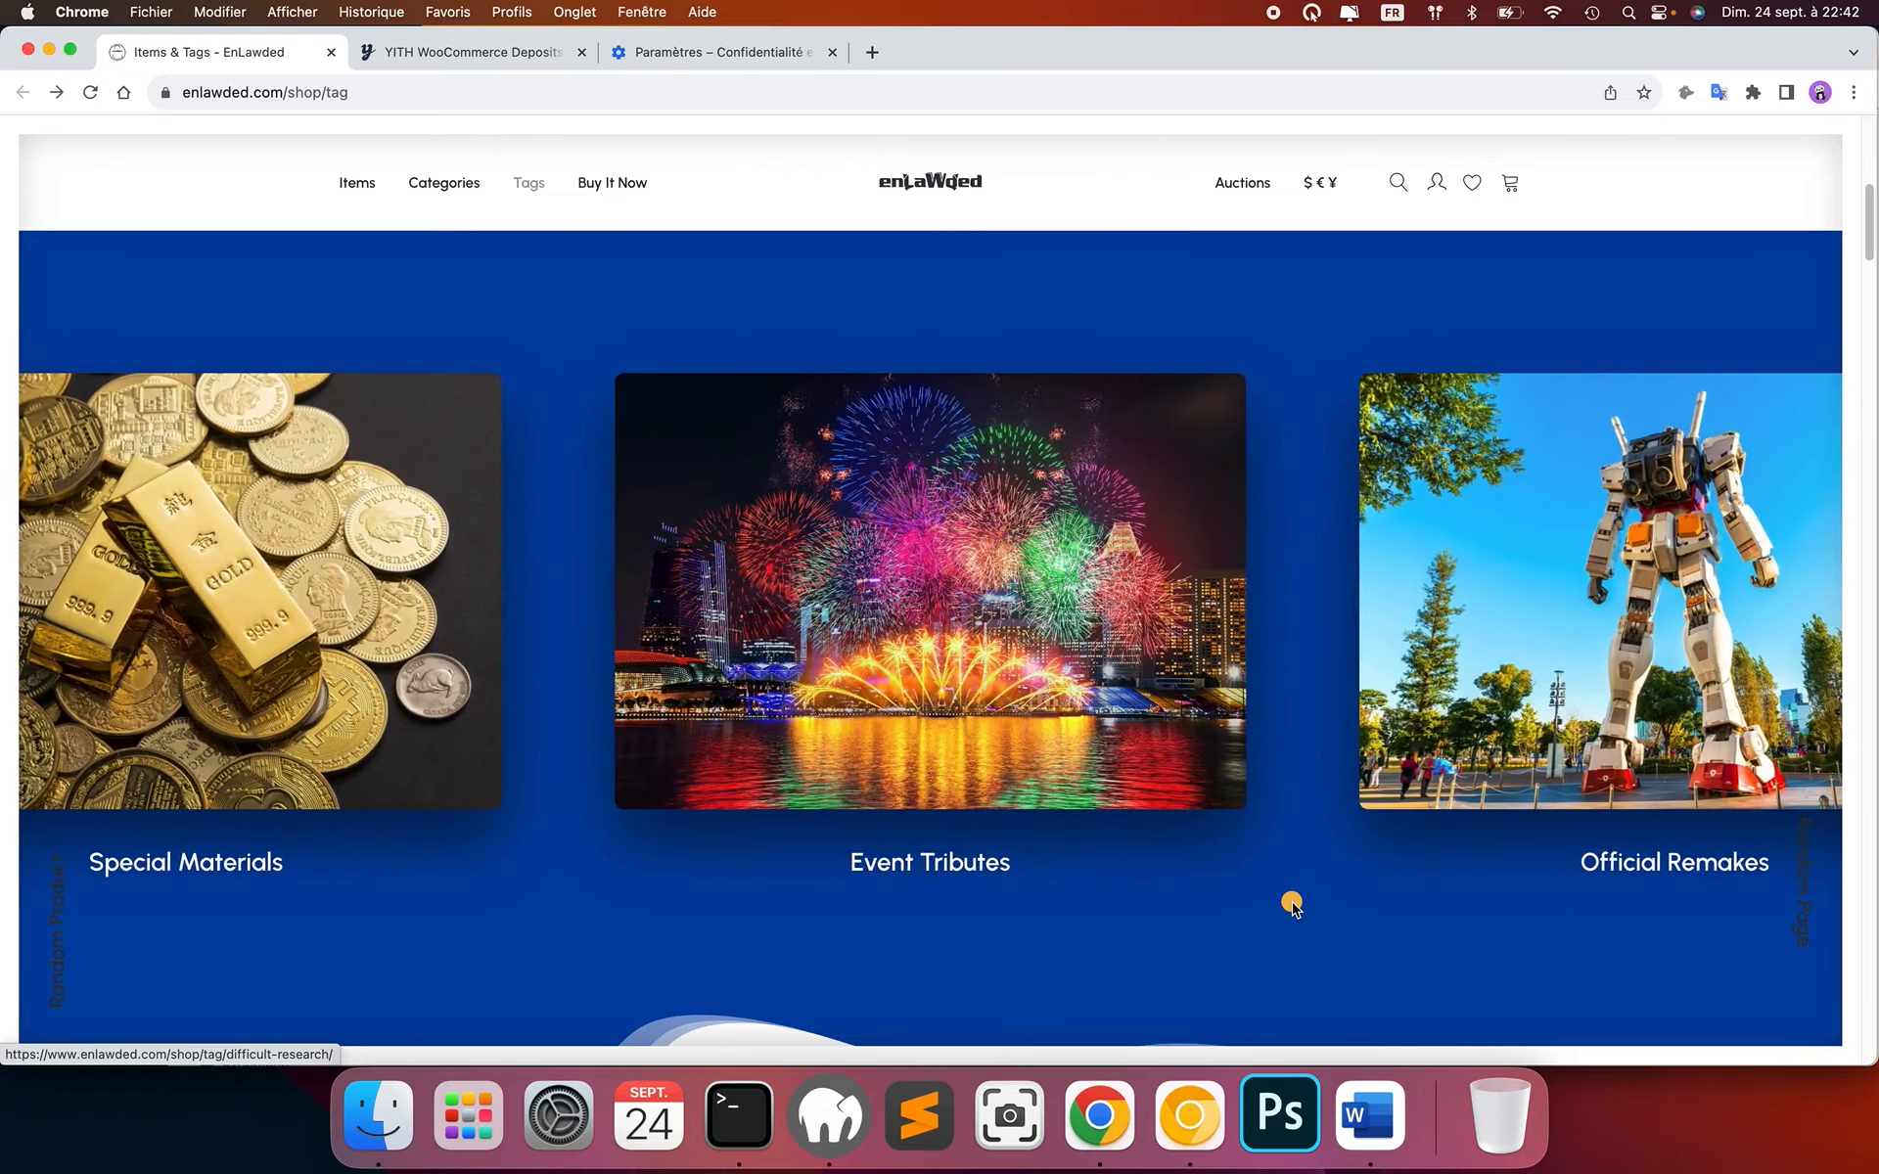
pyautogui.moveTo(1566, 646); pyautogui.dragTo(862, 643)
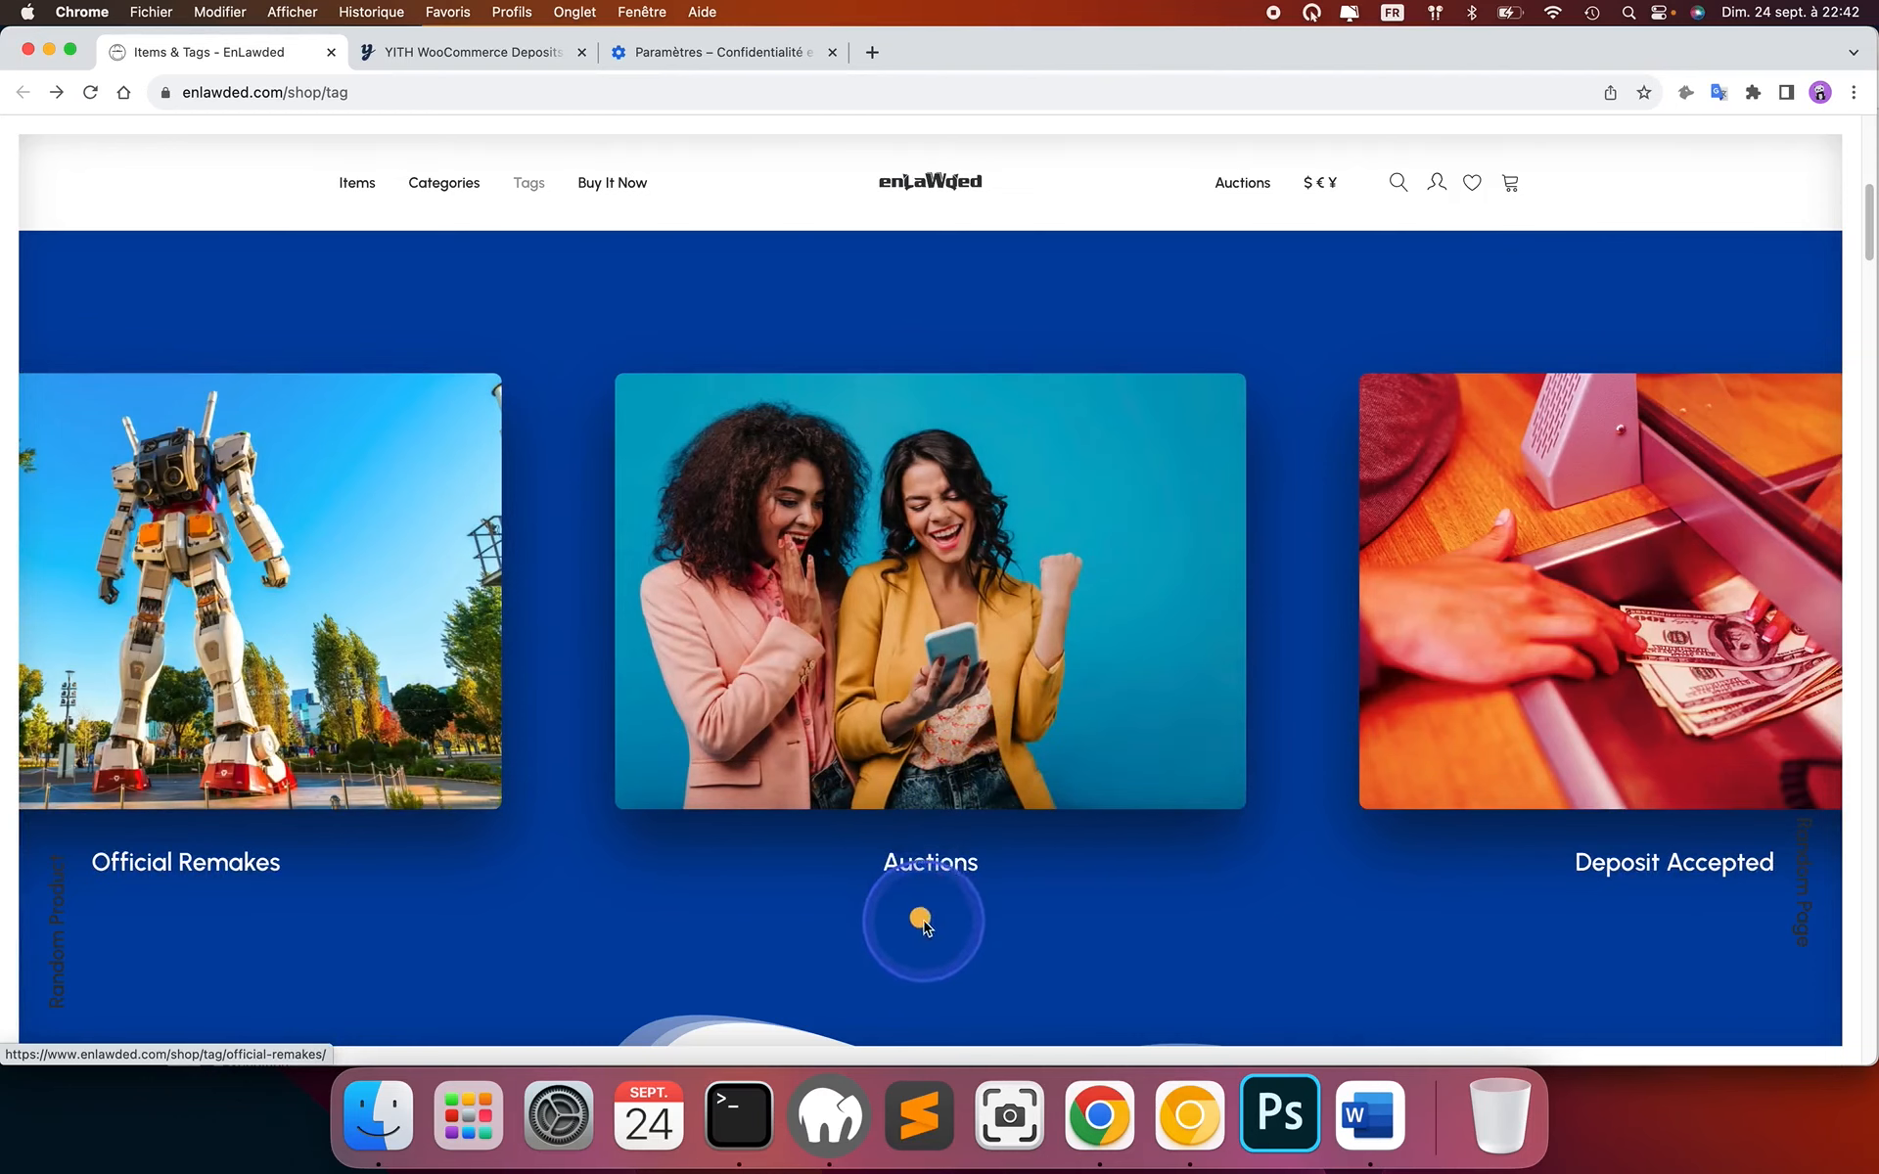
pyautogui.moveTo(1396, 571); pyautogui.dragTo(715, 572)
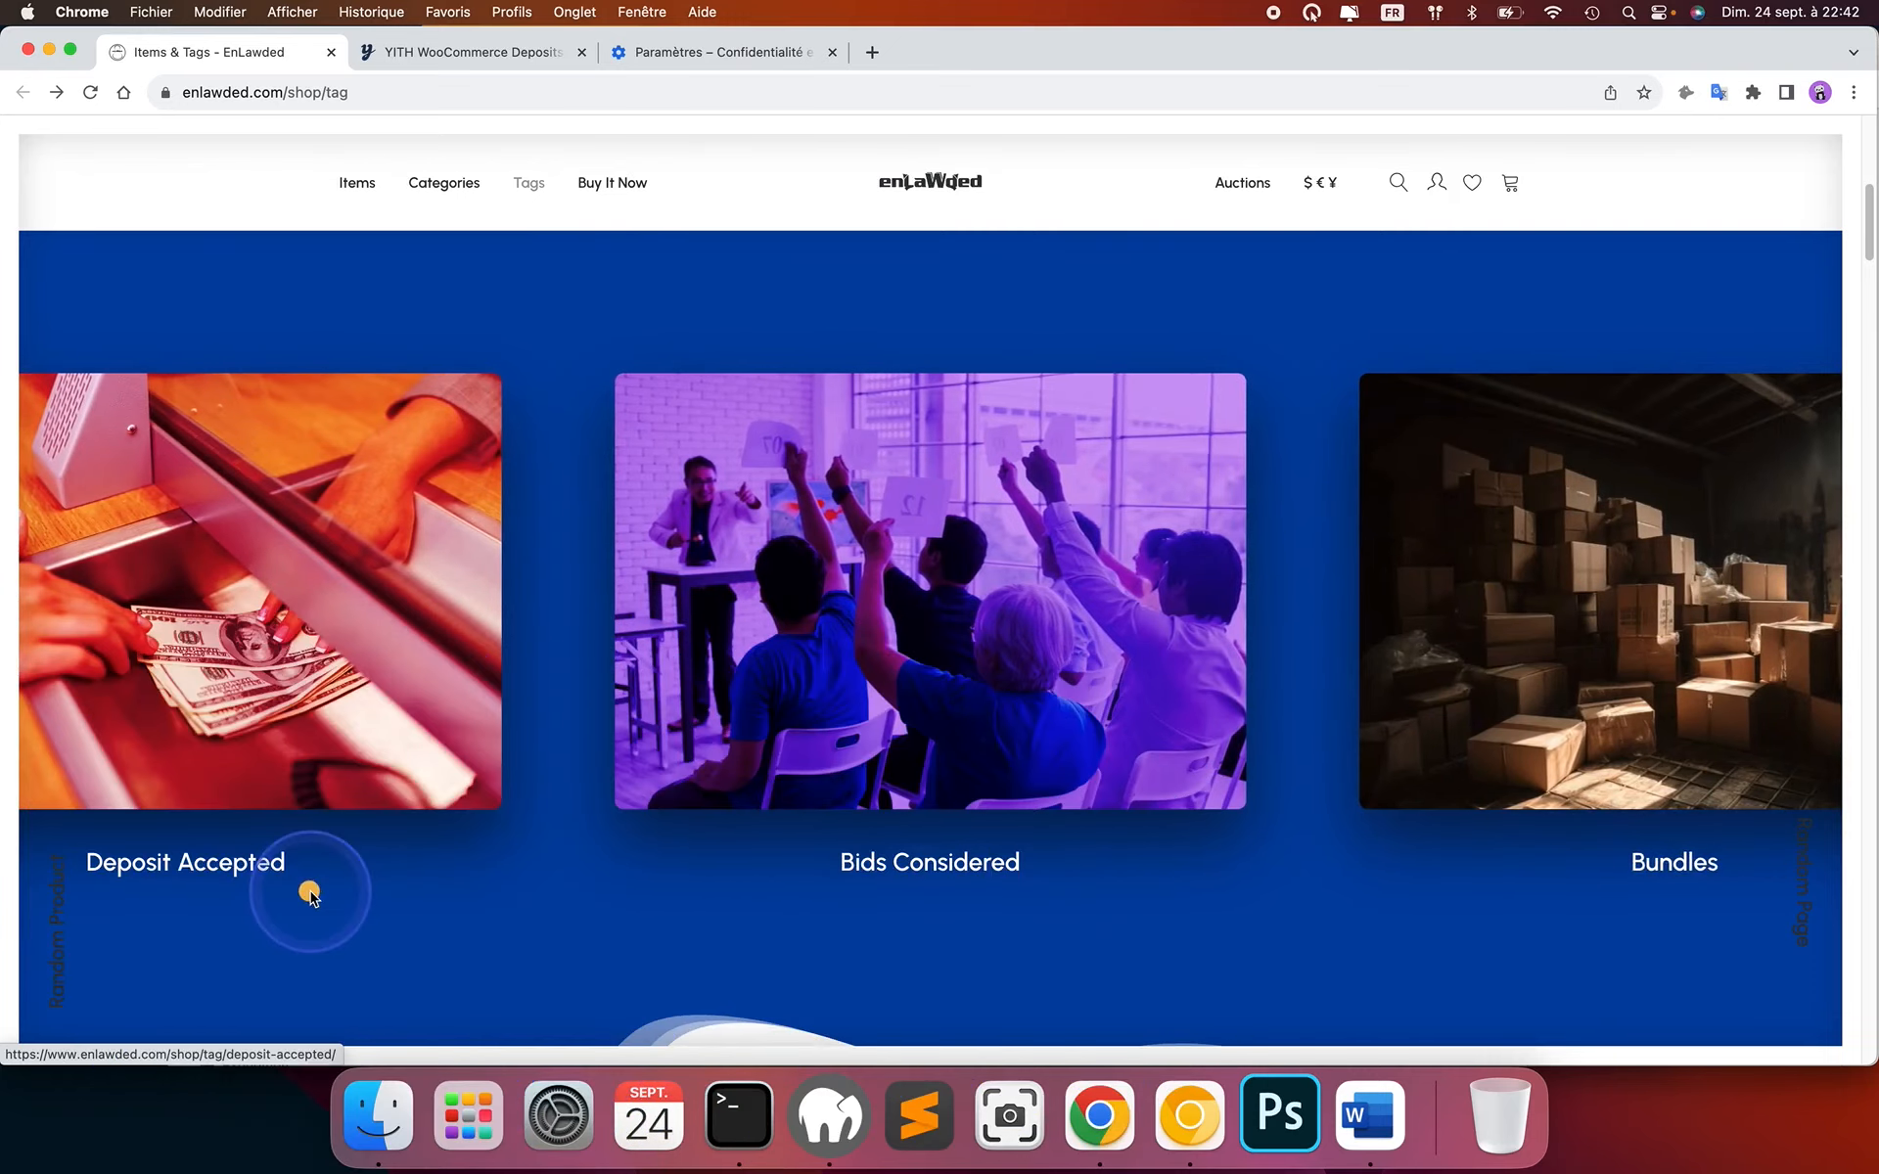
pyautogui.moveTo(311, 649); pyautogui.dragTo(985, 734)
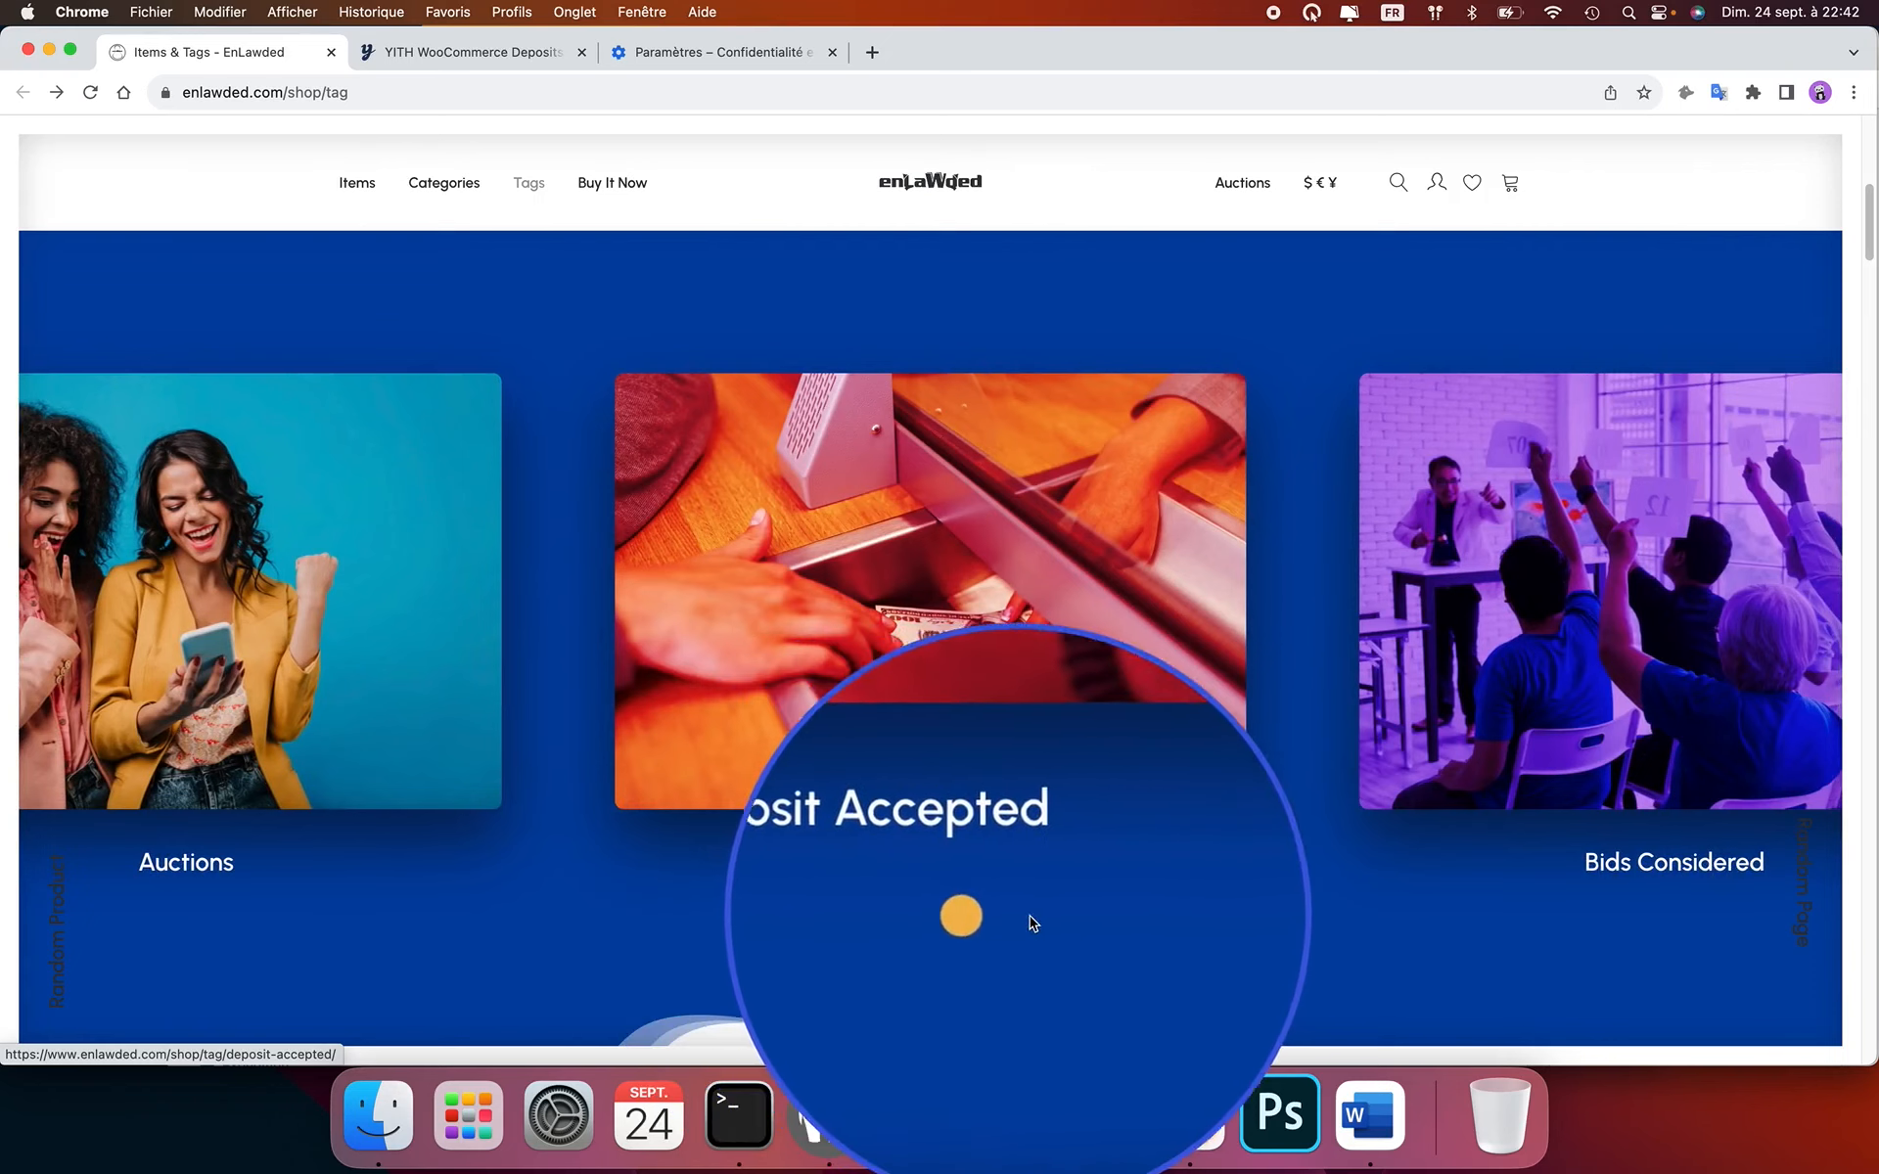
pyautogui.click(897, 641)
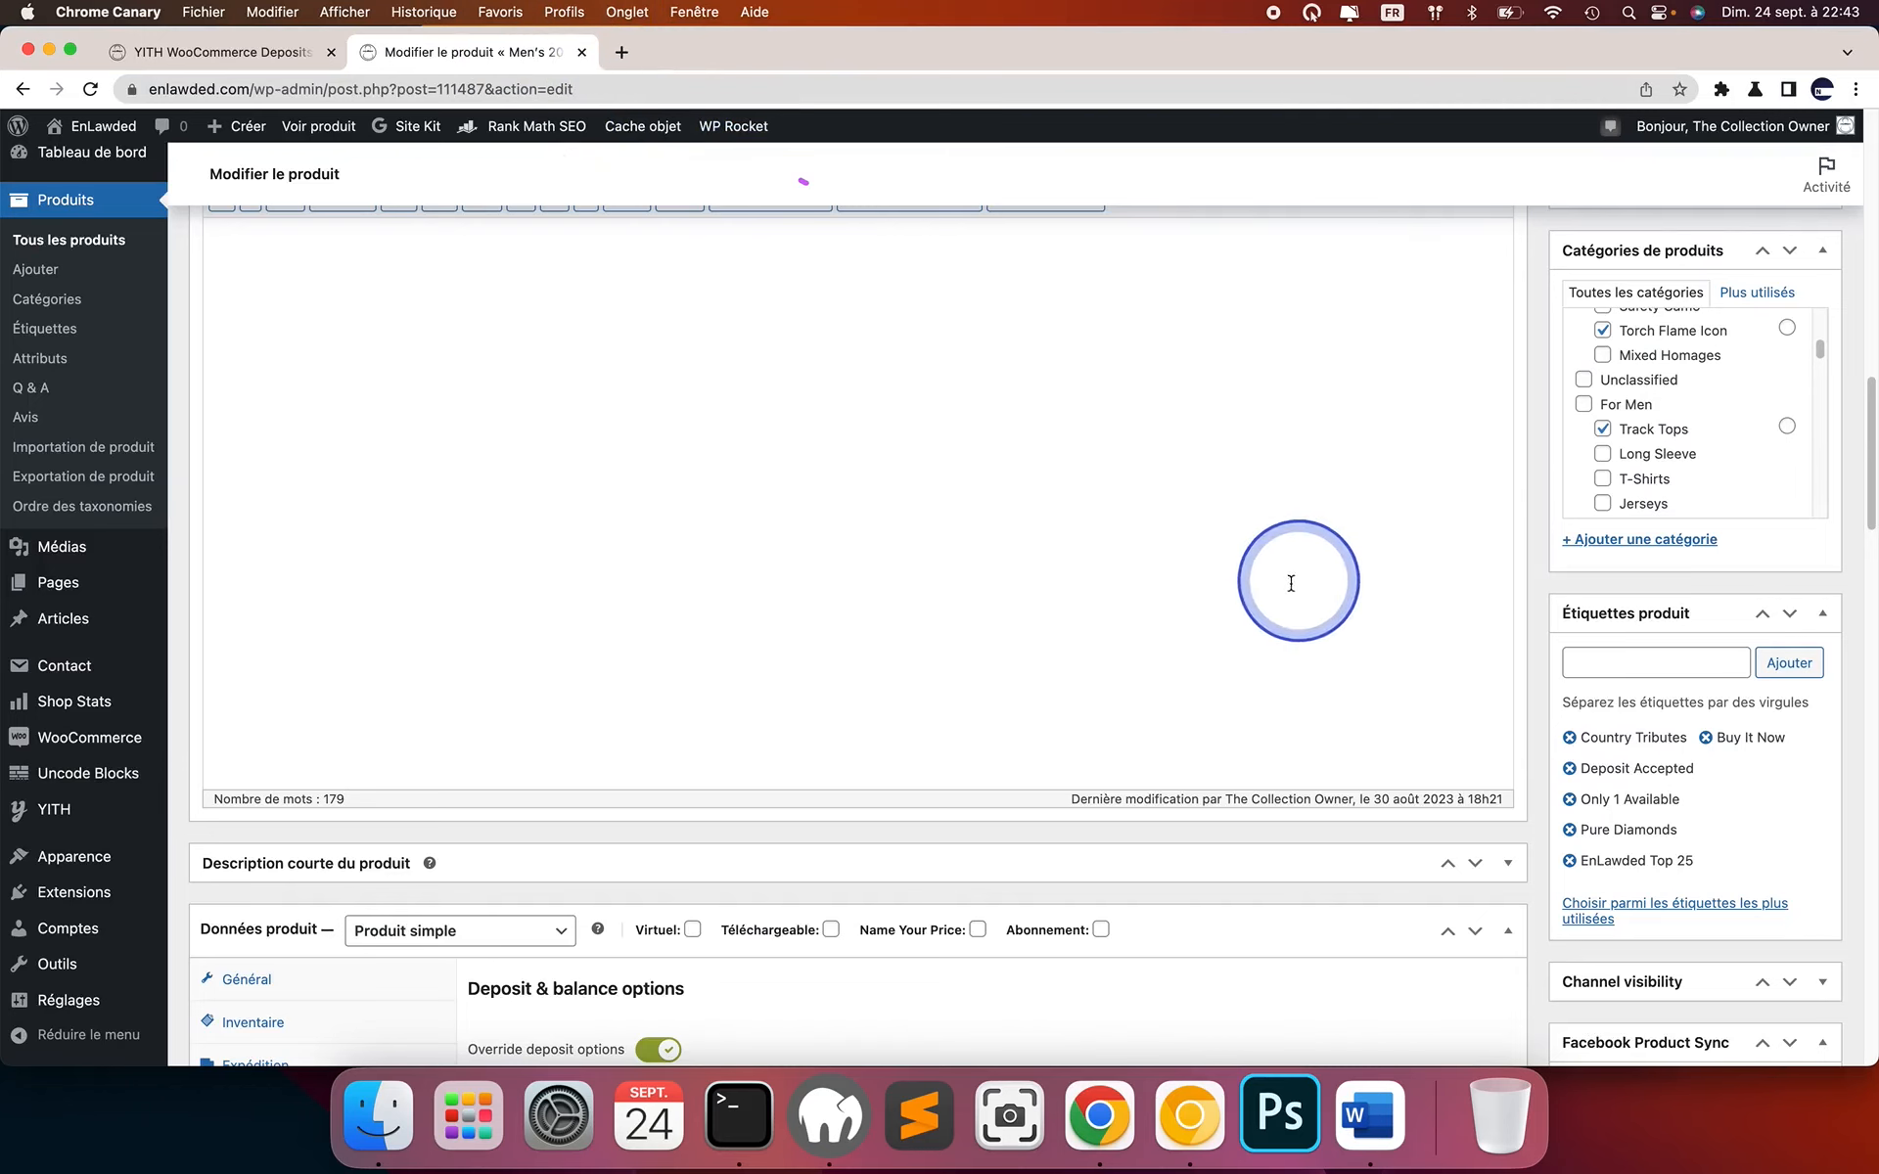
# Switch back to Chrome Canary and review the deposit options on the track top's product edit page.
pyautogui.scroll(-5, 1288, 583)
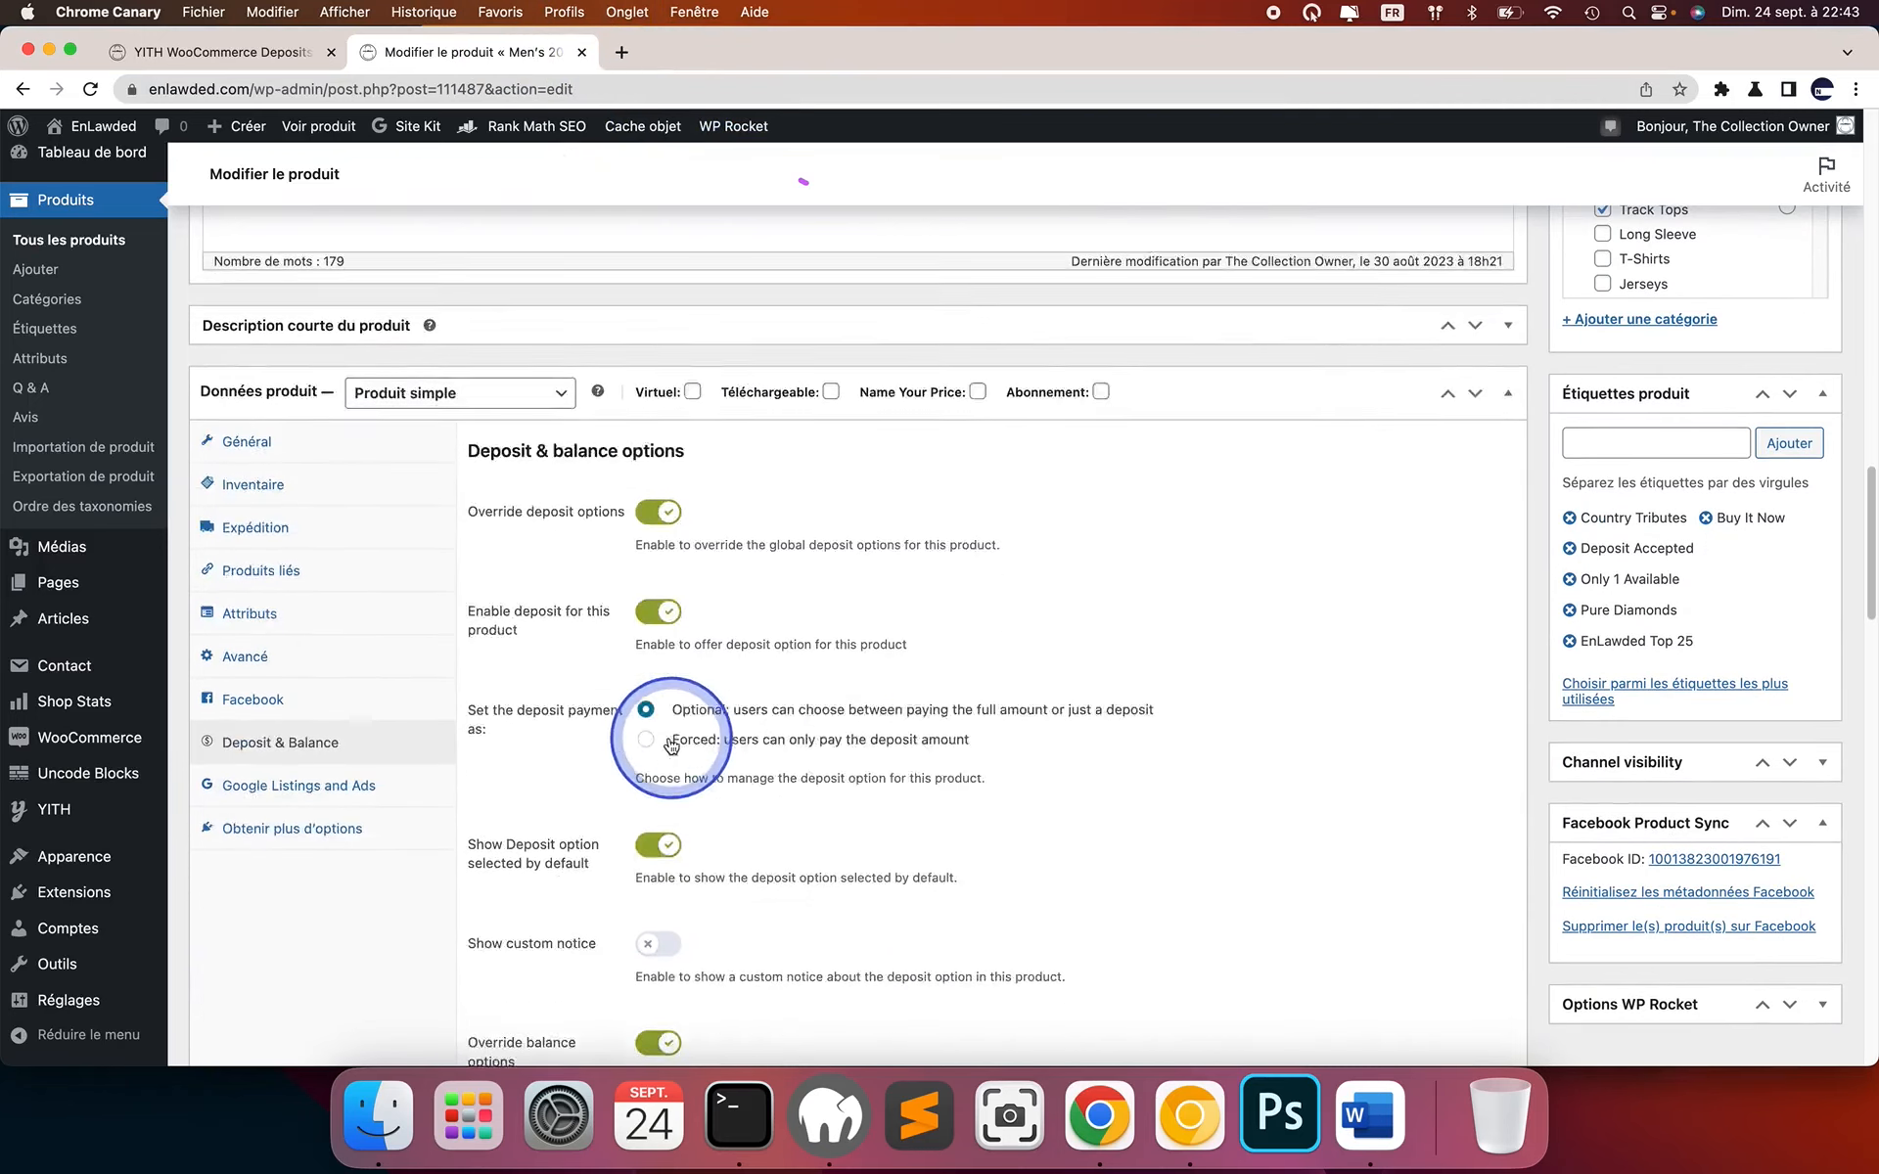
pyautogui.scroll(-2, 671, 747)
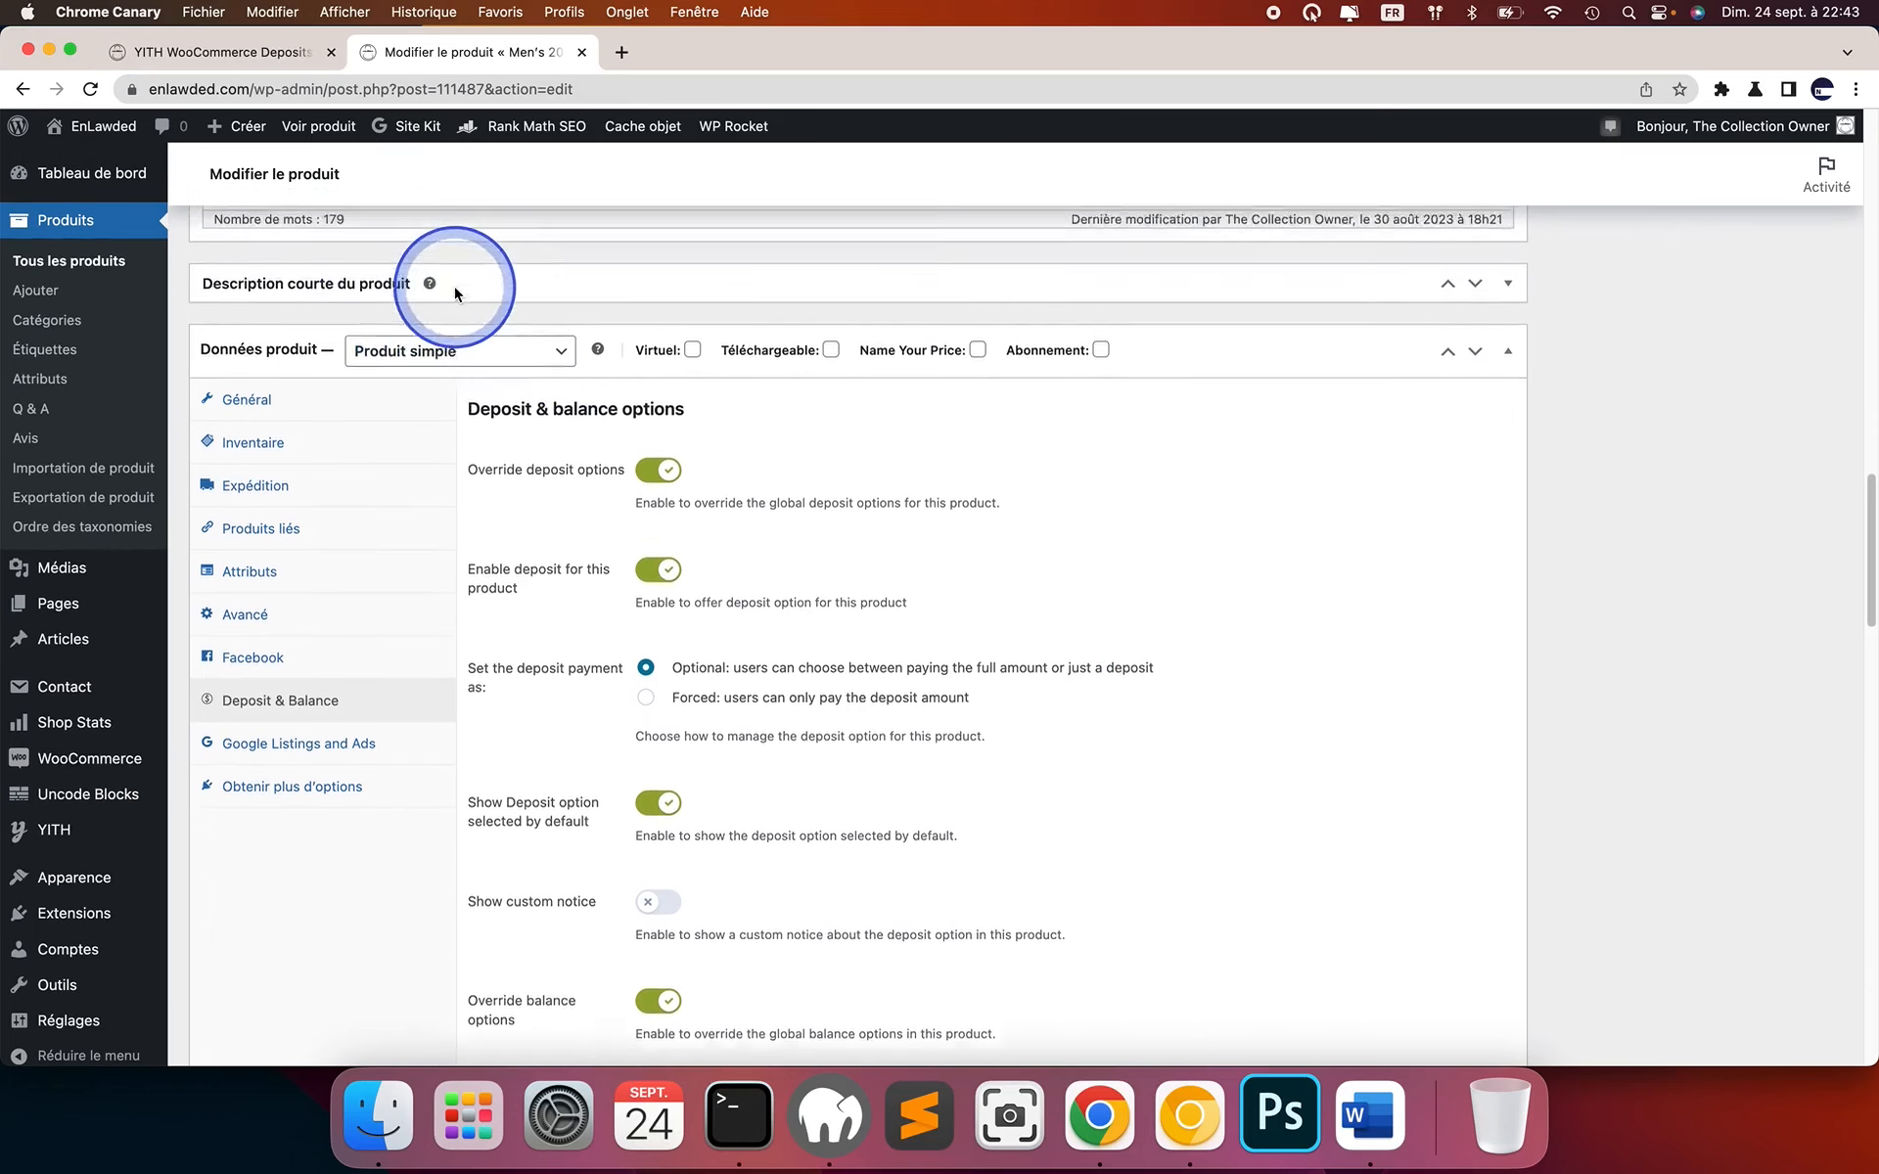
pyautogui.scroll(5, 461, 244)
# Turn on deposits for all products in the global deposit options and look over the additional settings.
pyautogui.click(250, 57)
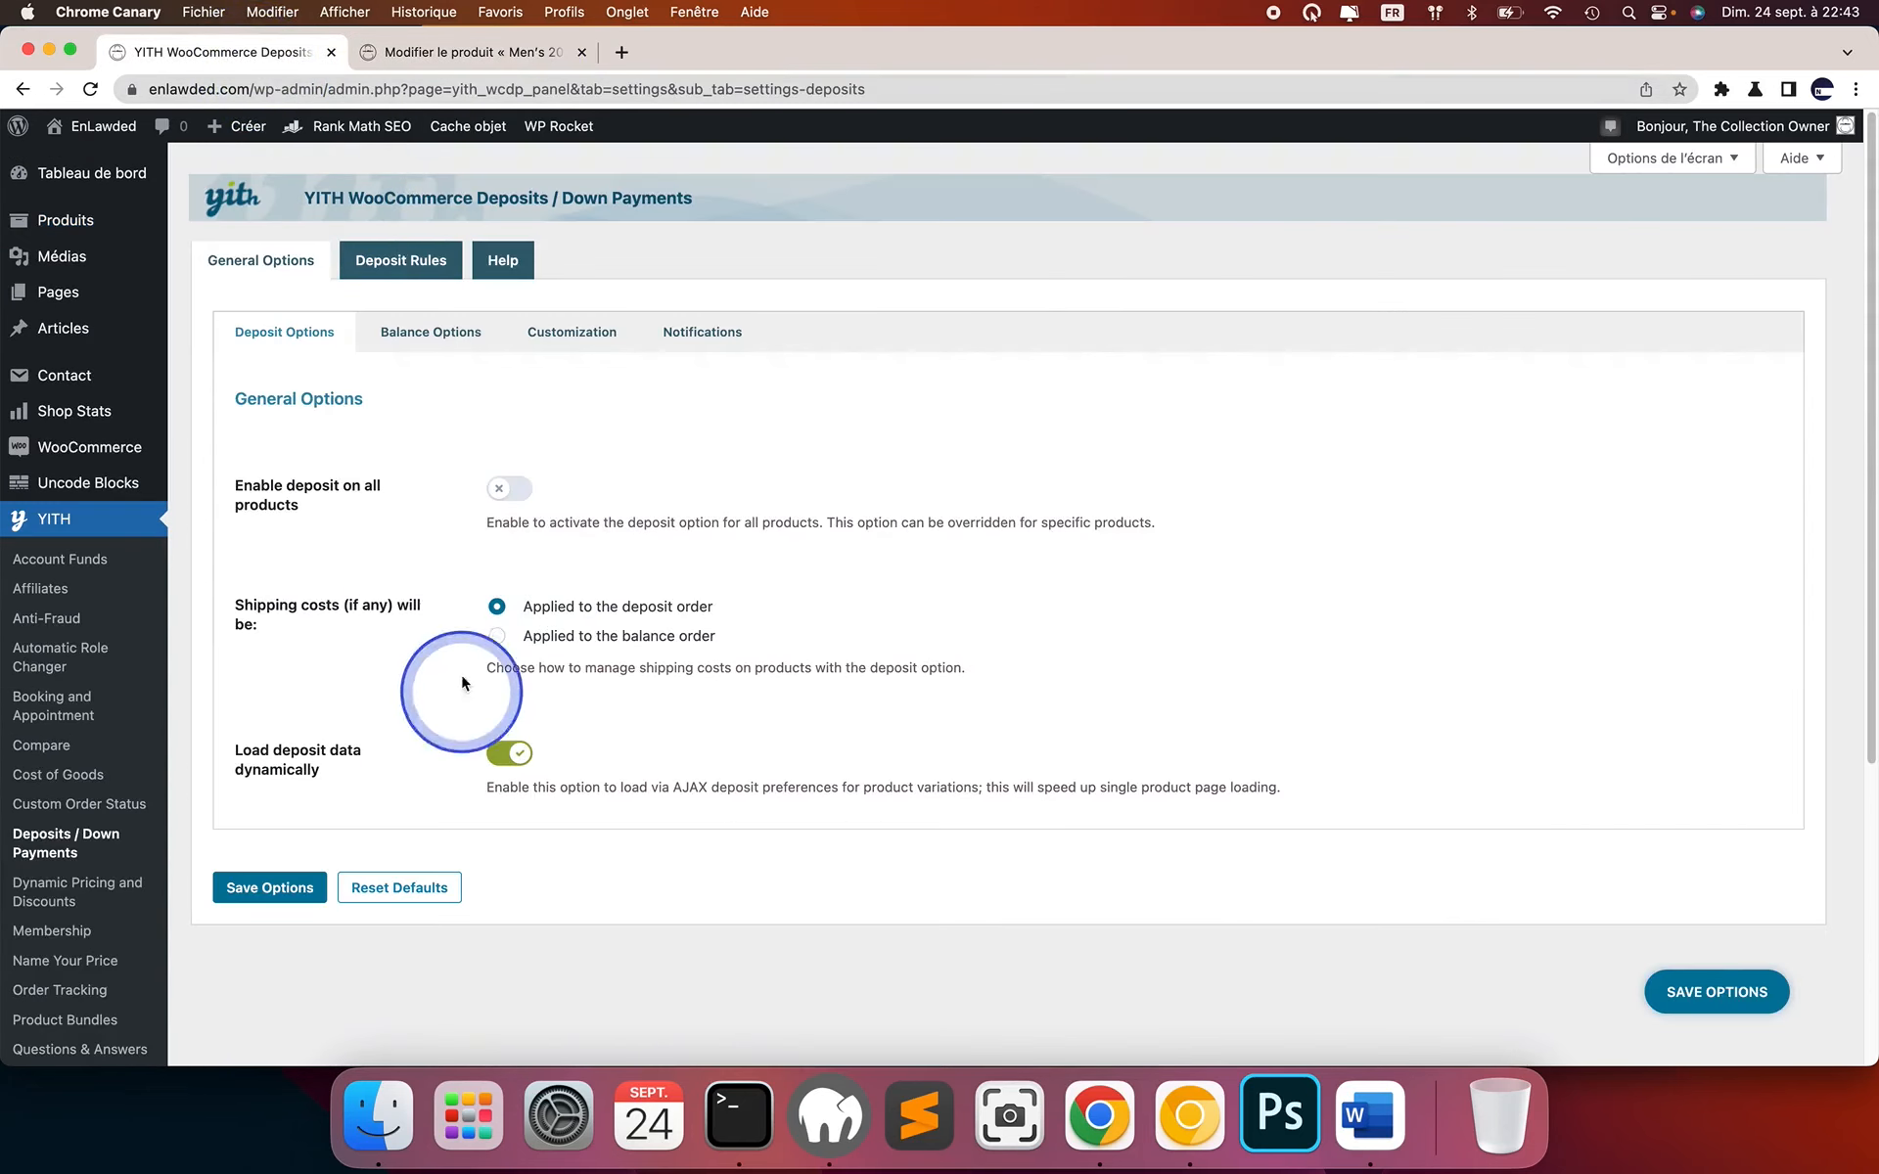
pyautogui.click(505, 495)
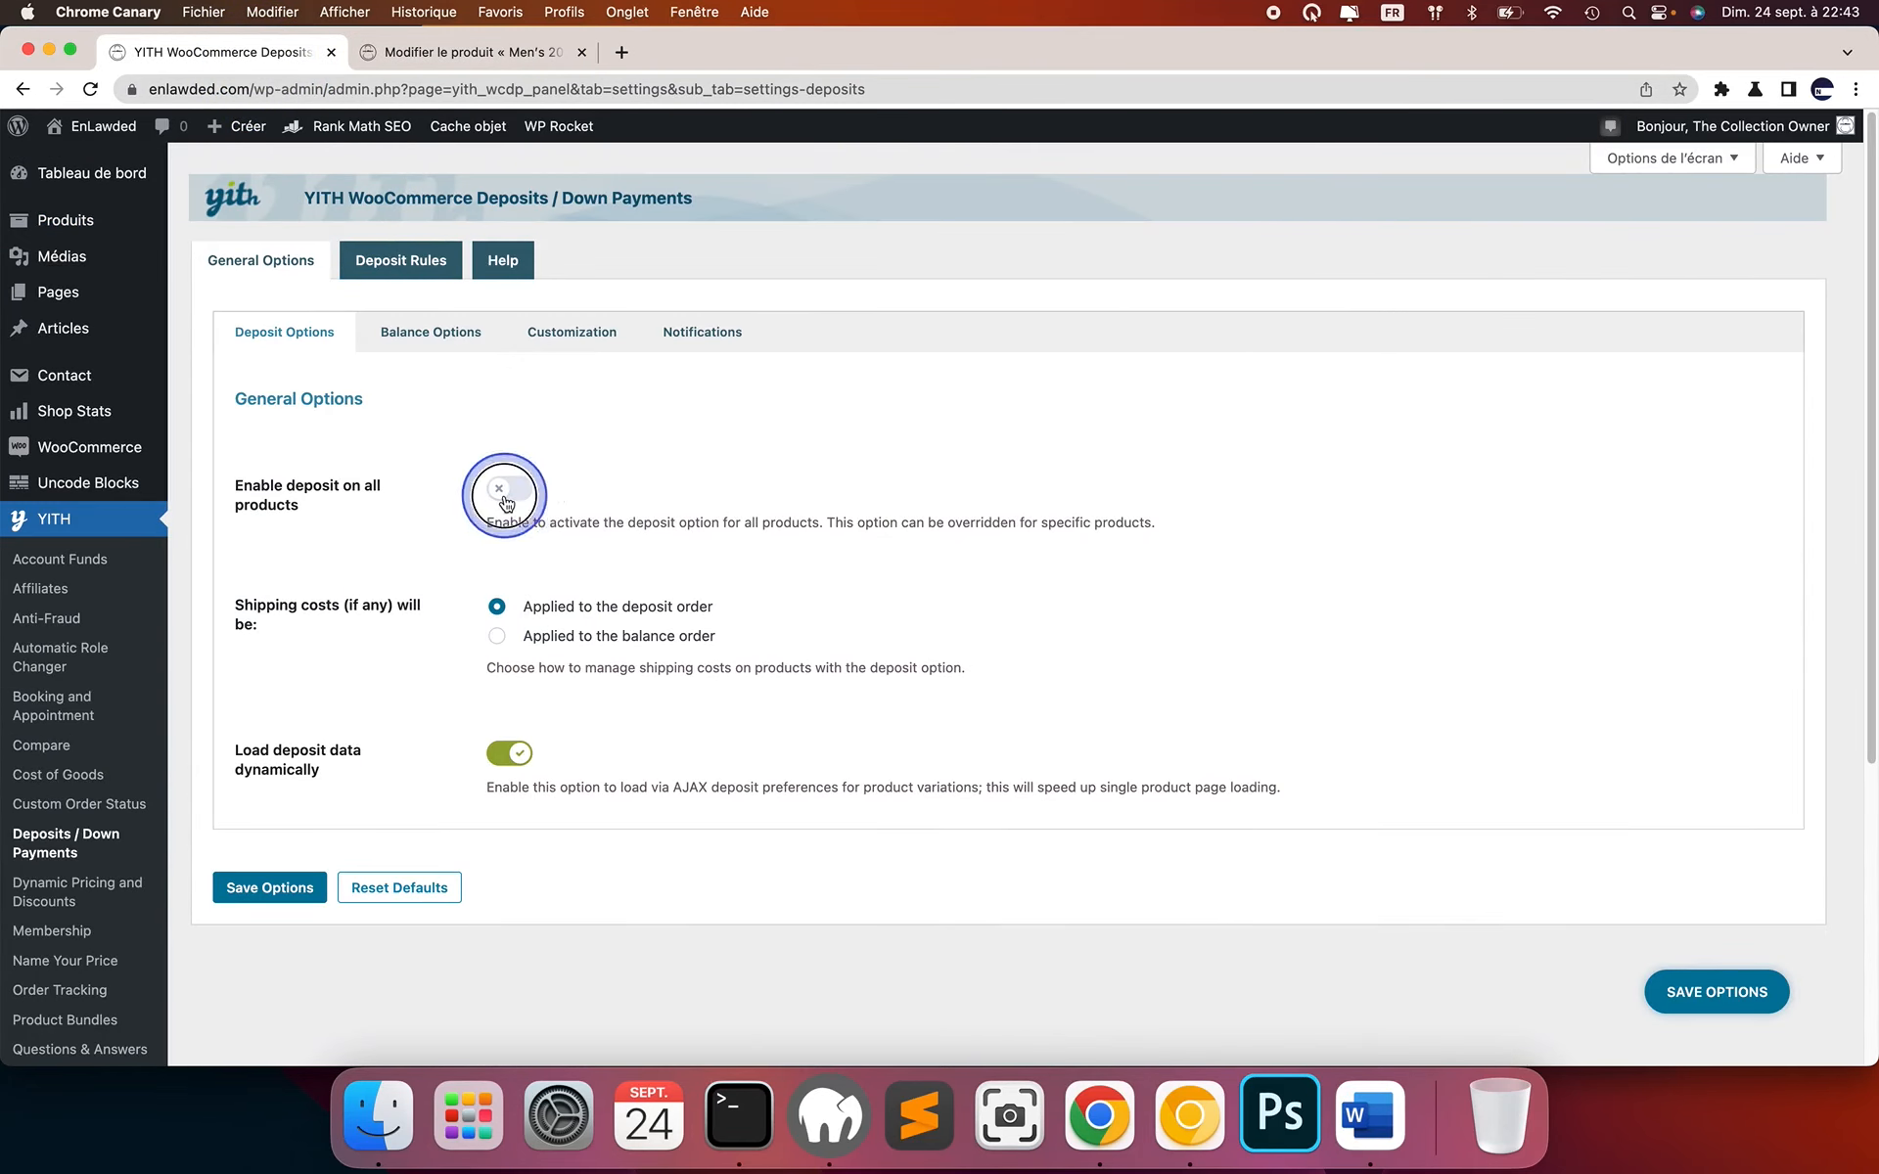
pyautogui.scroll(-3, 505, 499)
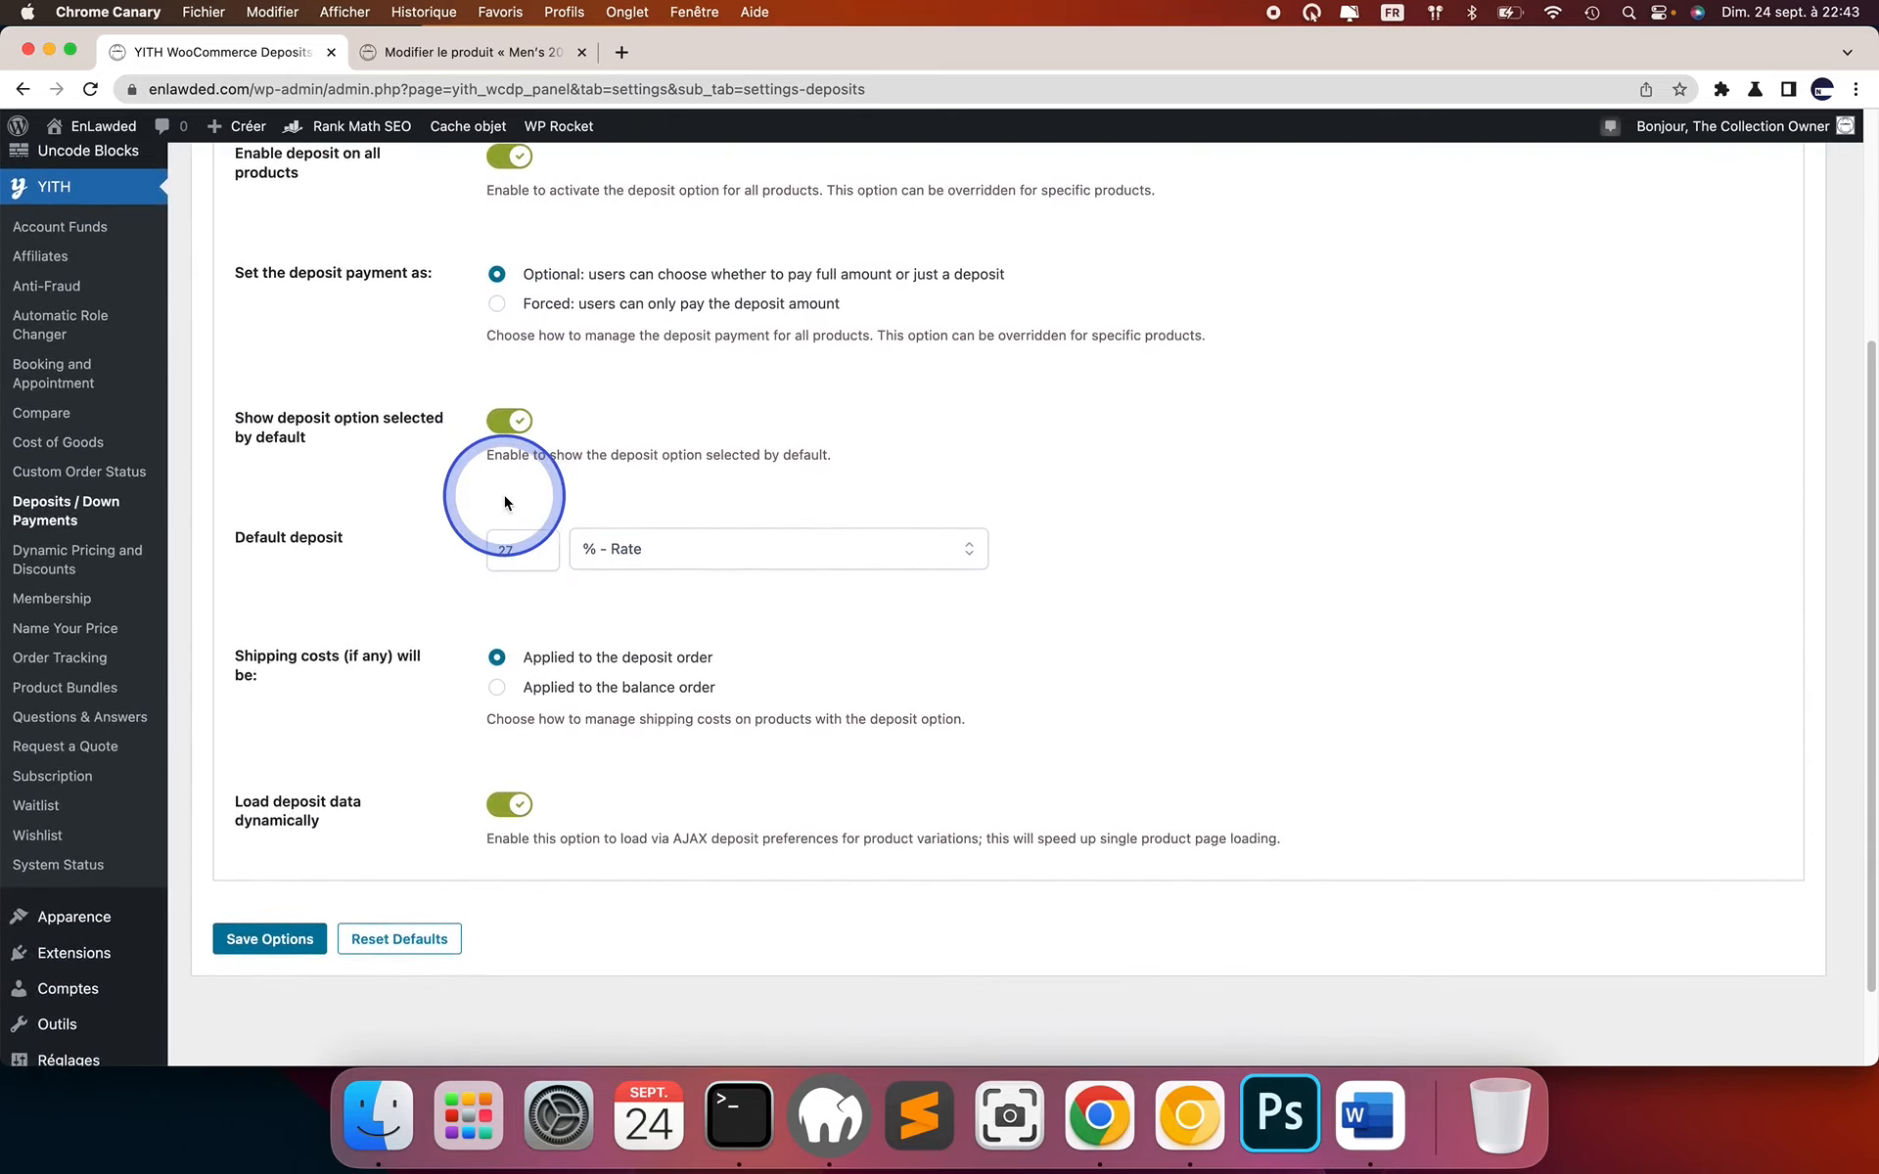
pyautogui.scroll(3, 503, 493)
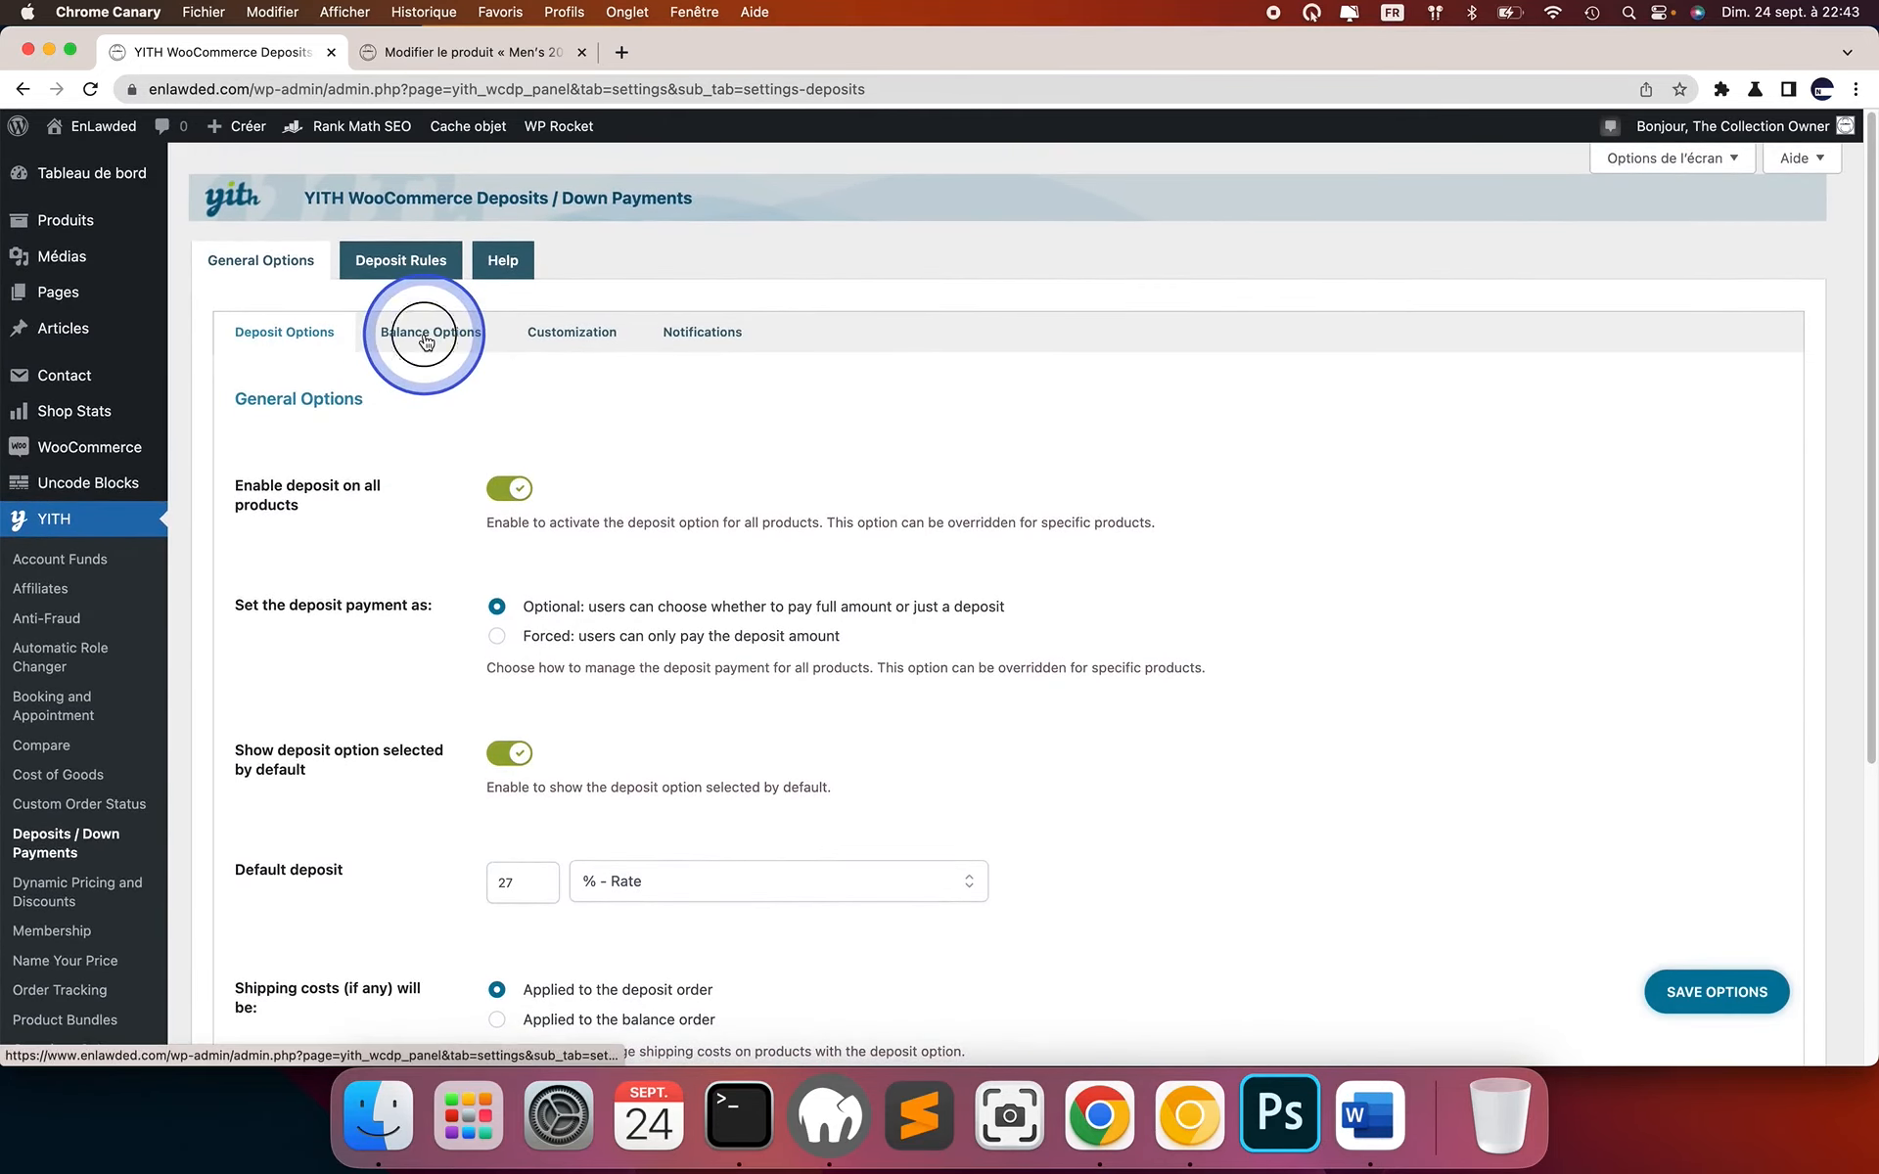
# Go to the plugin's Balance Options, leaving the deposit options without saving the changes.
pyautogui.click(426, 338)
pyautogui.click(958, 426)
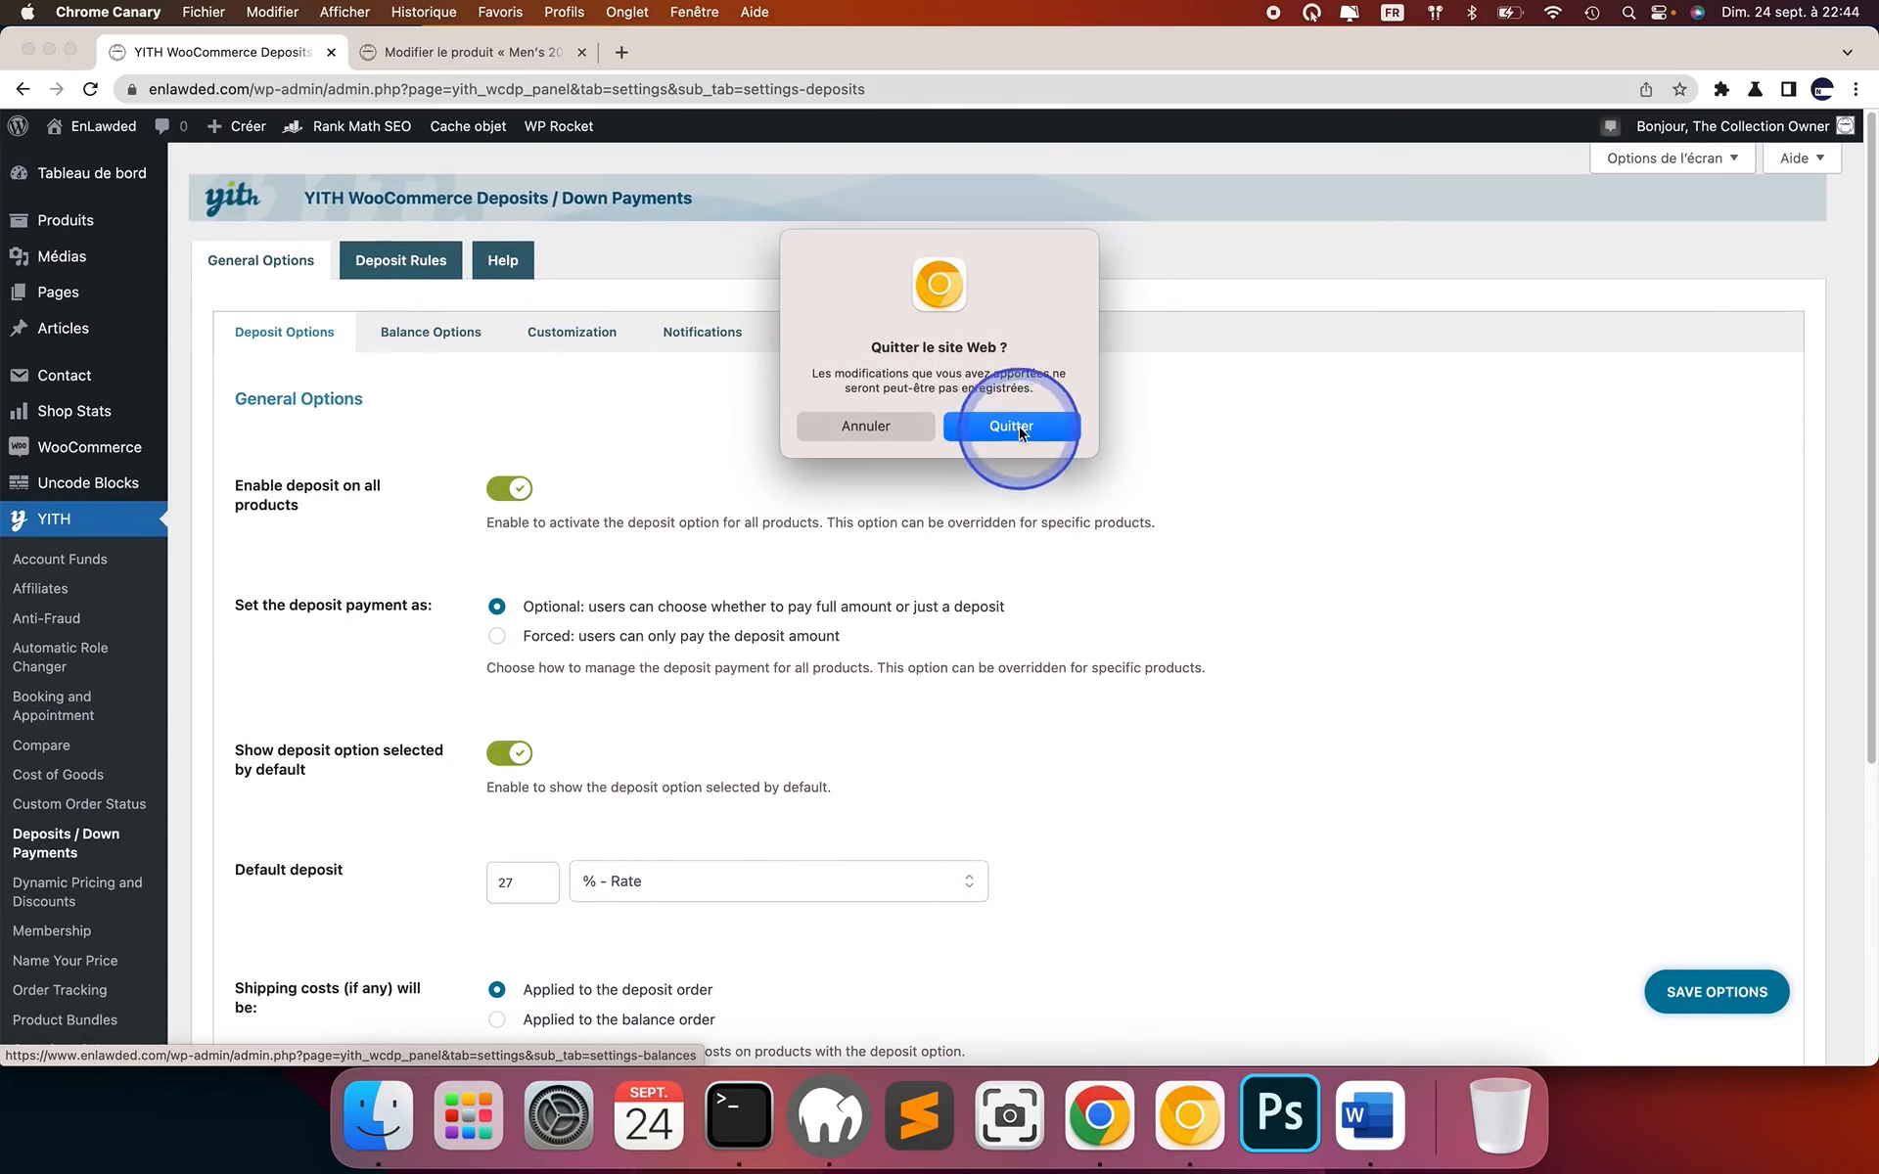
pyautogui.click(967, 428)
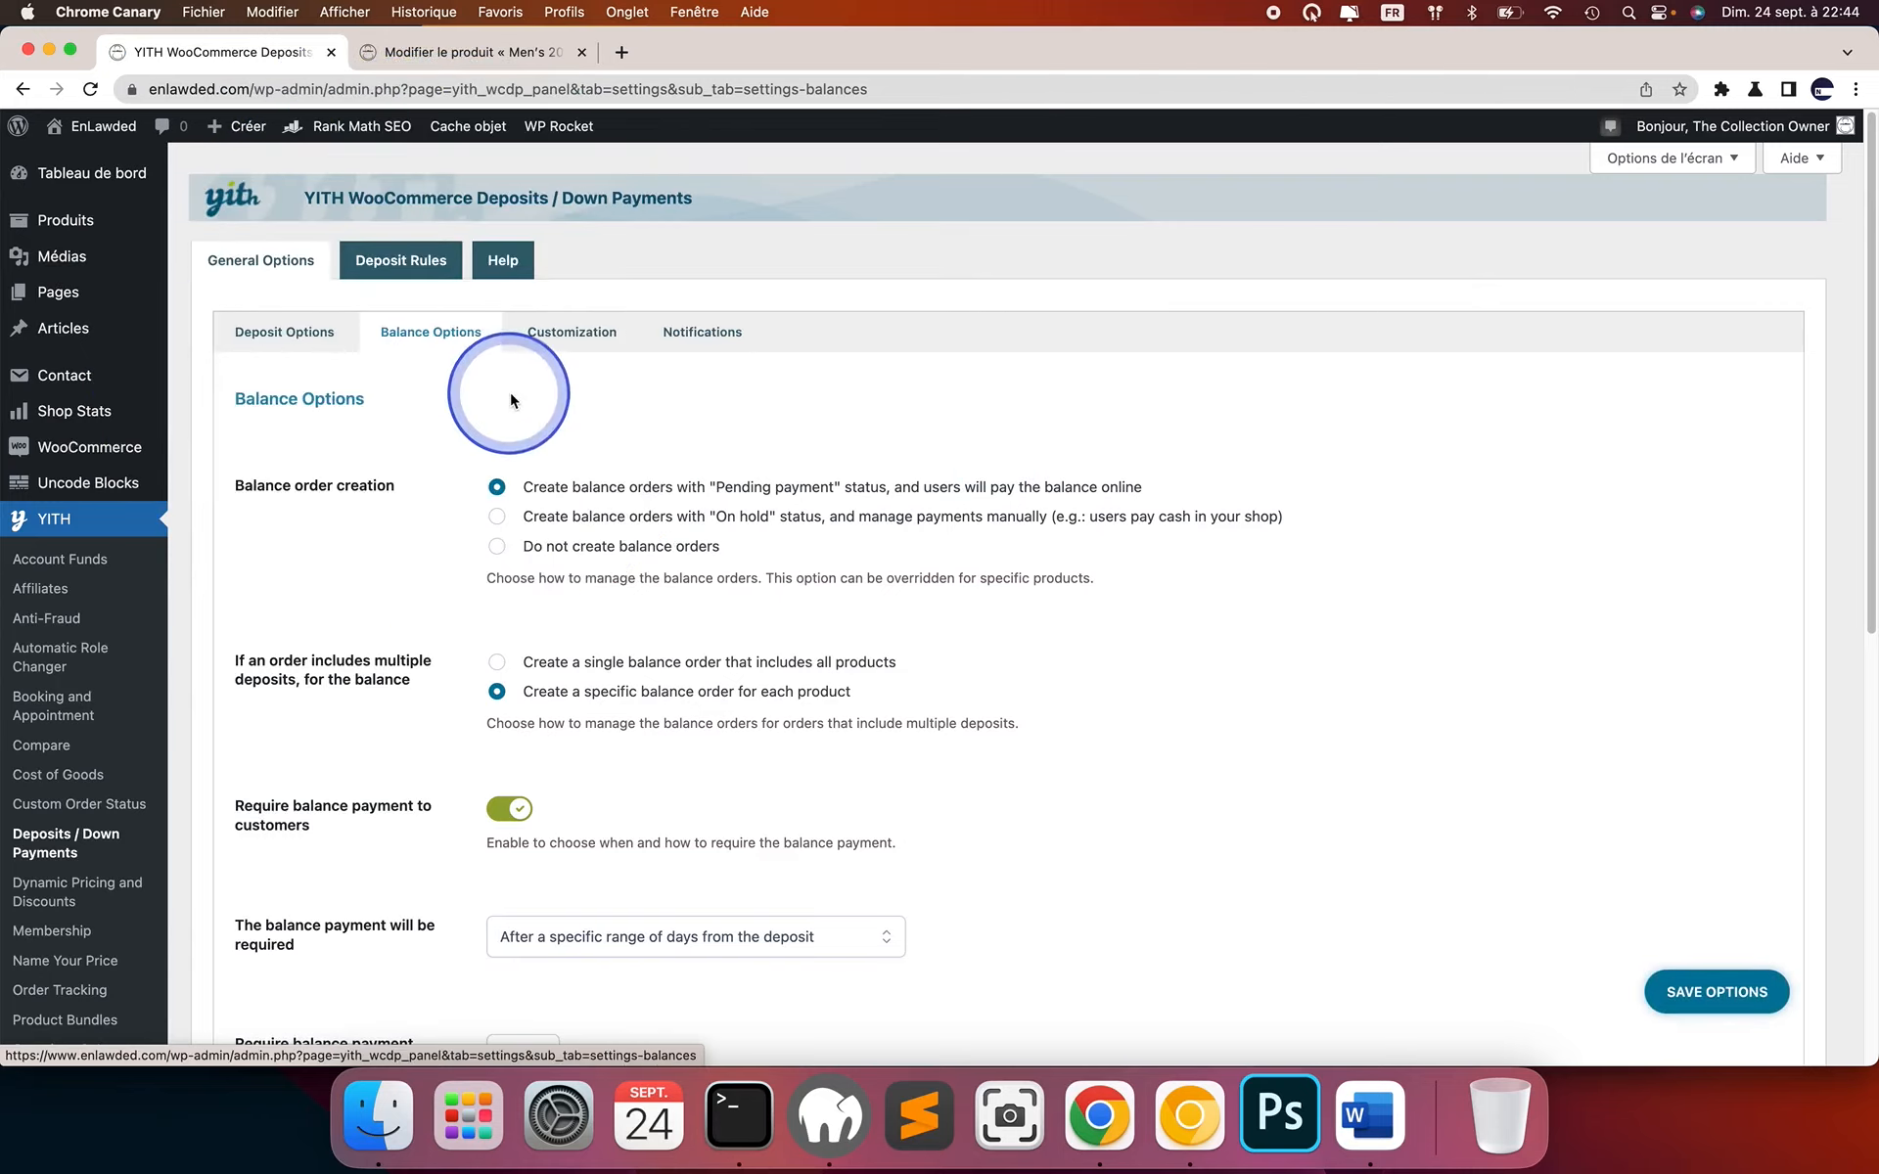
# Set the balance payment to be required 45 days from the deposit.
pyautogui.scroll(-5, 509, 391)
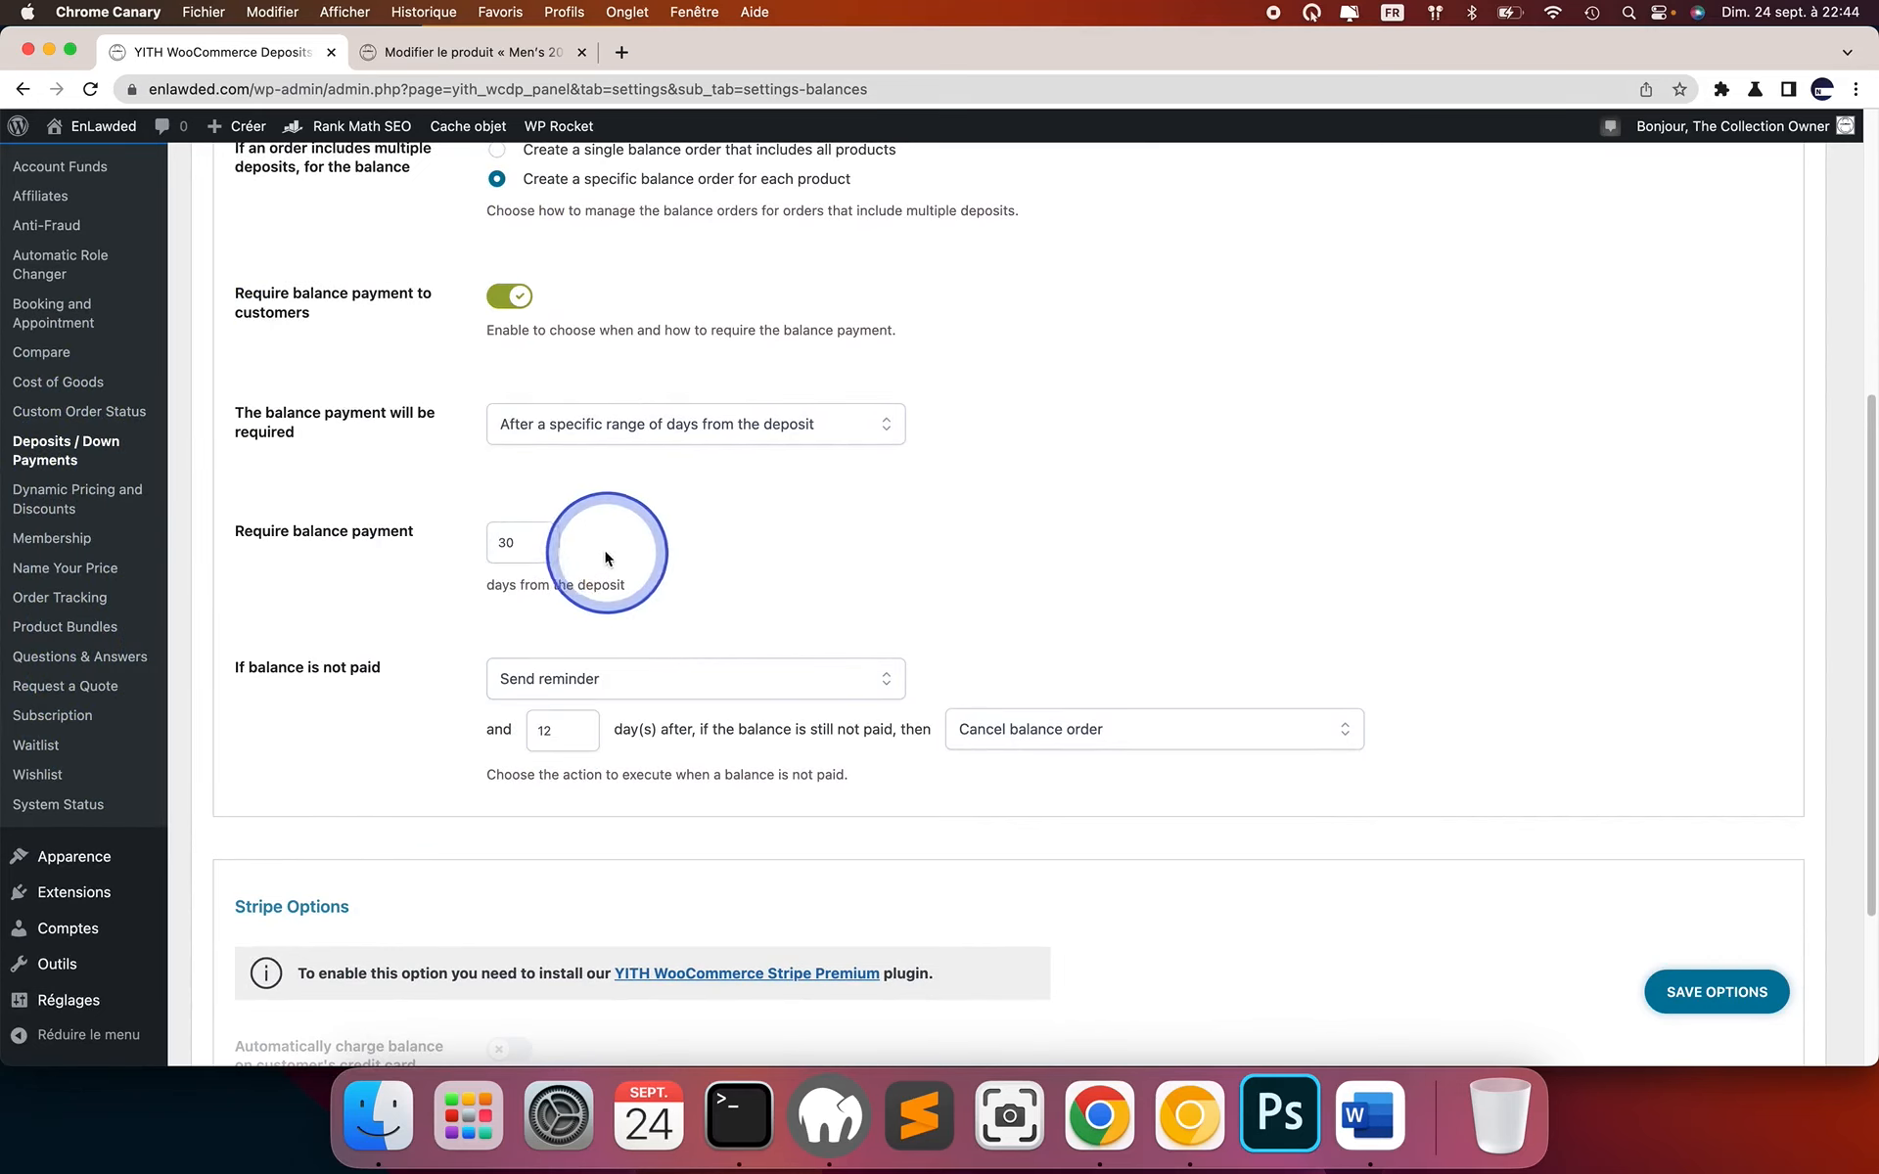
pyautogui.click(543, 542)
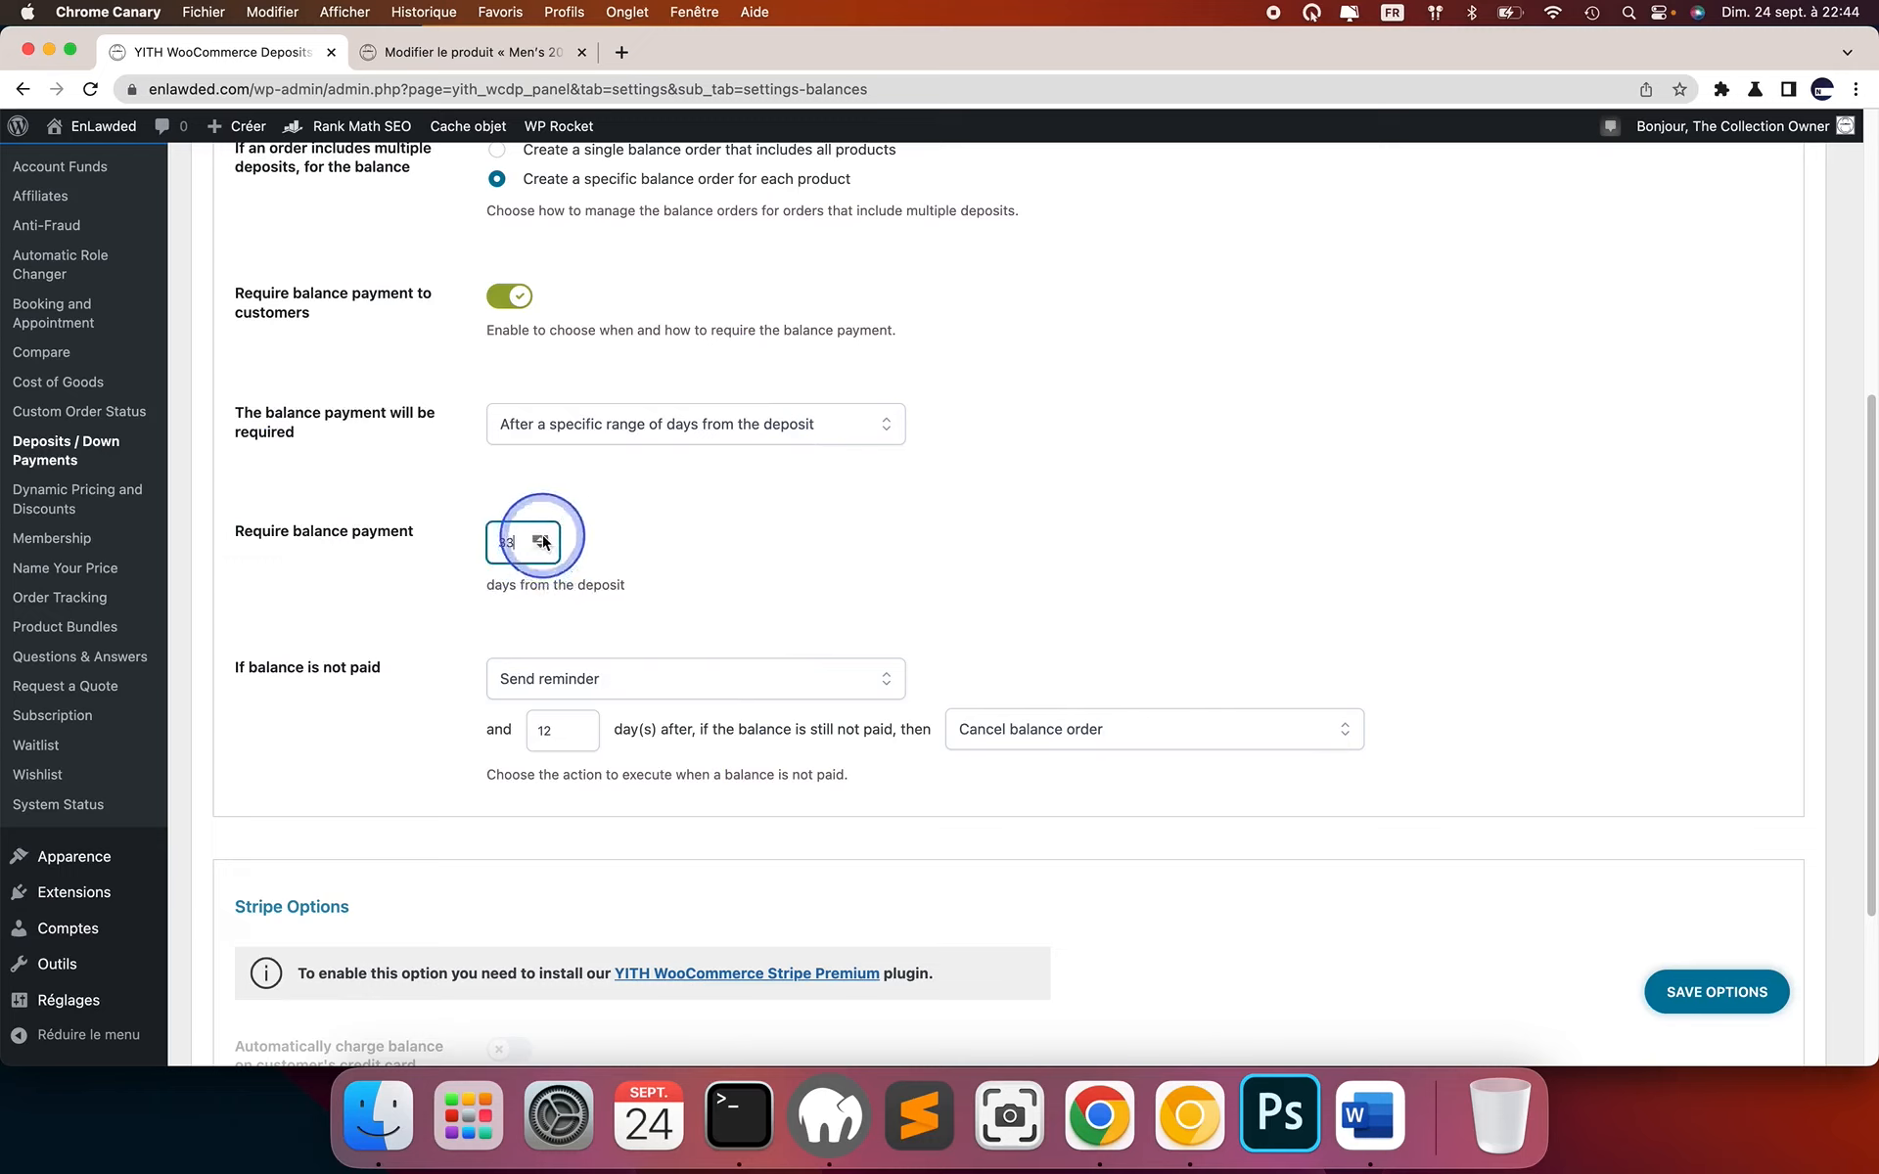
pyautogui.click(543, 537)
pyautogui.click(542, 536)
pyautogui.press('super+a')
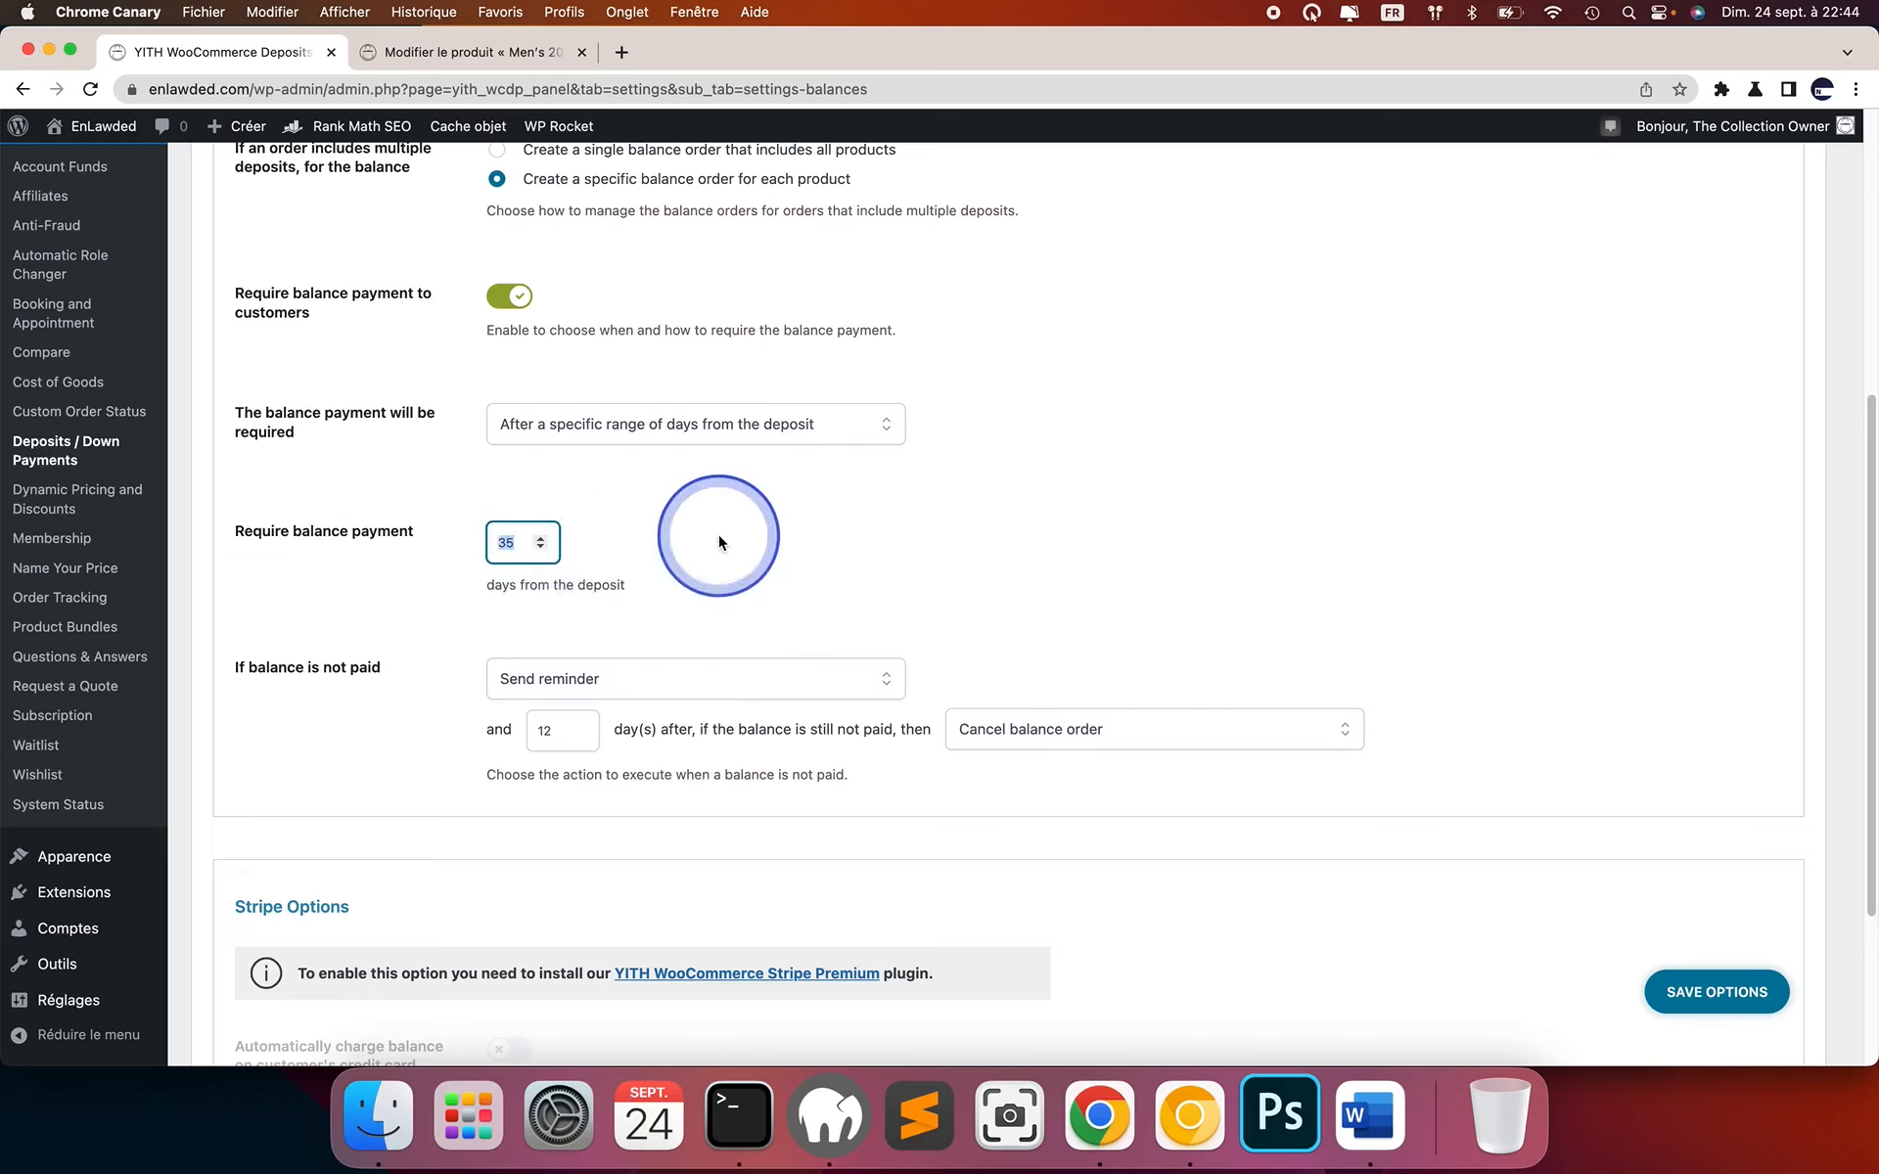
pyautogui.write('45')
pyautogui.click(736, 532)
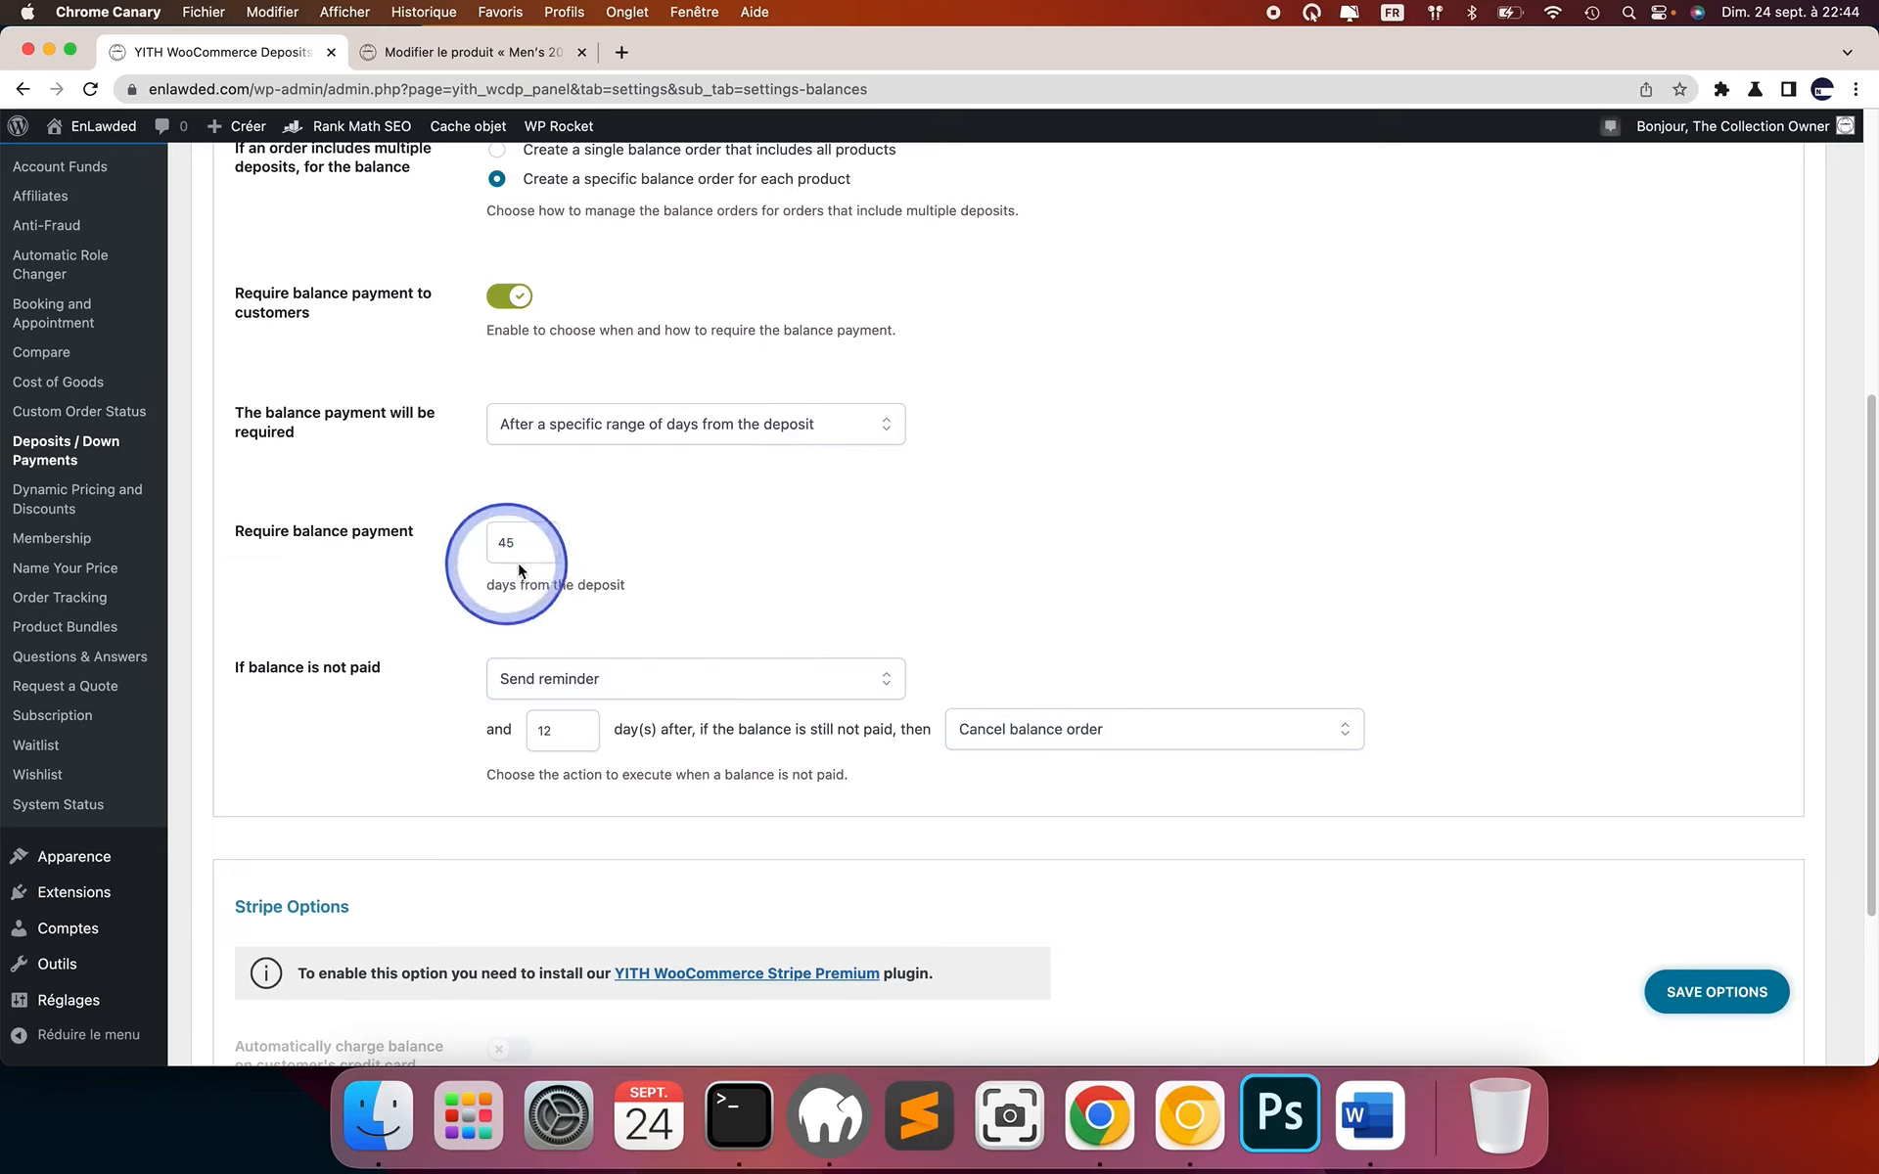
# Review the balance order, payment requirement and unpaid balance settings in the Balance Options.
pyautogui.scroll(5, 697, 605)
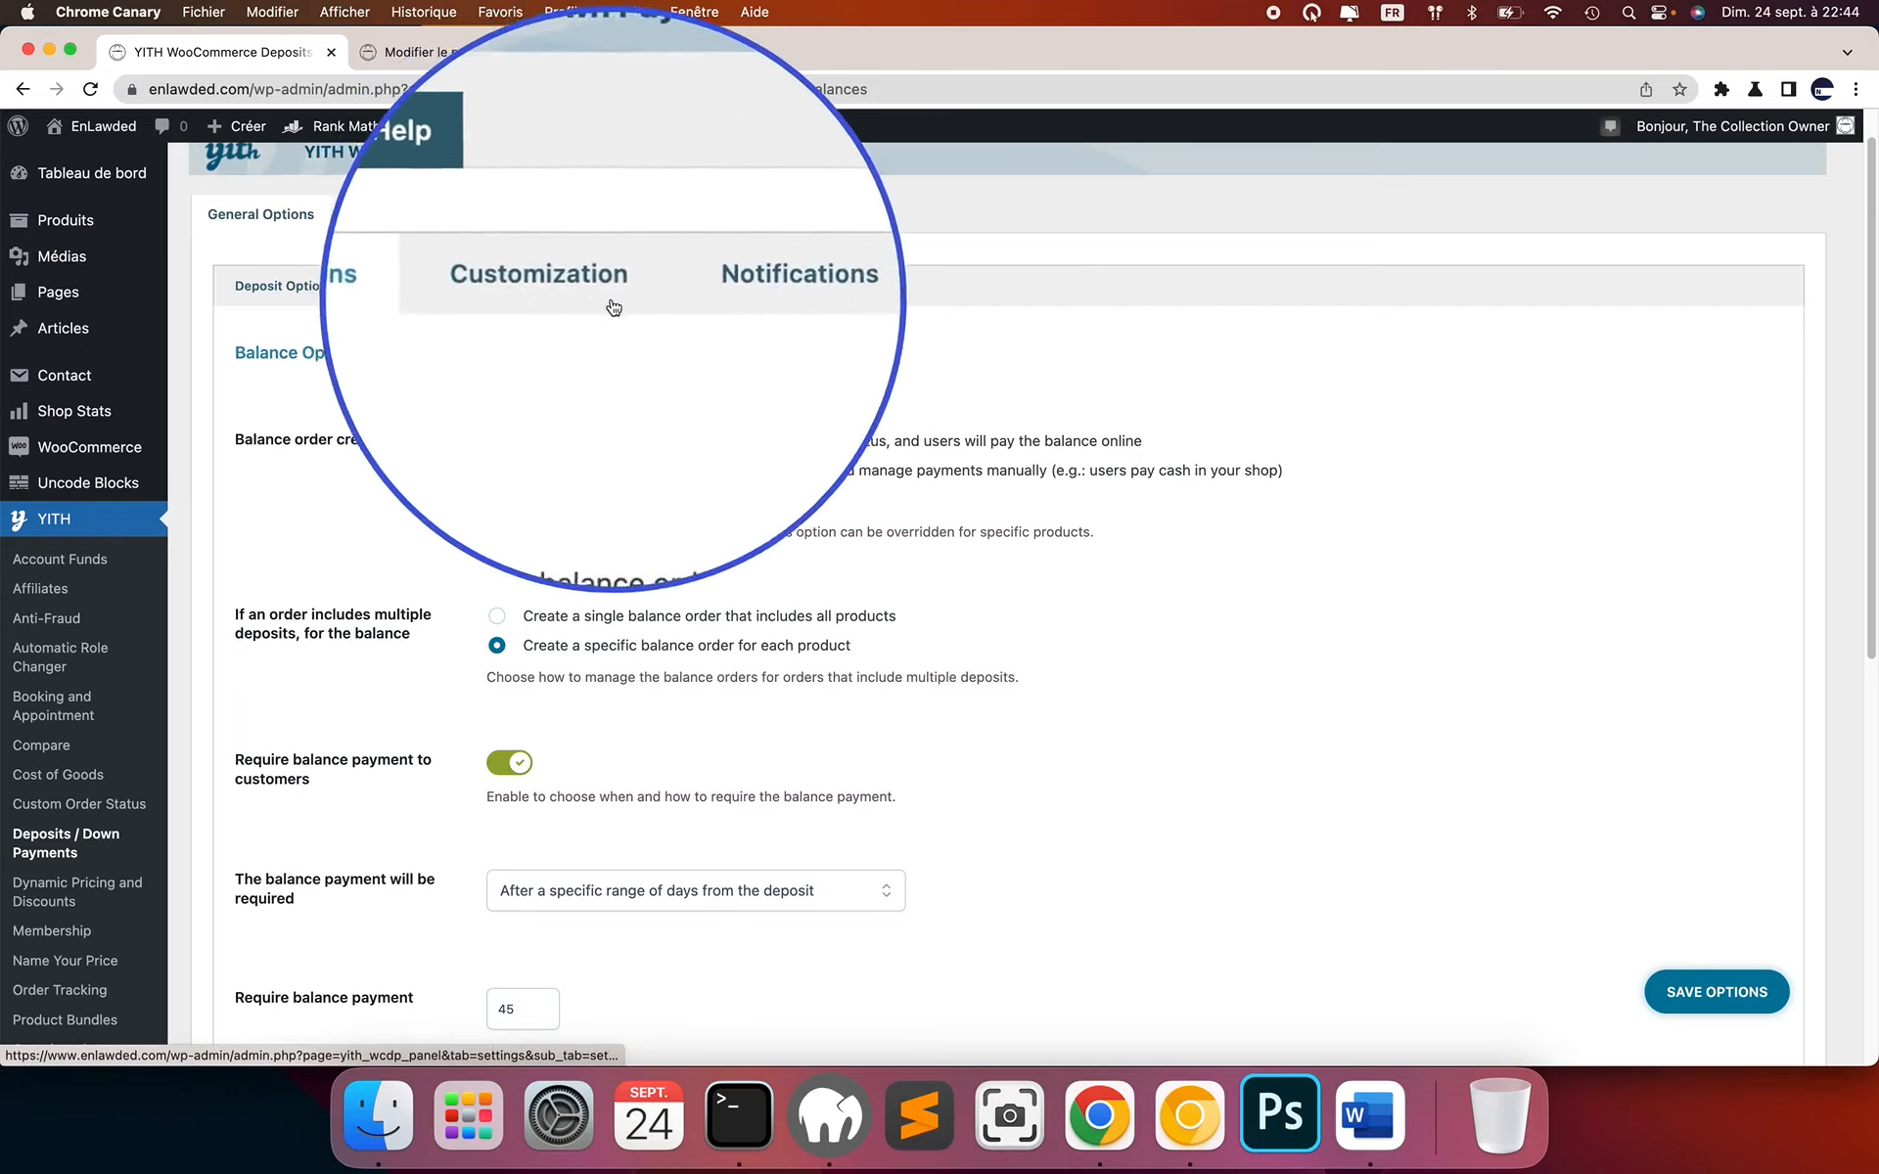
pyautogui.scroll(-5, 754, 414)
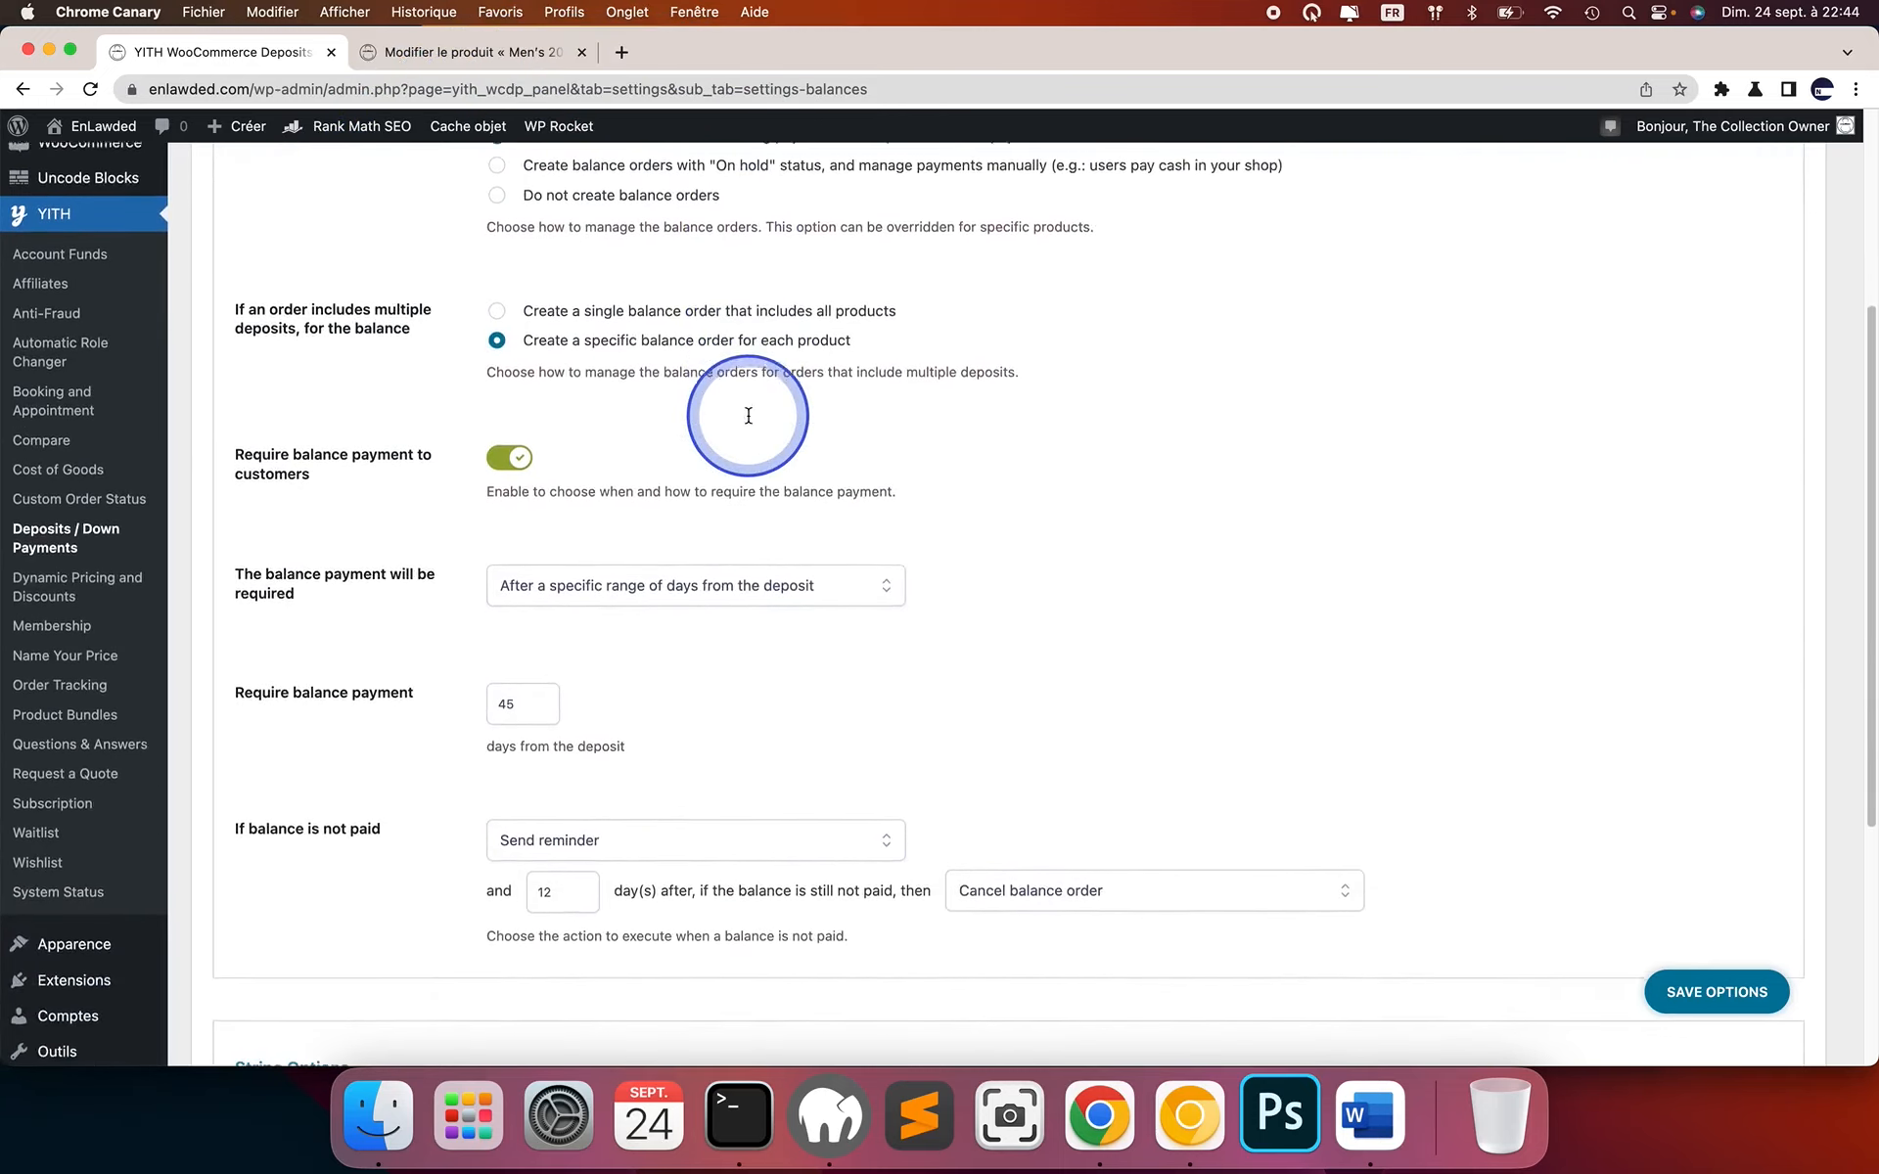
pyautogui.scroll(-5, 748, 415)
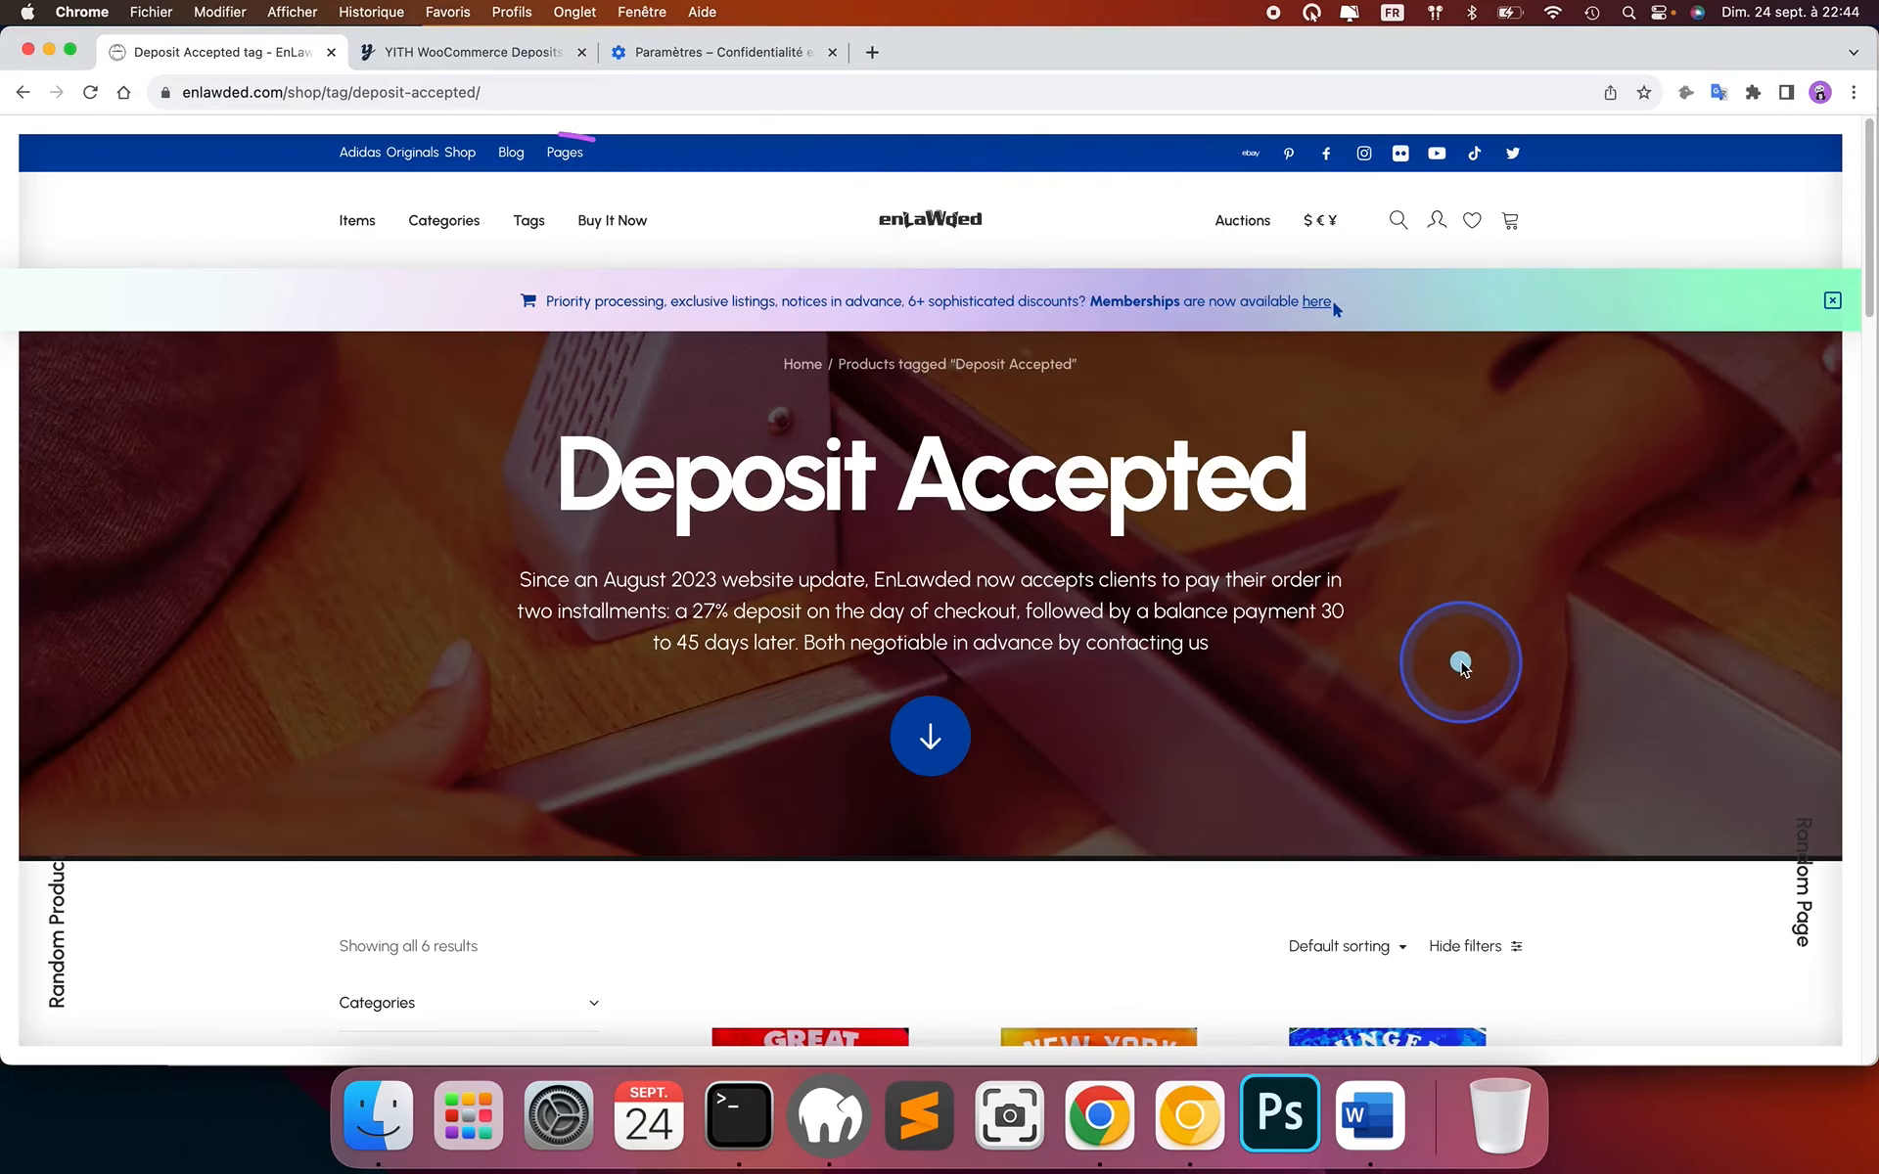
# Switch to the Chrome window and look through the products listed on the shop's Deposit Accepted tag page.
pyautogui.scroll(-5, 1507, 646)
pyautogui.scroll(4, 1527, 639)
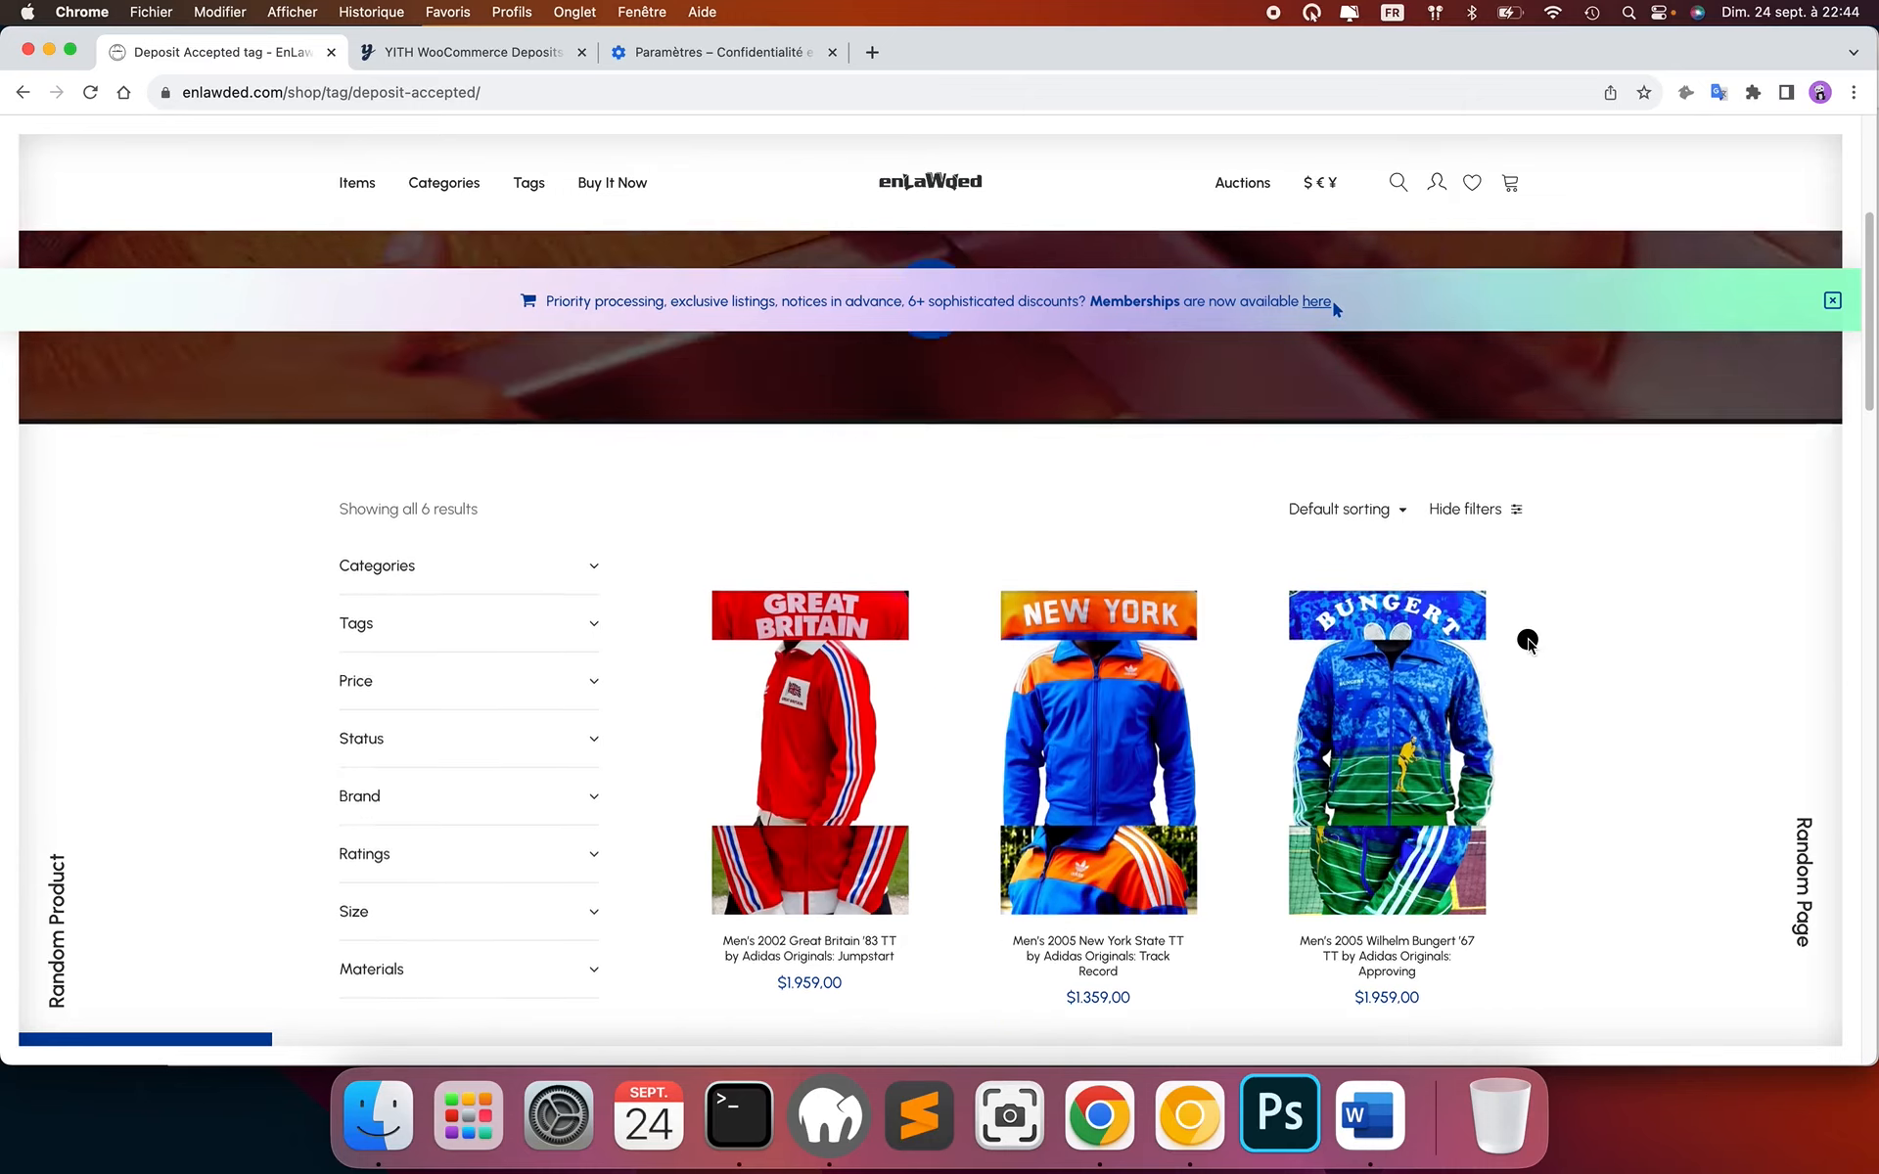
pyautogui.scroll(-5, 1529, 641)
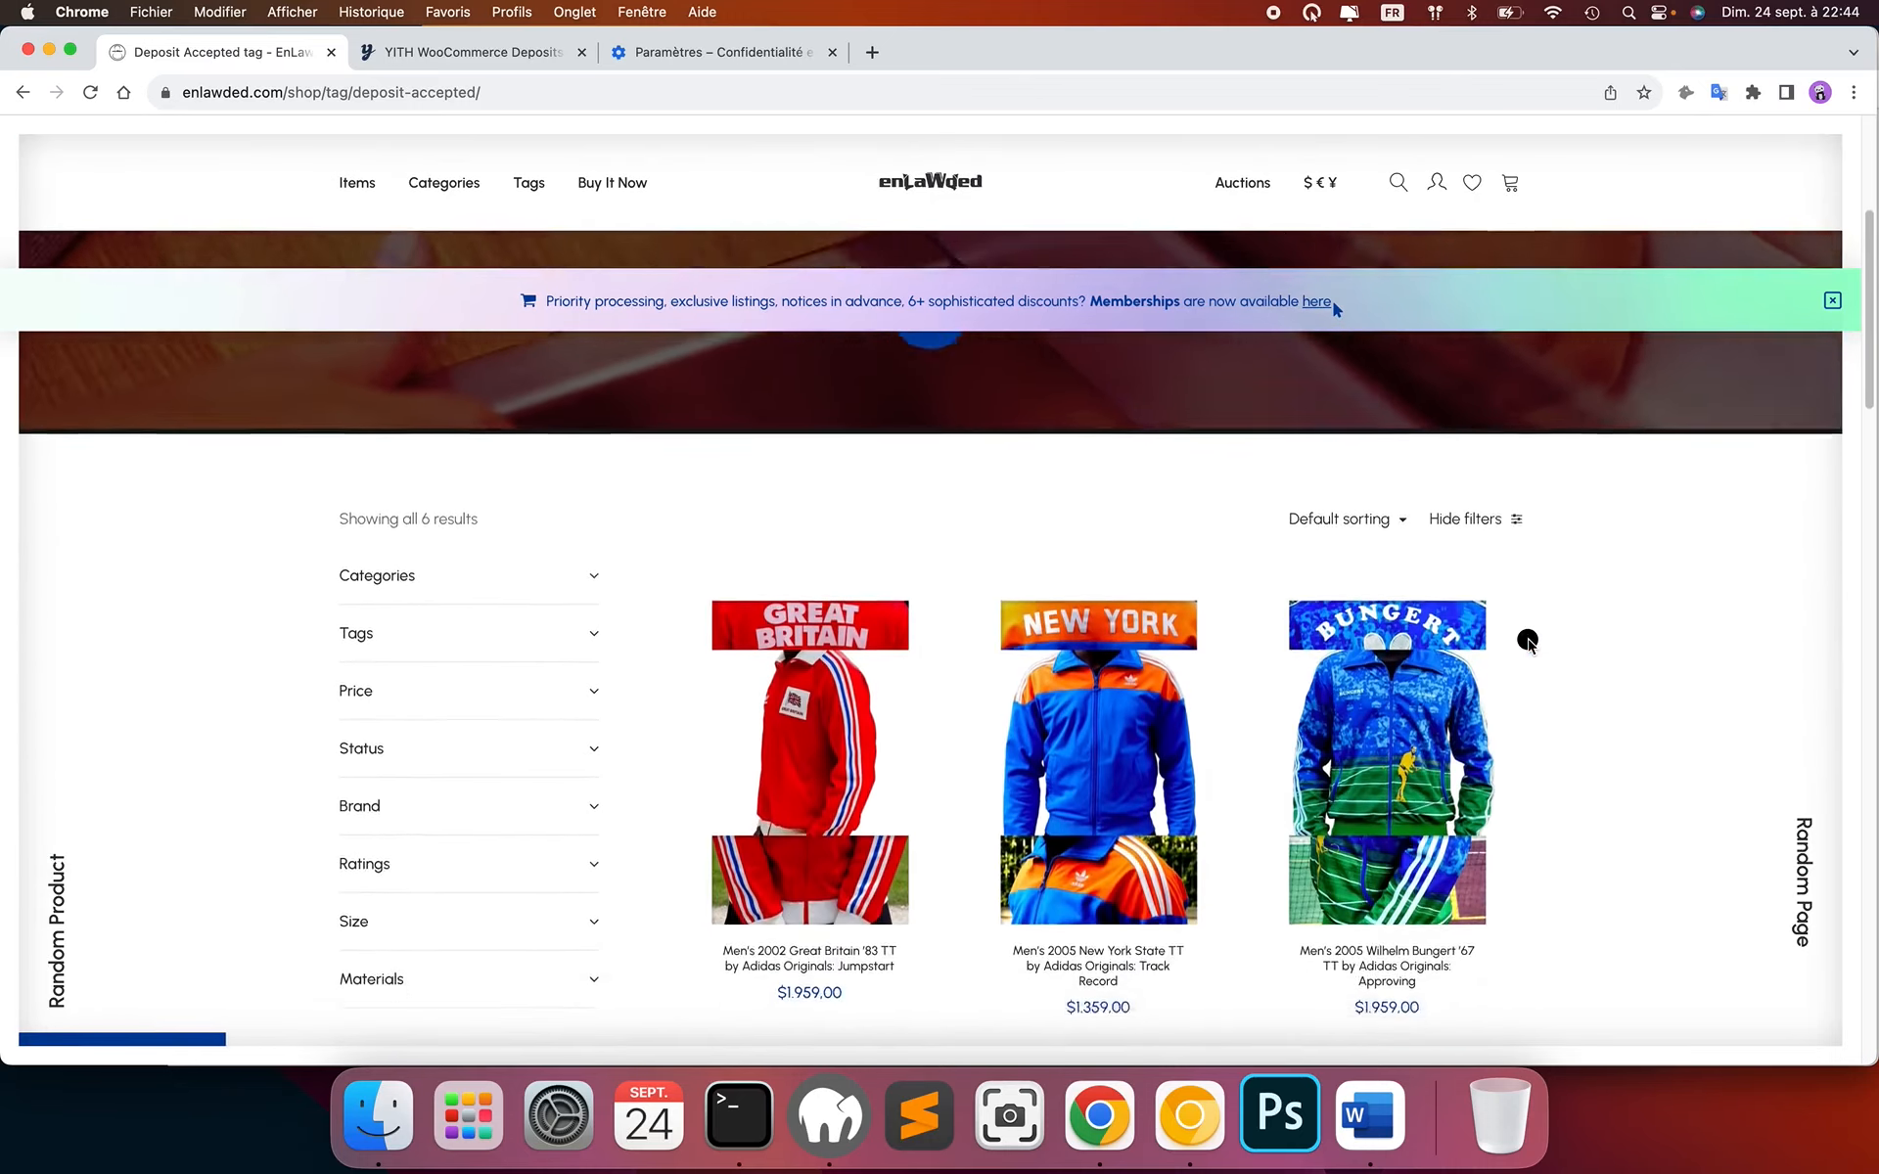
pyautogui.scroll(-3, 1674, 402)
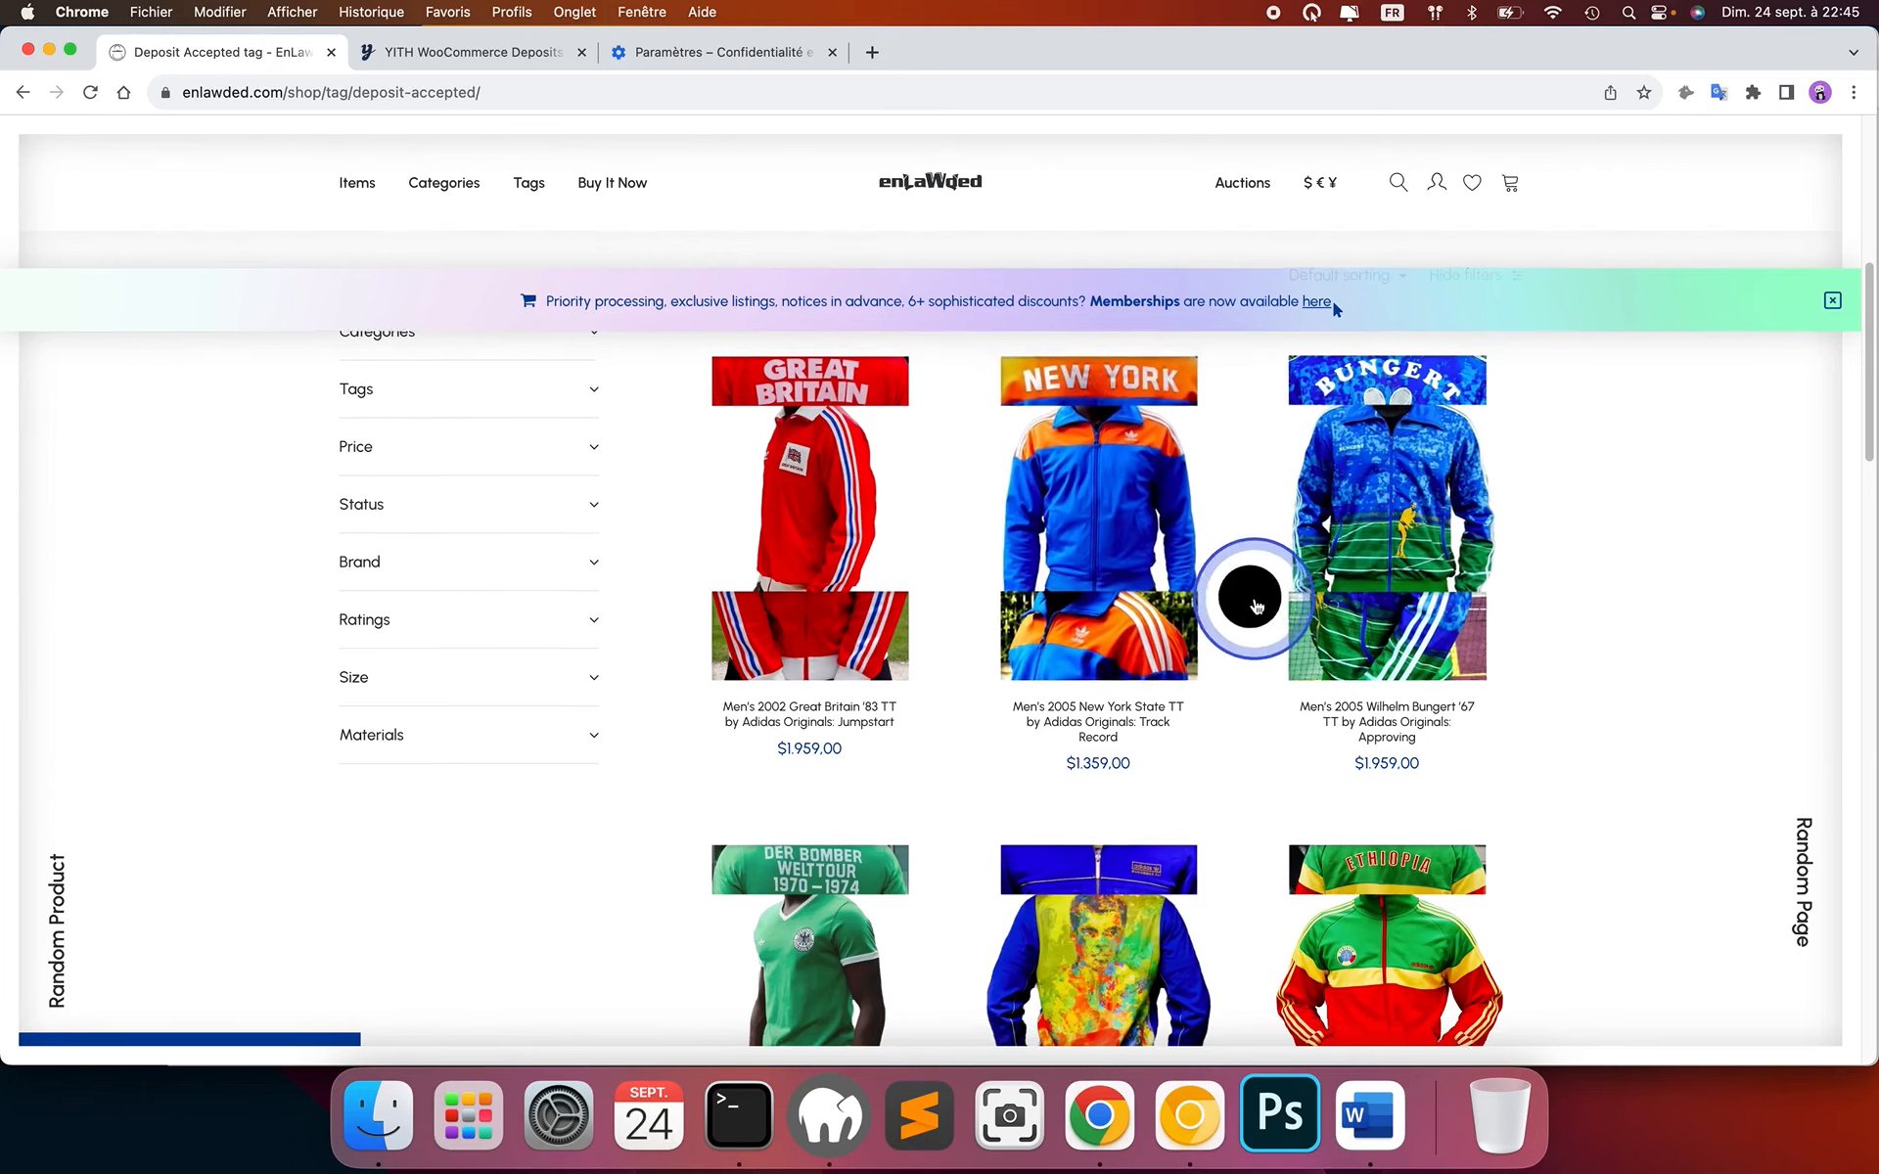
# Open the product page of the Men's 2008 Ethiopia Track Top from the Deposit Accepted listing.
pyautogui.scroll(-2, 1241, 591)
pyautogui.scroll(-2, 1370, 793)
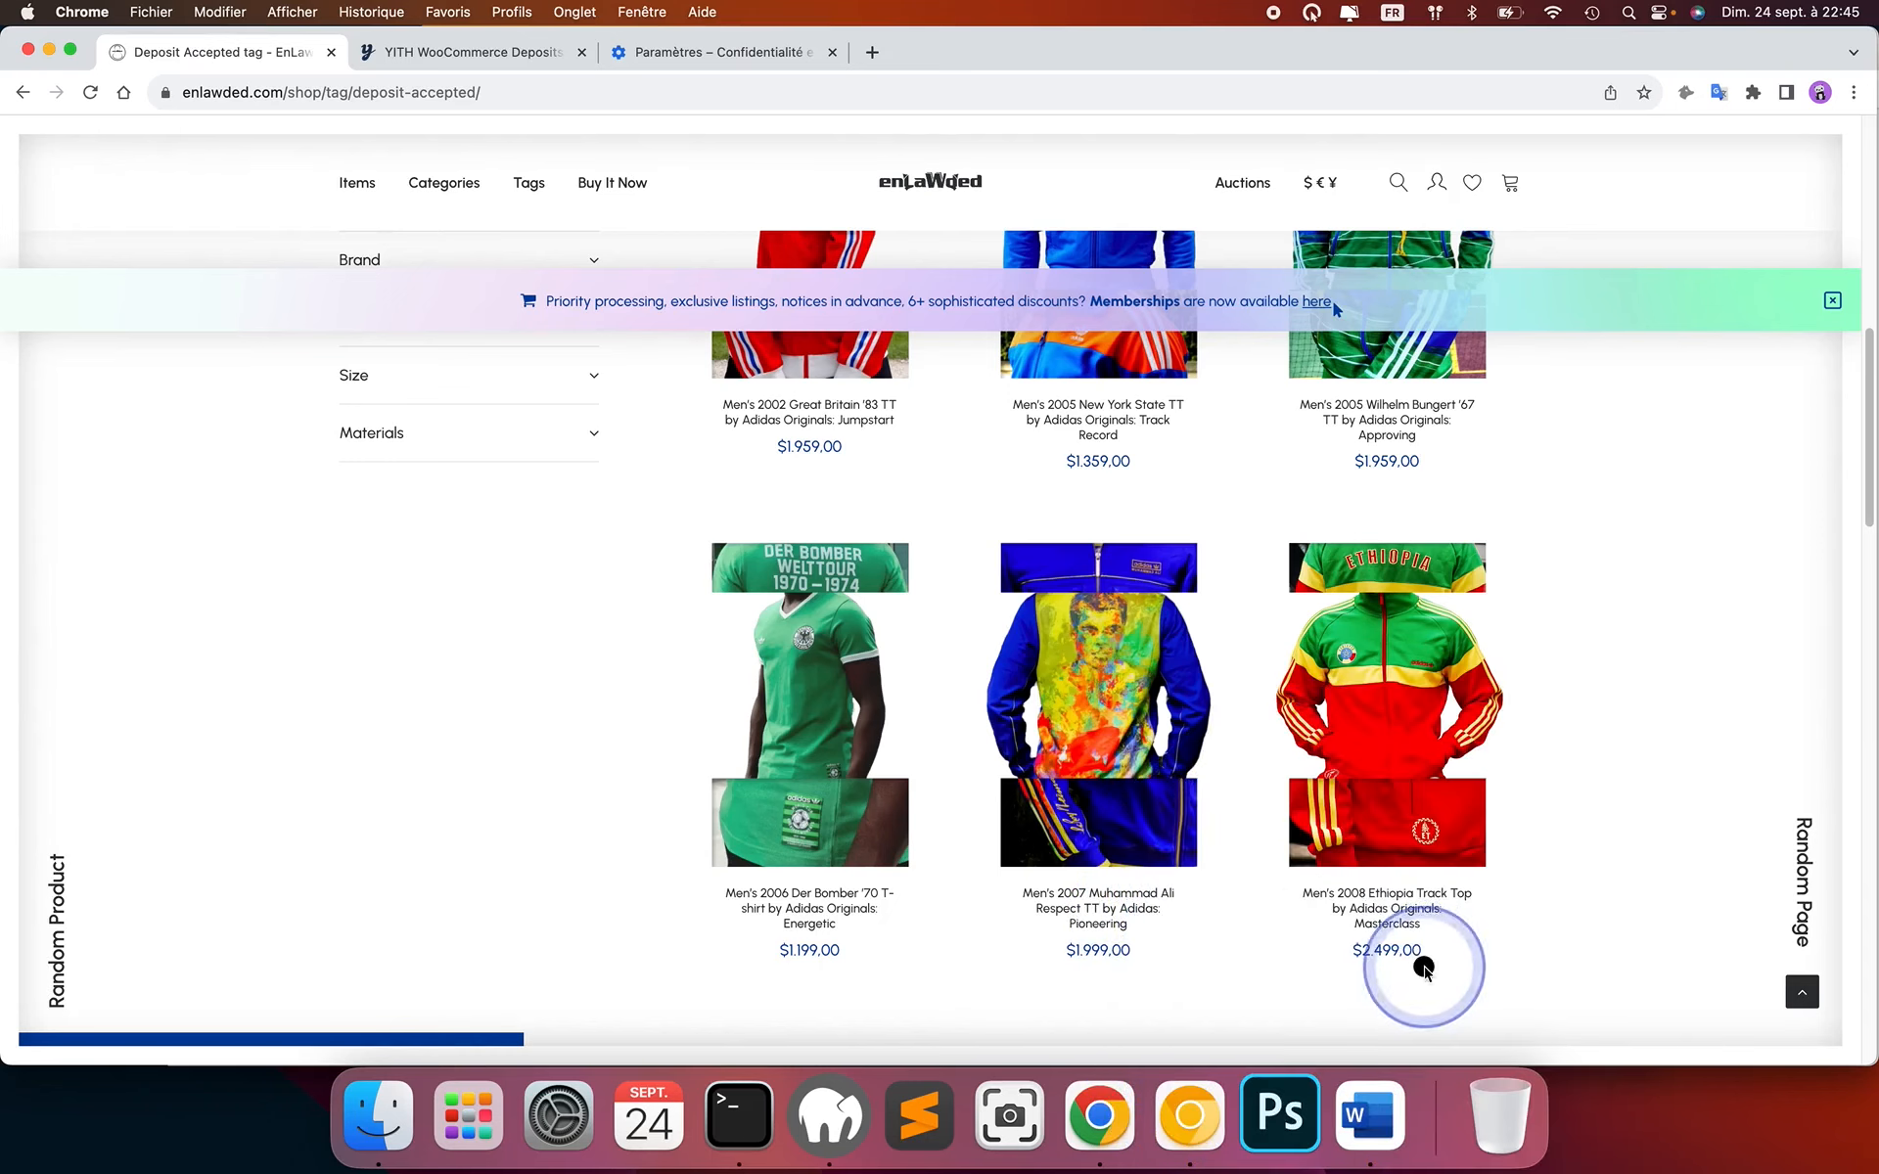
pyautogui.click(1430, 881)
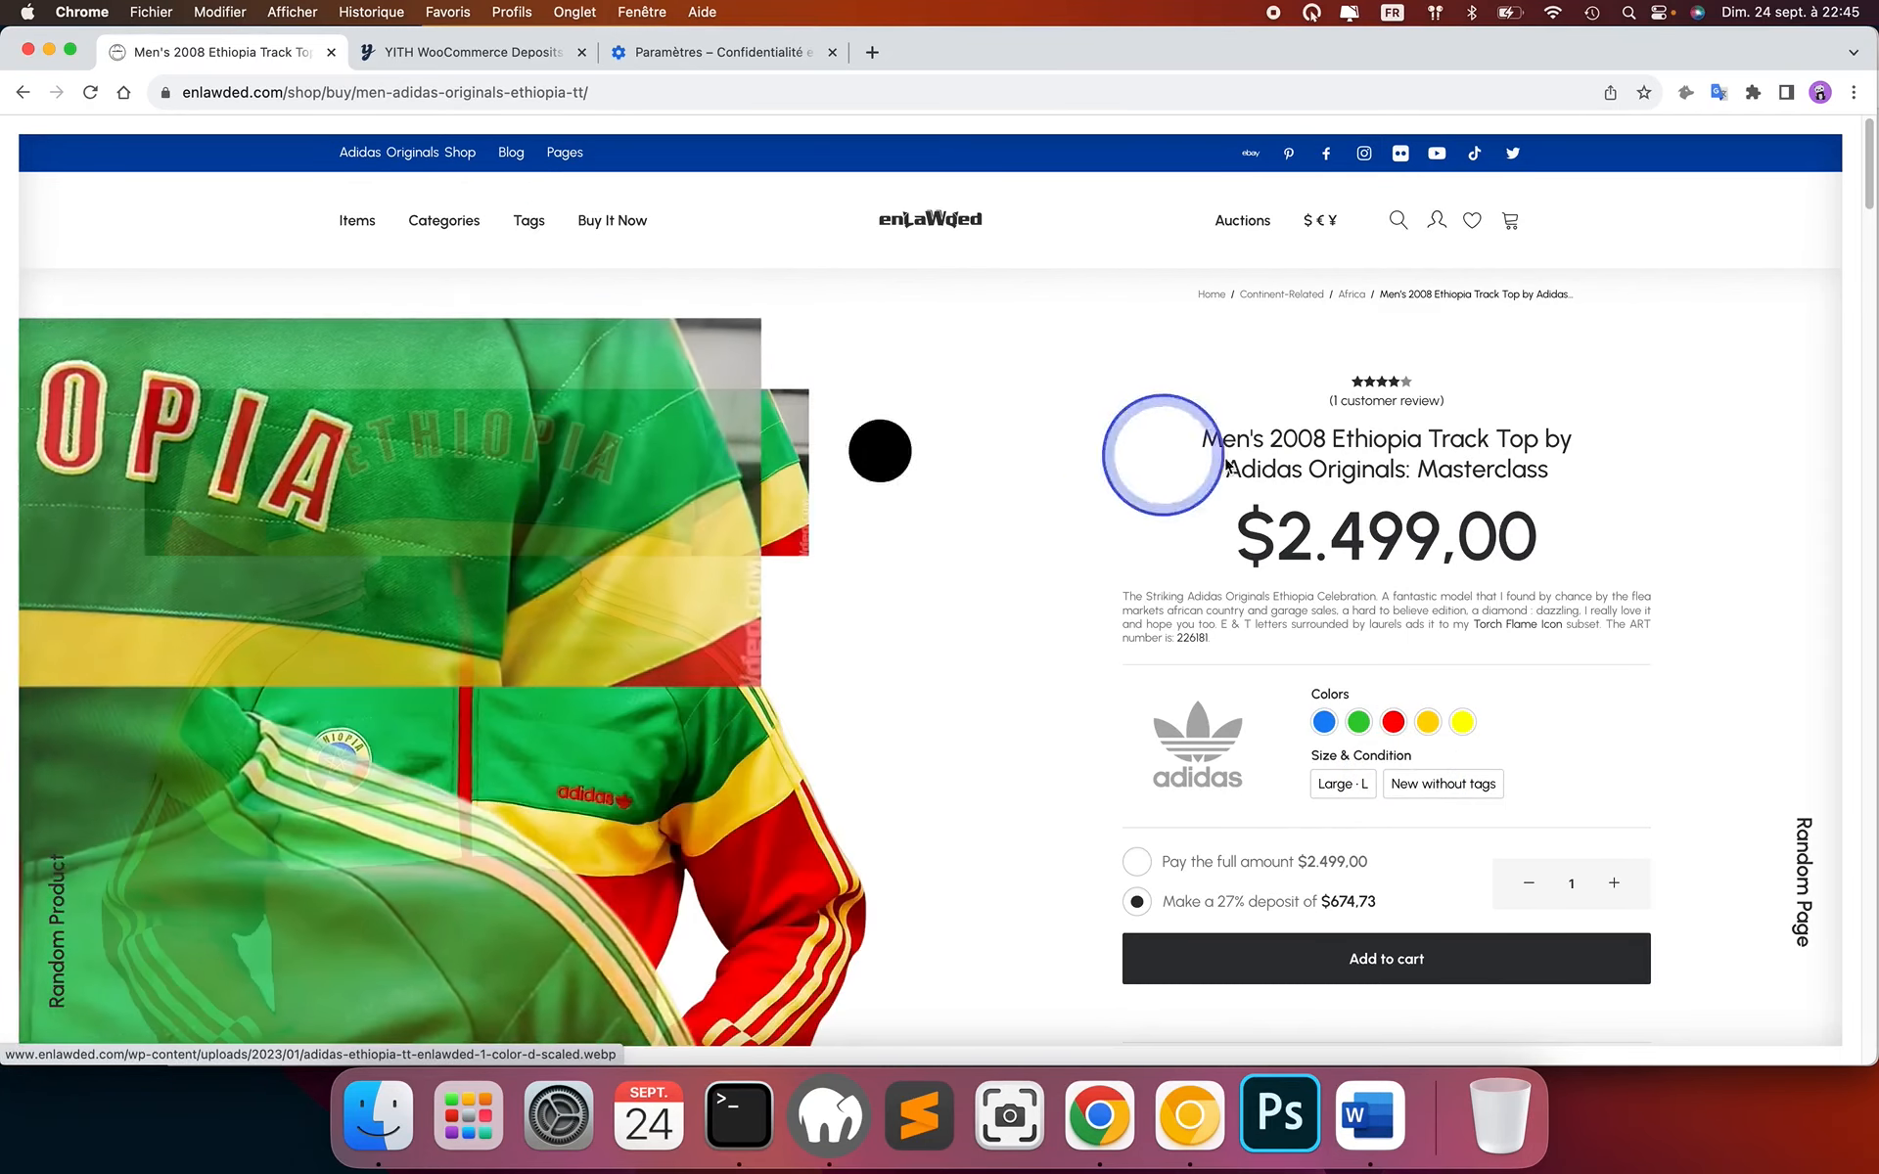
# Dismiss the memberships banner, then add the track top to the cart with the 27% deposit option and view the cart.
pyautogui.scroll(-1, 1259, 546)
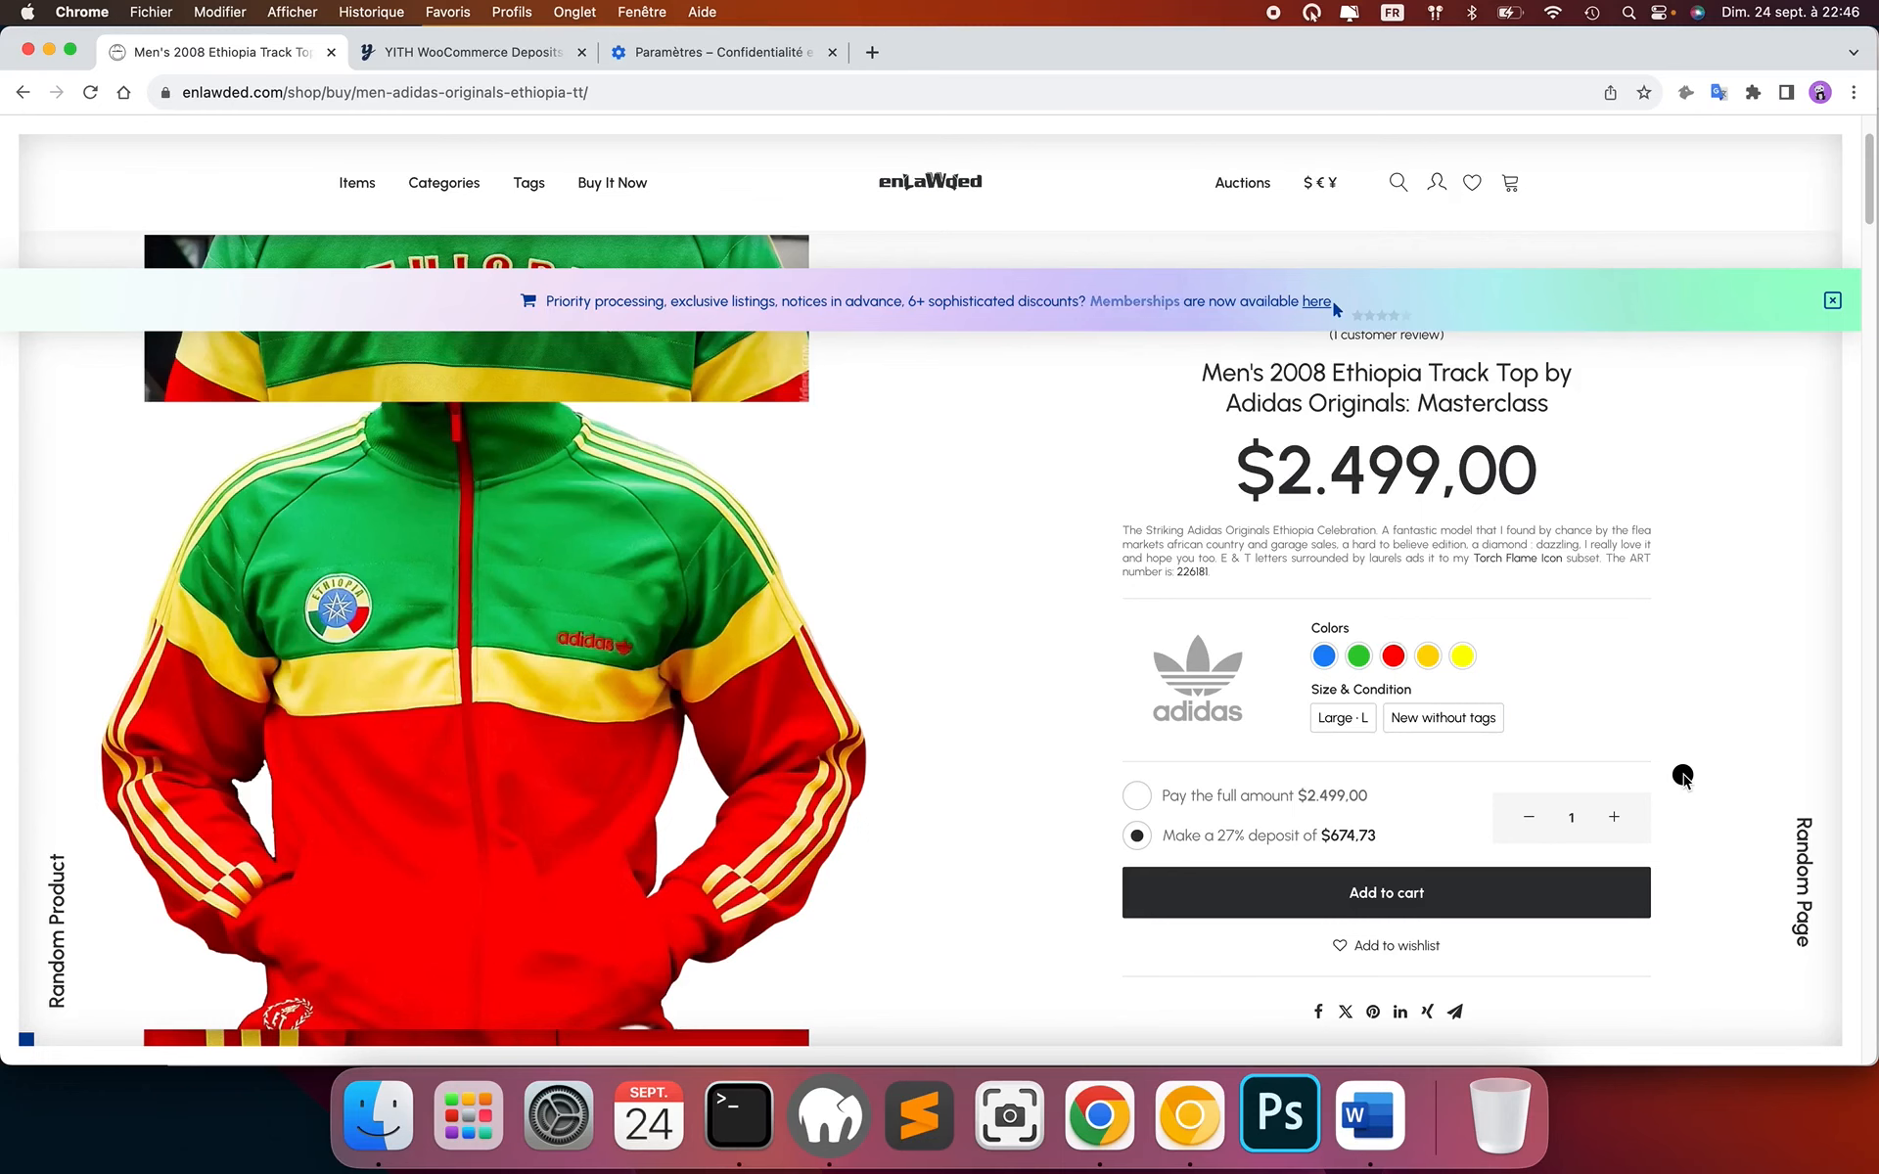
pyautogui.click(1832, 302)
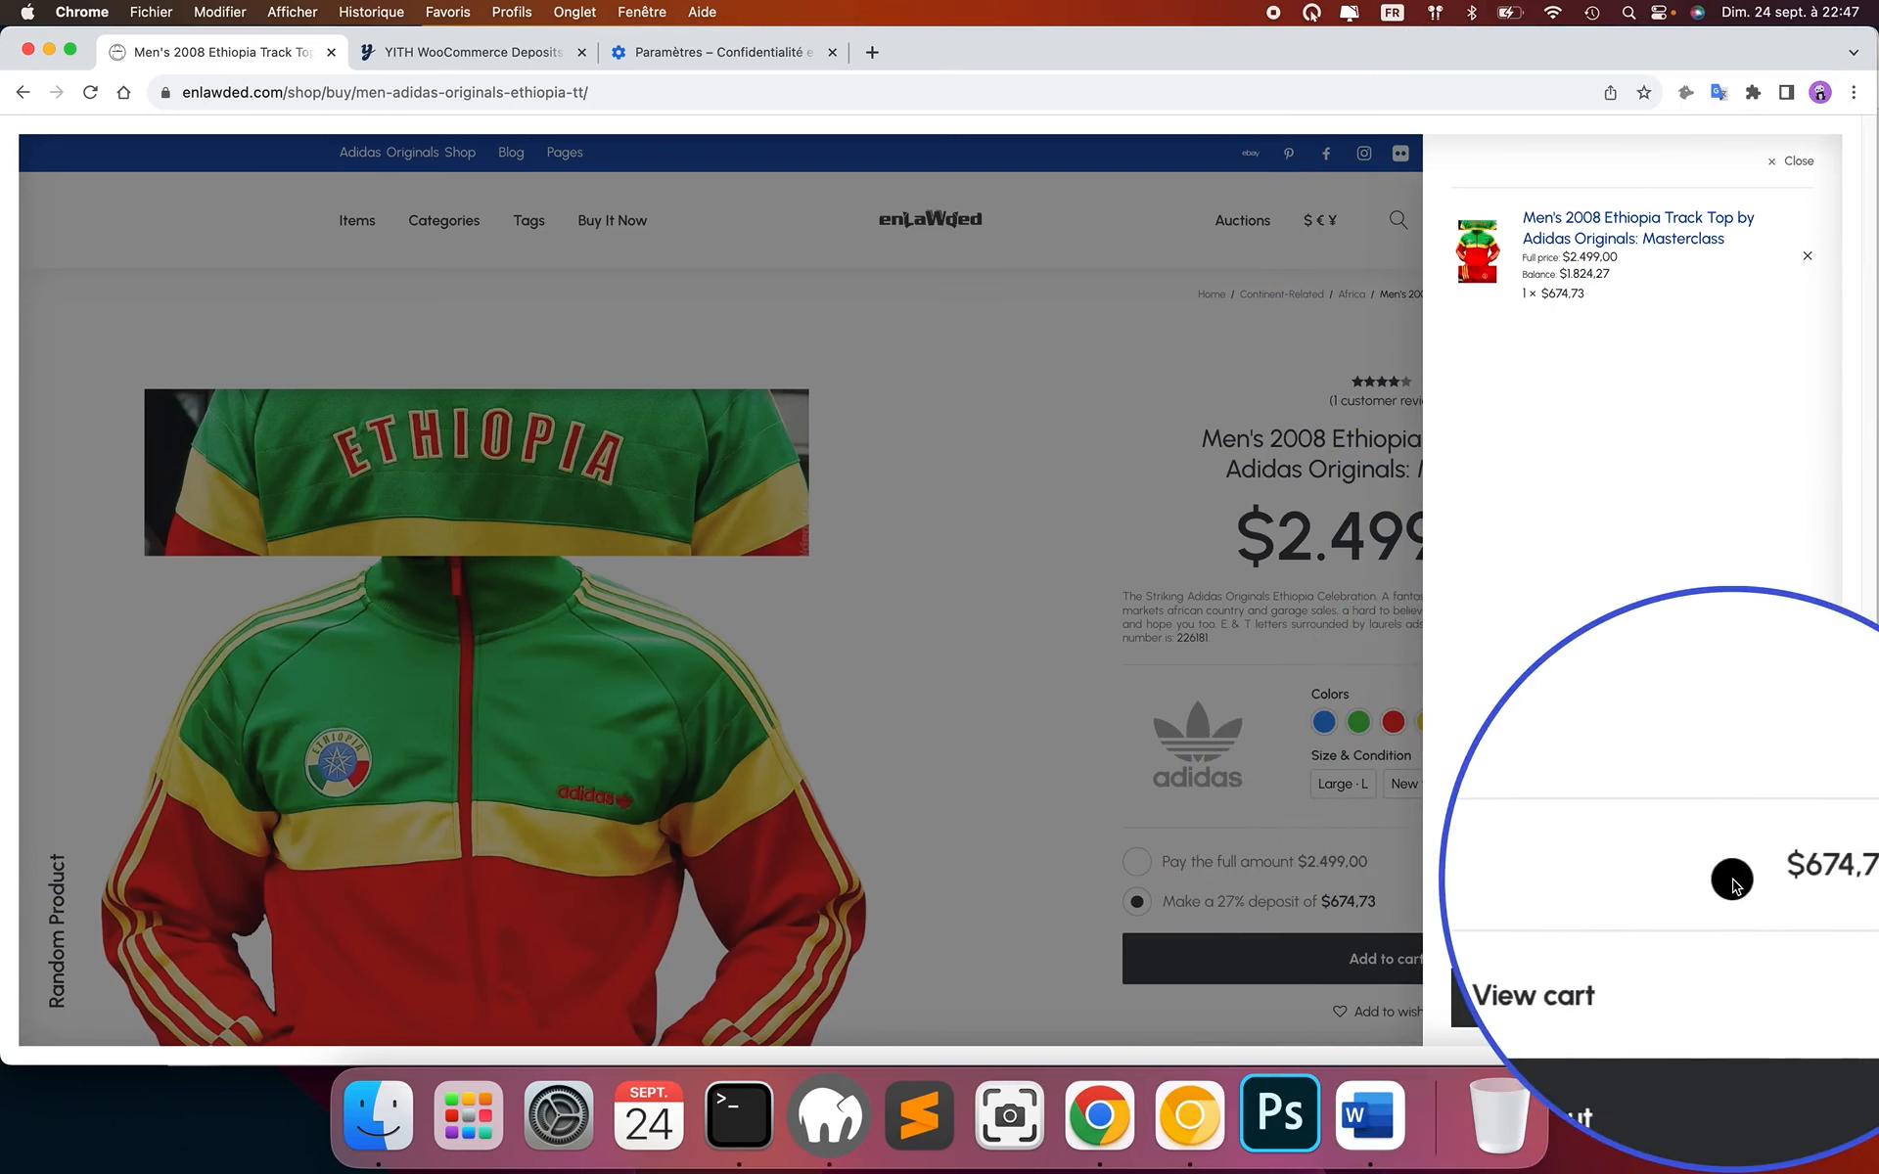
pyautogui.click(1624, 937)
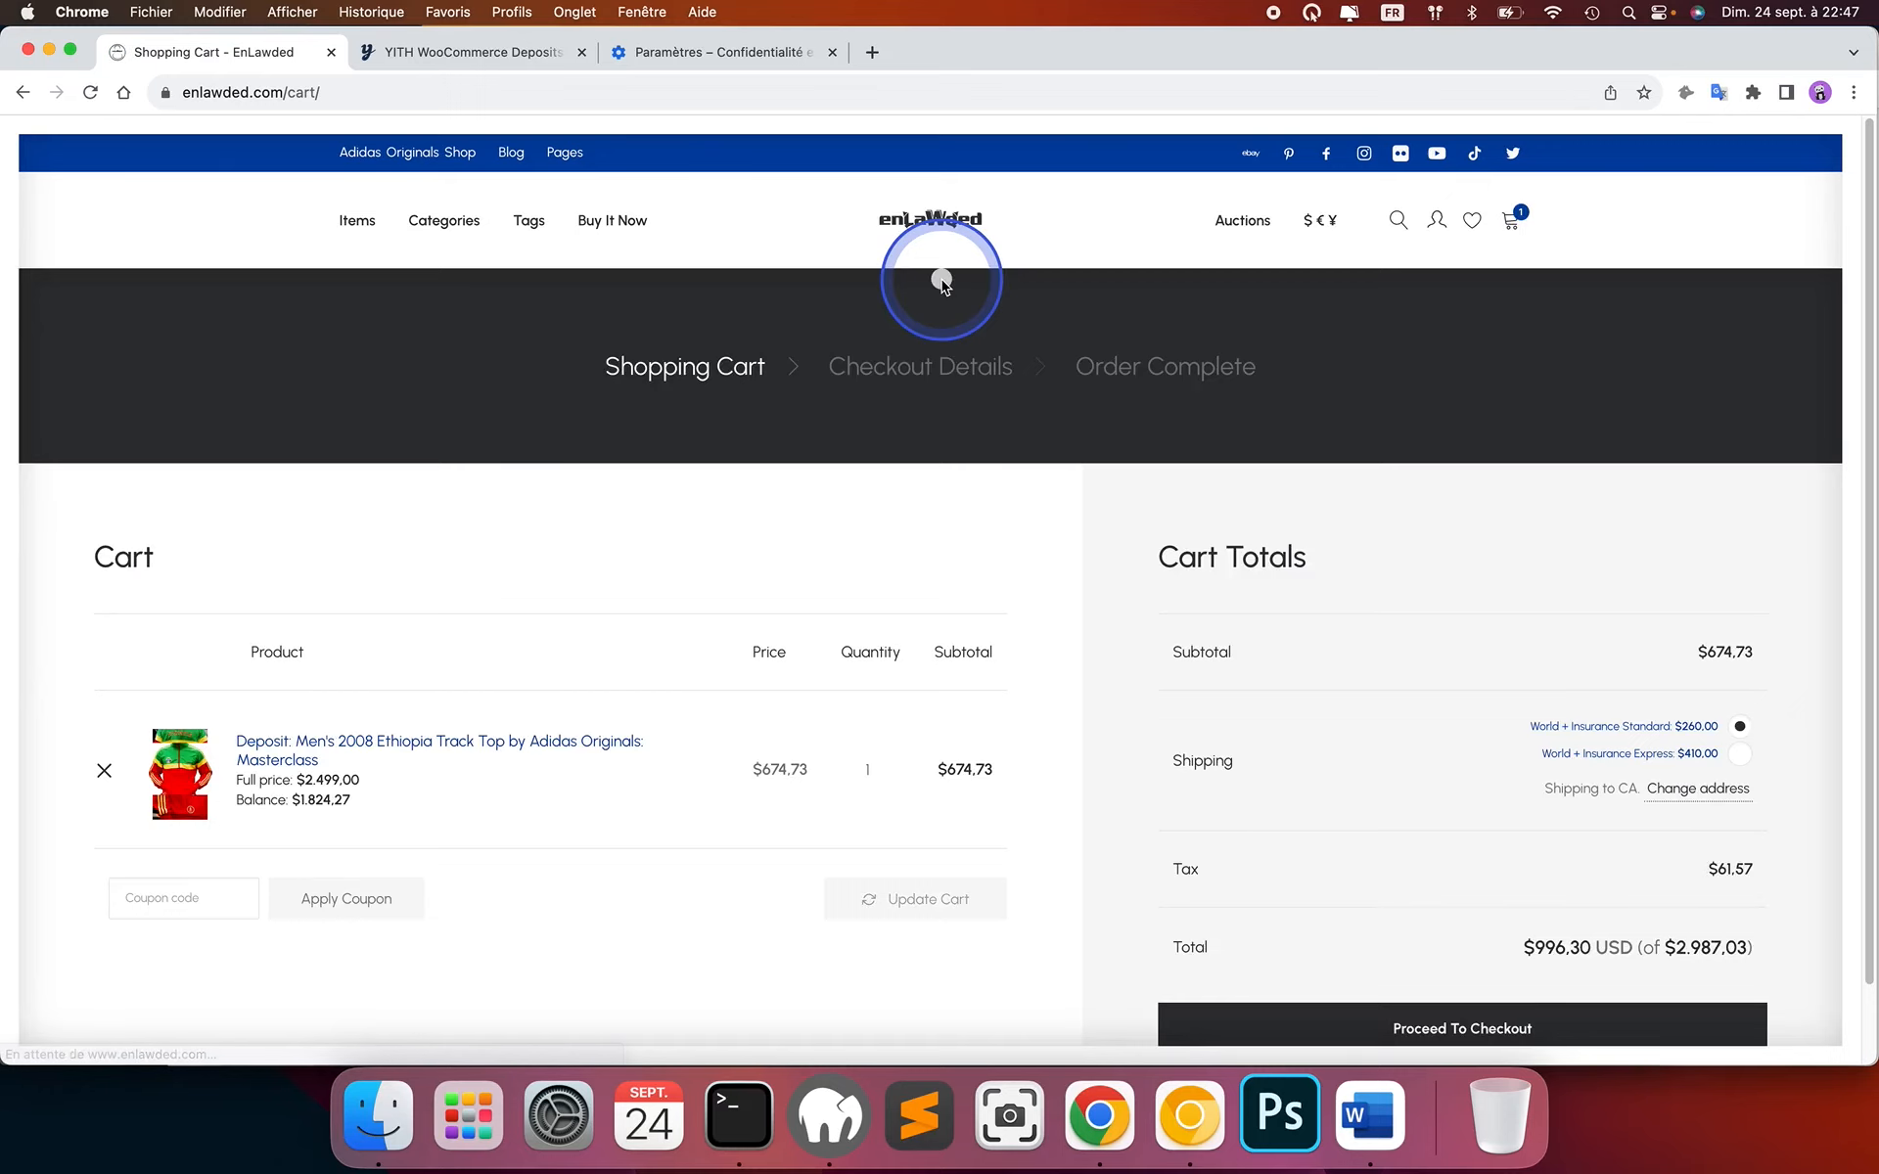
# Review the deposit item and totals in the shopping cart, and proceed to checkout.
pyautogui.scroll(-1, 942, 281)
pyautogui.scroll(-1, 941, 281)
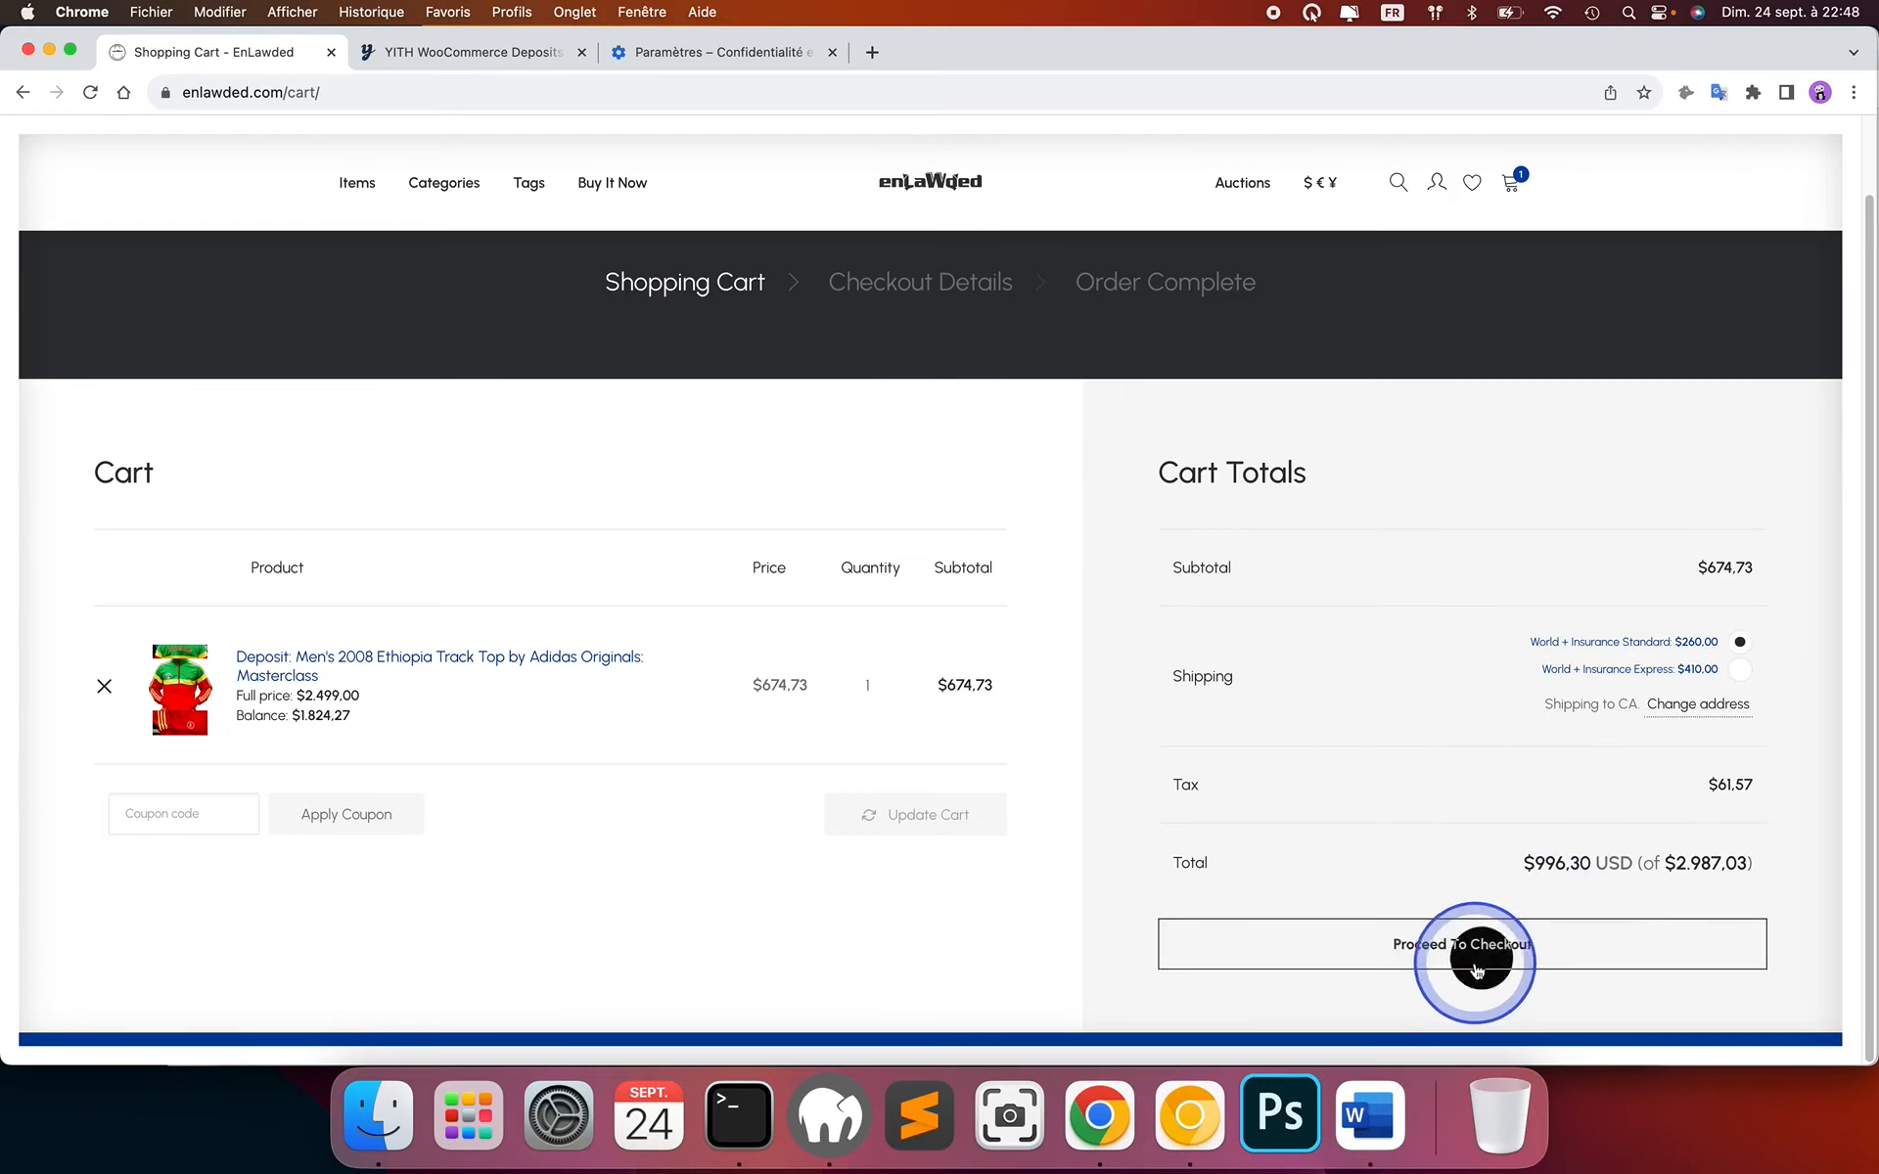
pyautogui.click(1525, 943)
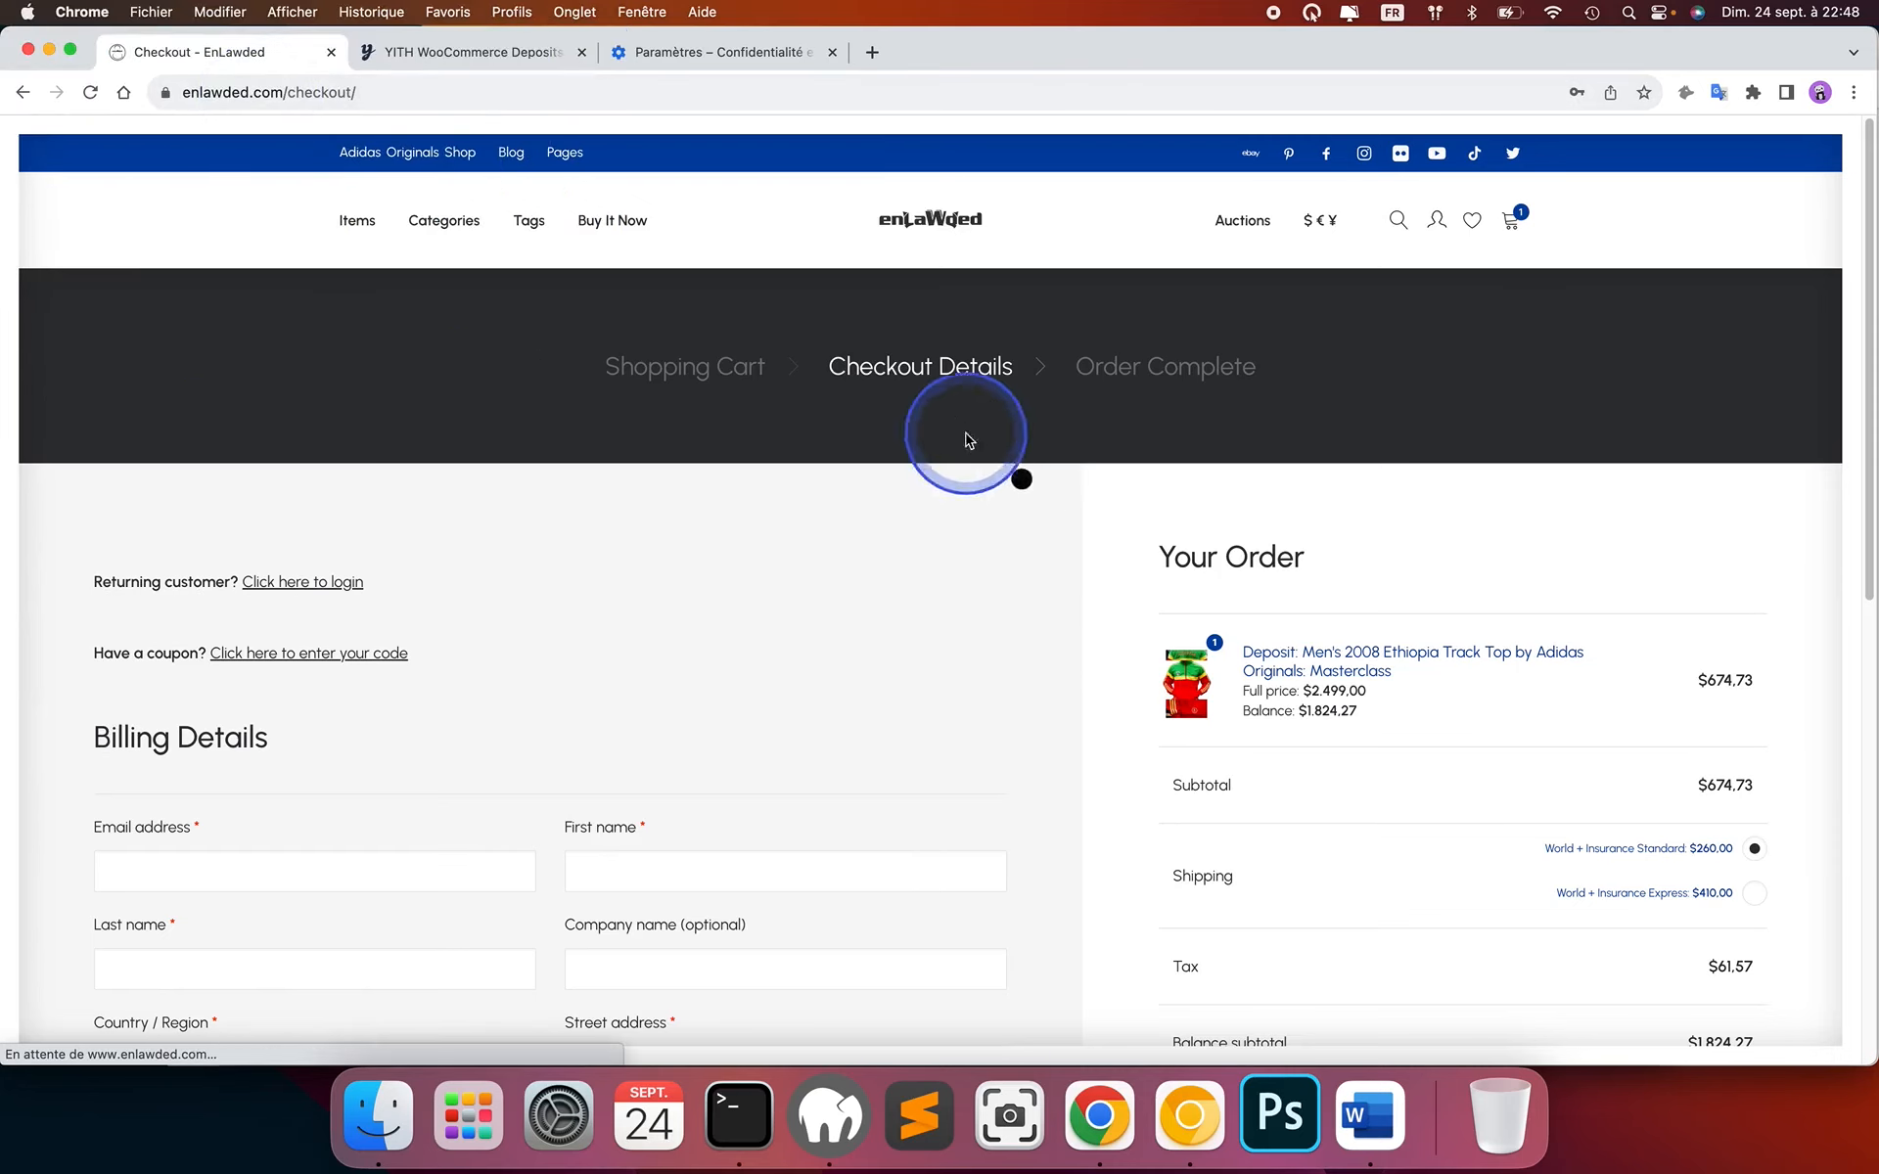
# Examine the checkout's billing form, the deposit and balance amounts in the order summary, and the available payment methods.
pyautogui.click(924, 391)
pyautogui.scroll(-2, 1042, 661)
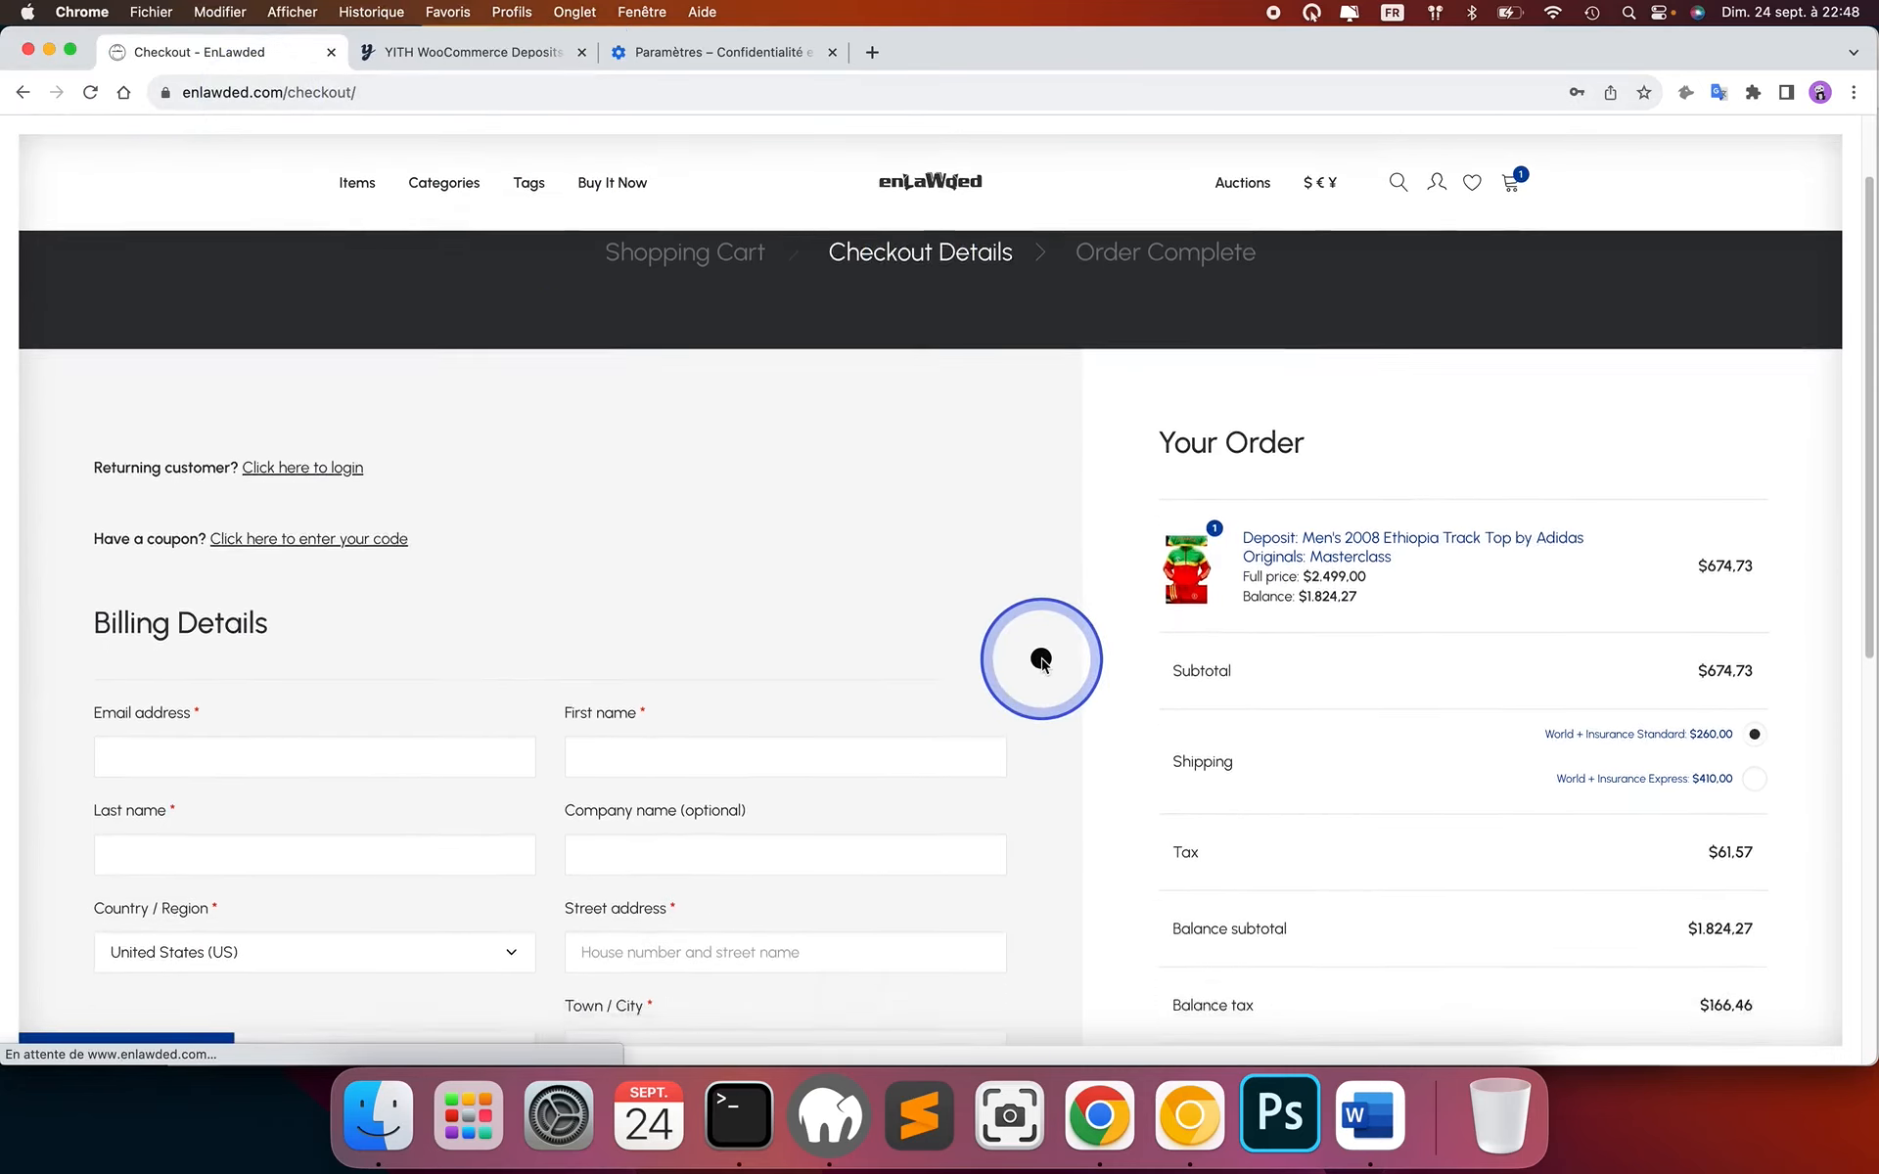
pyautogui.scroll(-3, 411, 642)
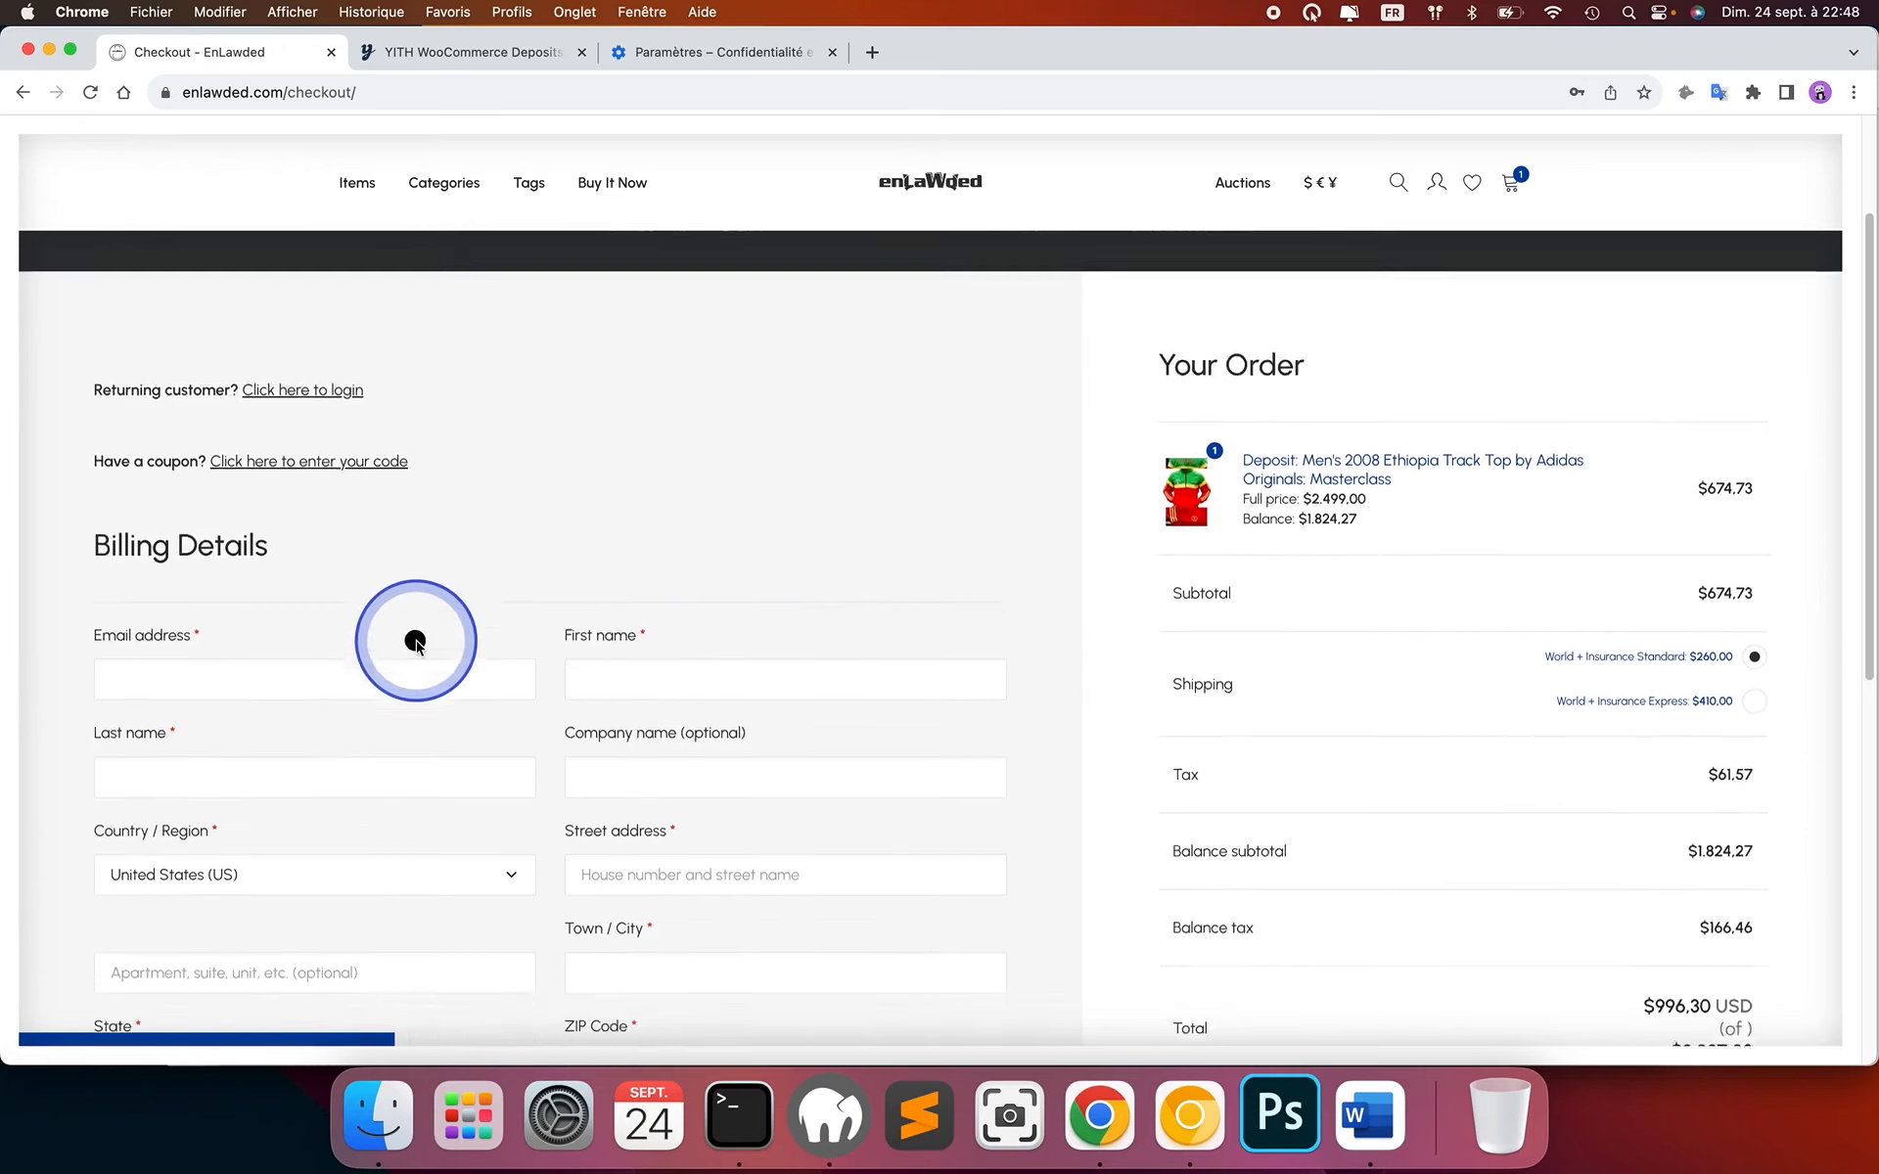
pyautogui.click(901, 580)
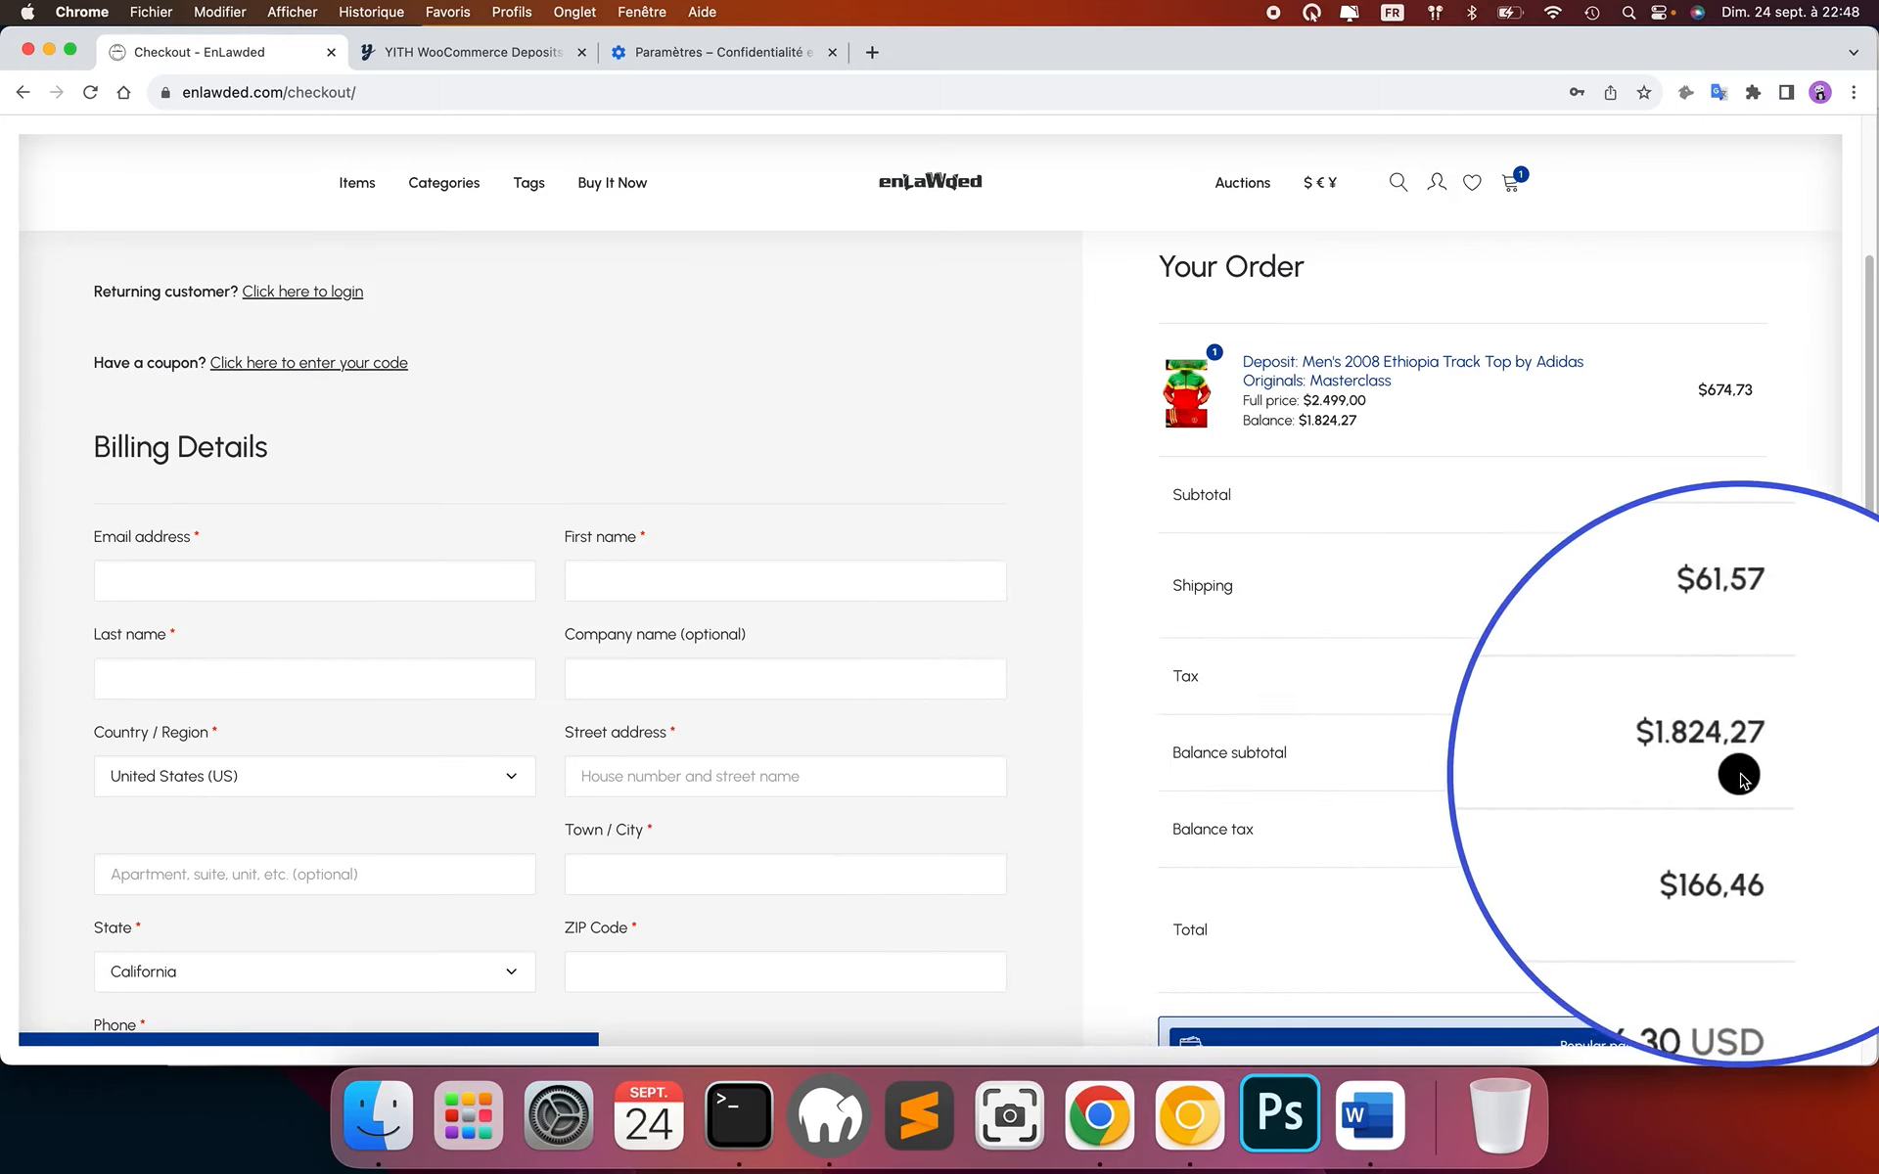
pyautogui.scroll(-2, 1493, 821)
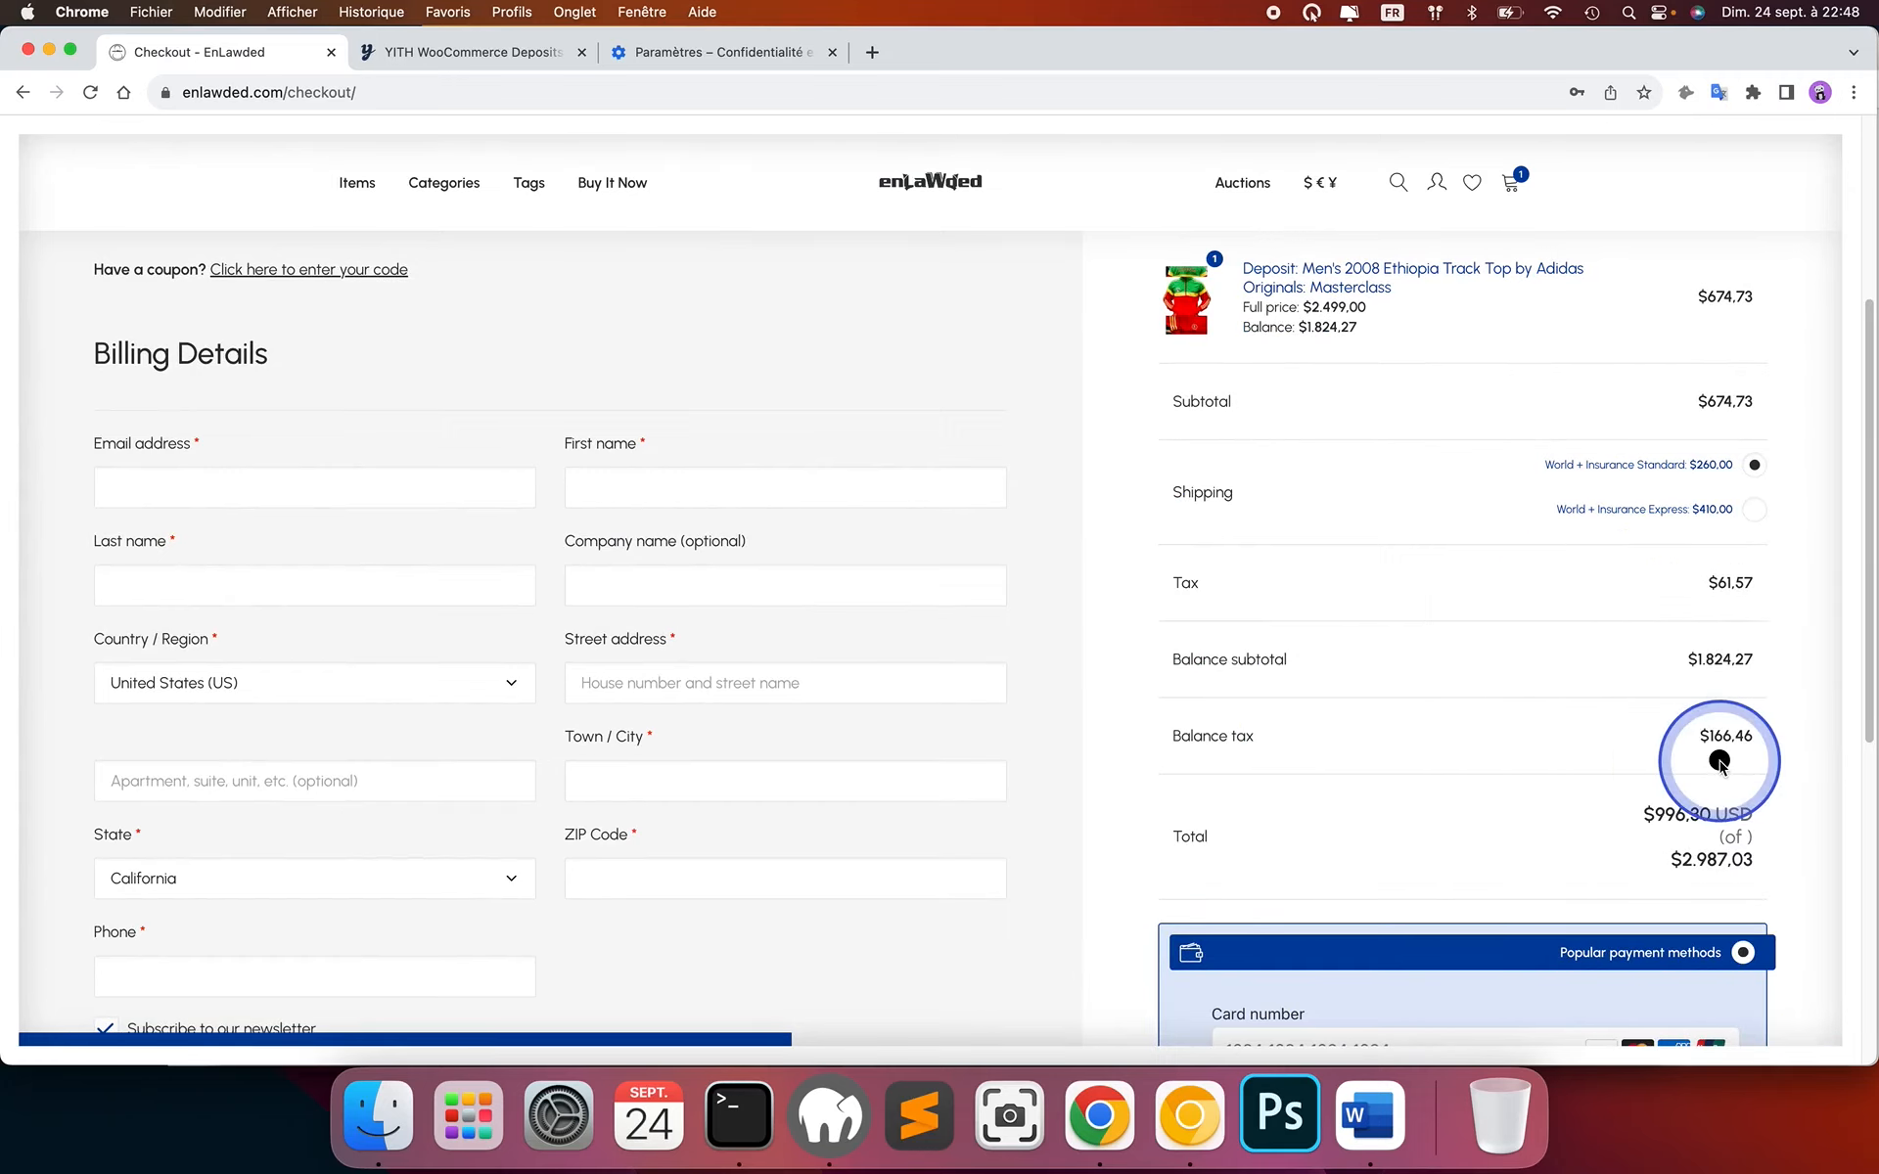
pyautogui.scroll(-4, 1720, 763)
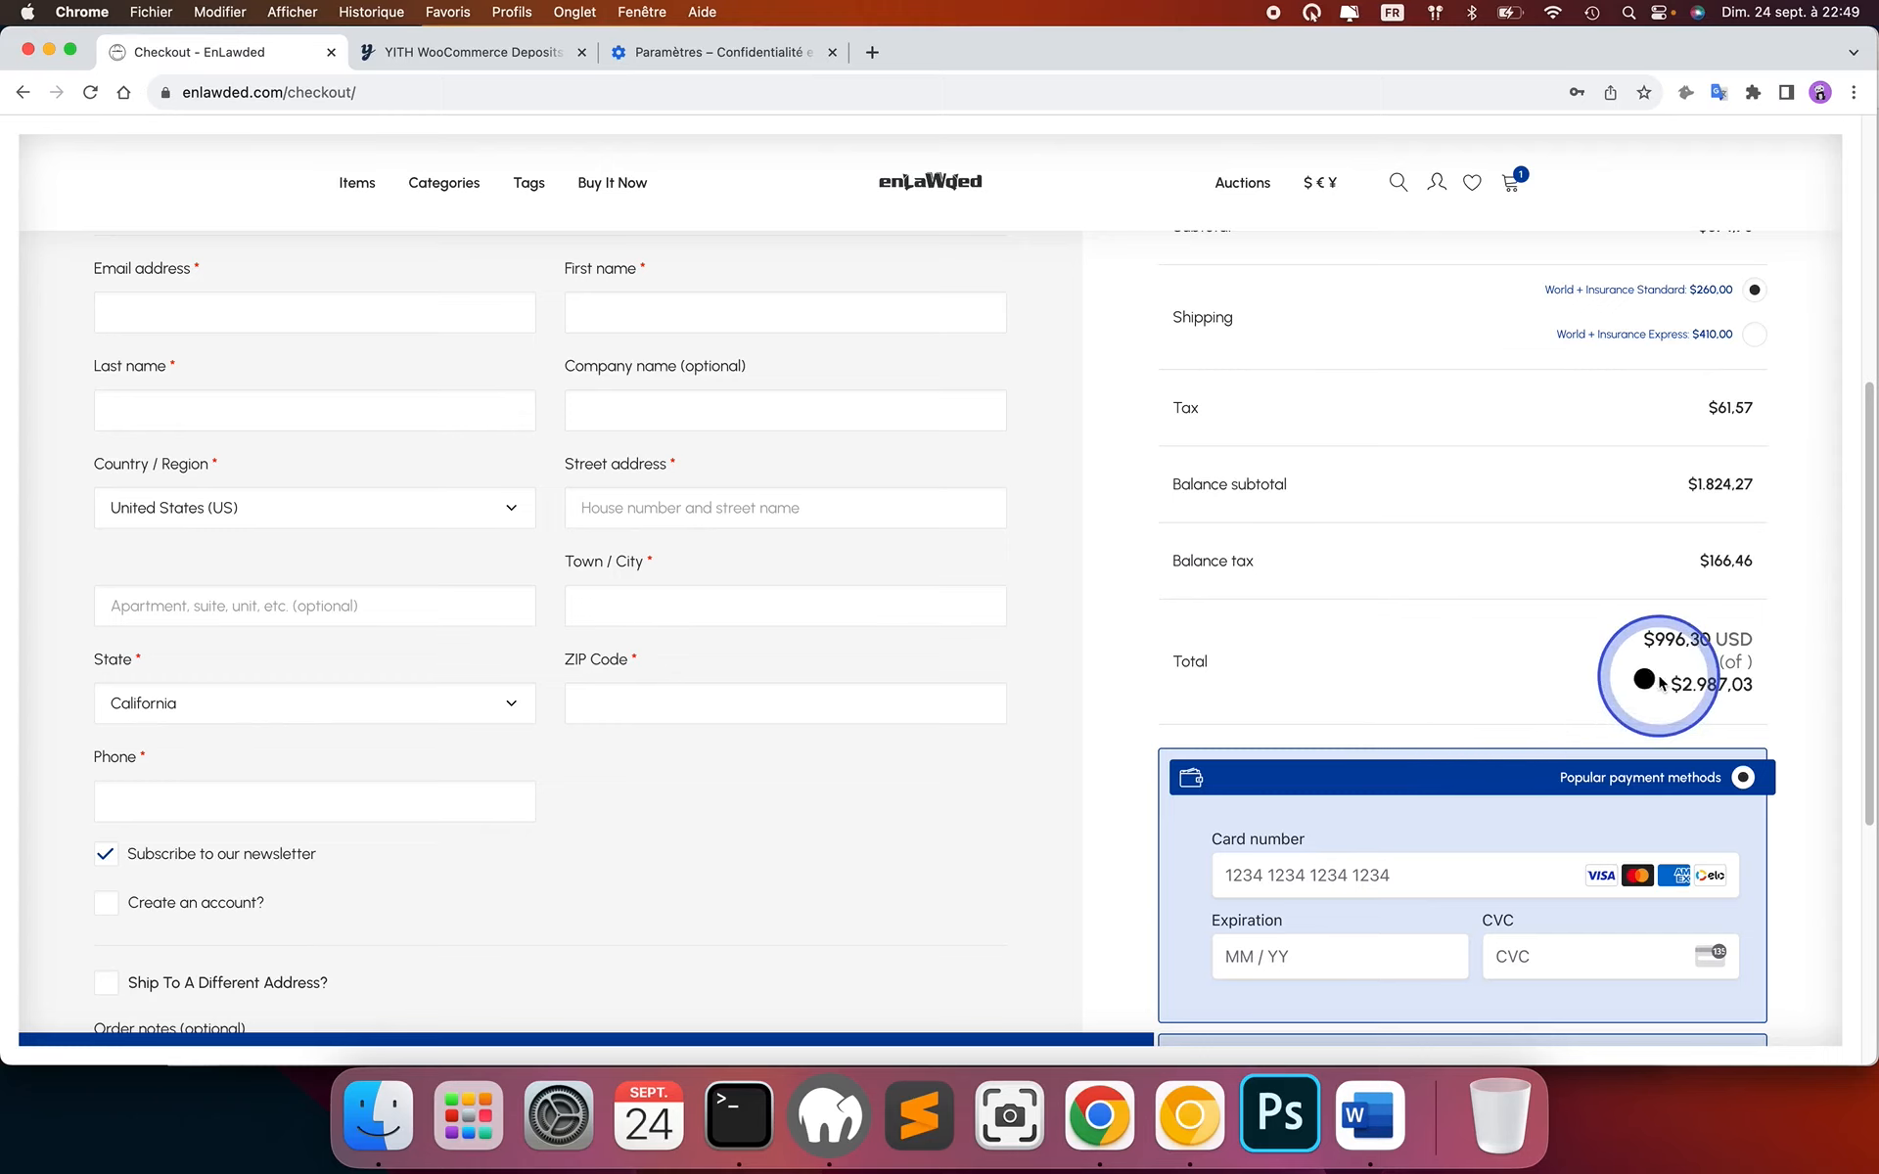
pyautogui.scroll(-4, 1648, 675)
pyautogui.scroll(-2, 1384, 737)
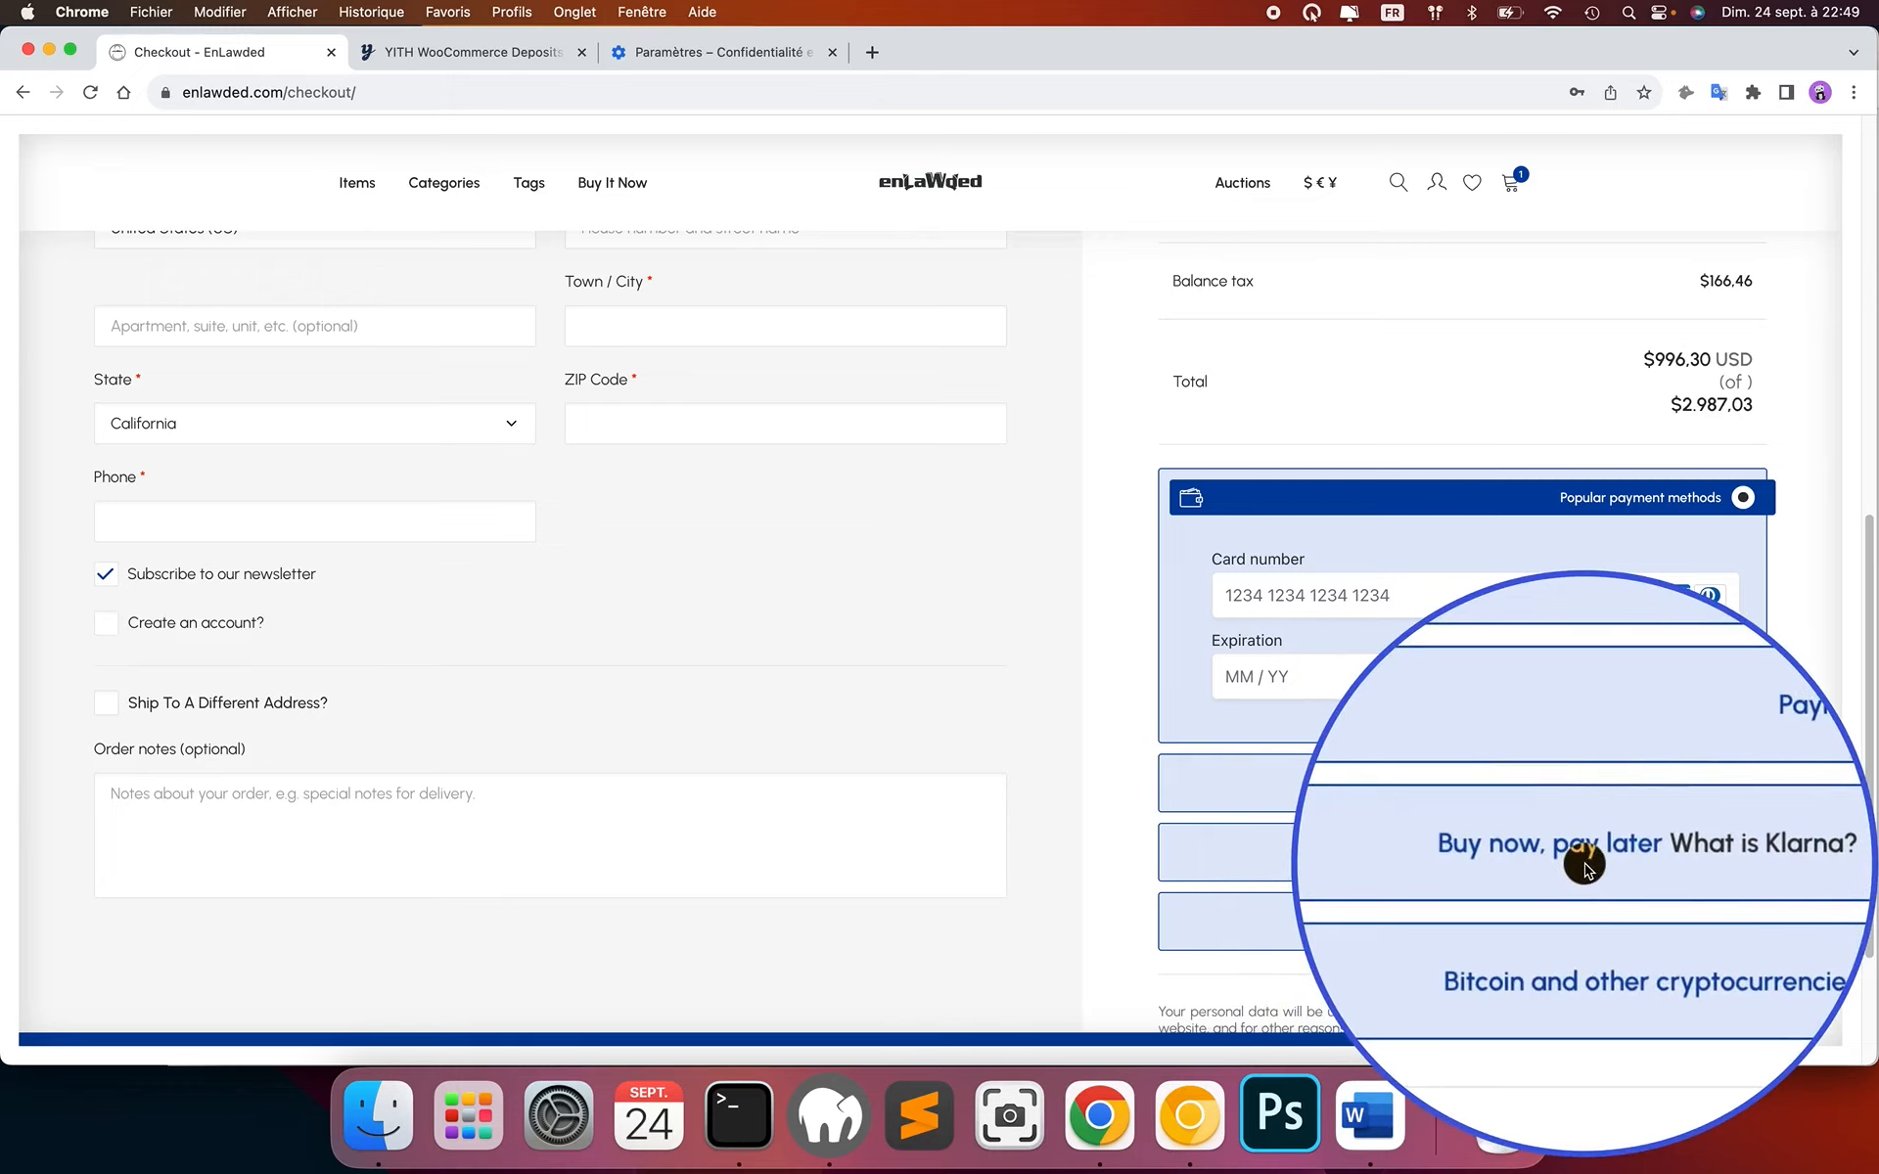
pyautogui.scroll(2, 1664, 685)
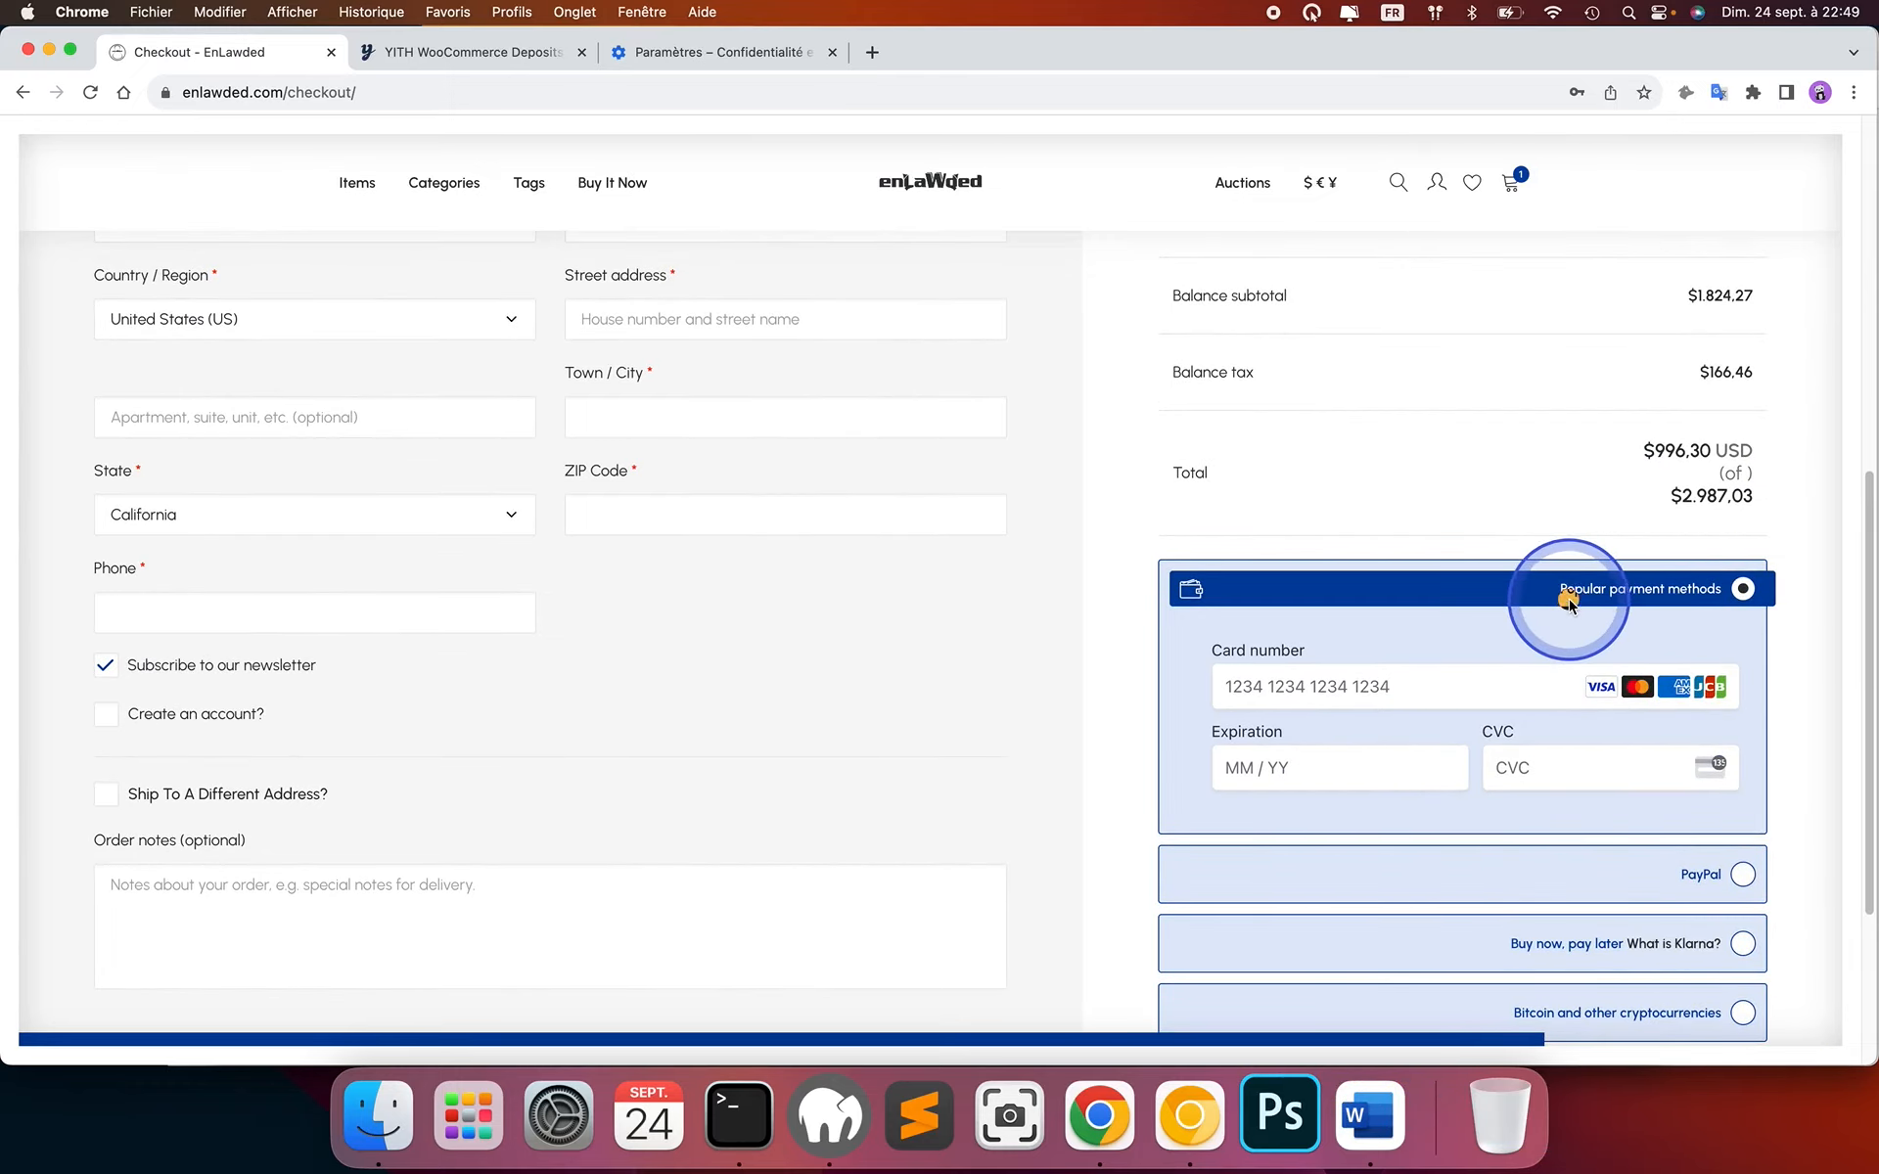
pyautogui.scroll(-5, 1568, 604)
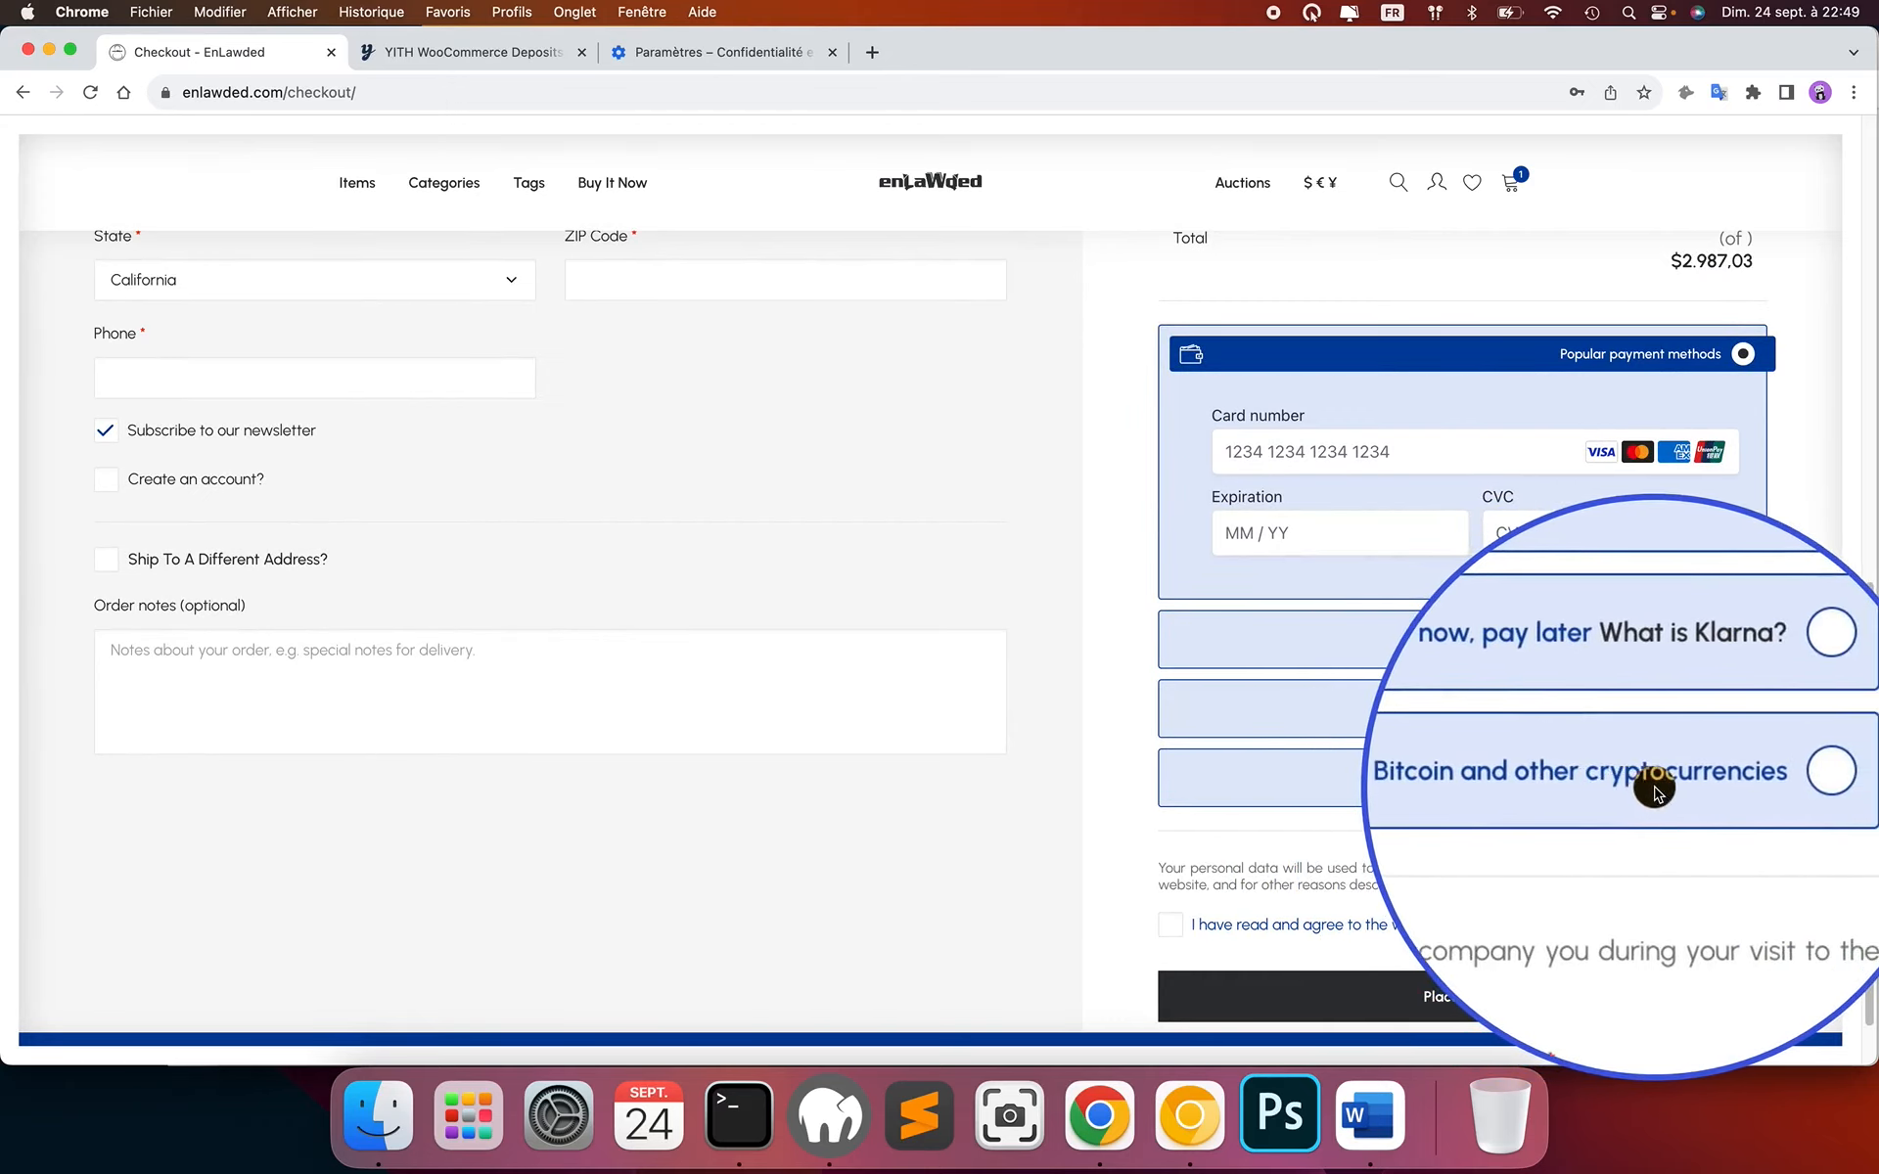
# Agree to the website terms and conditions at checkout without placing the order, and return to the order summary.
pyautogui.click(1170, 924)
pyautogui.scroll(-1, 1585, 827)
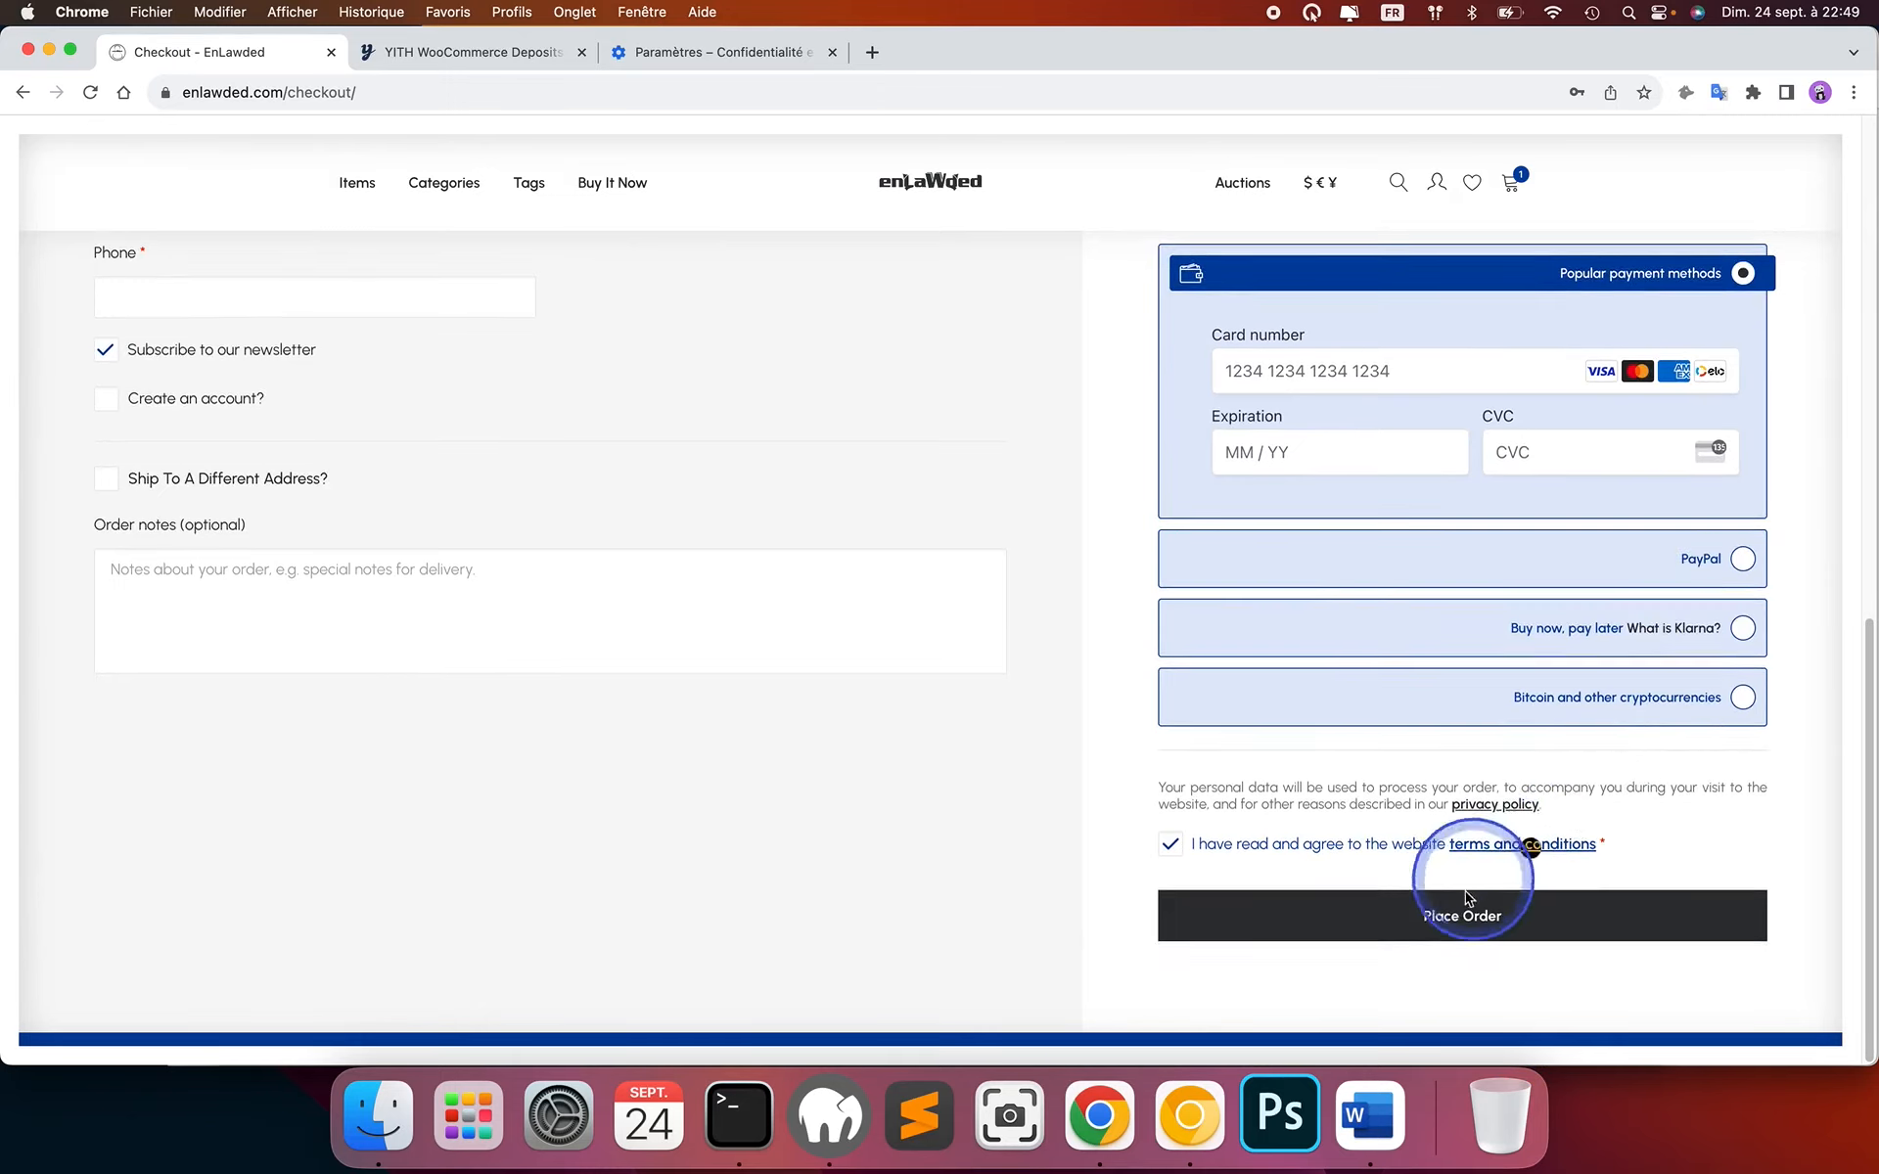
pyautogui.scroll(10, 1173, 409)
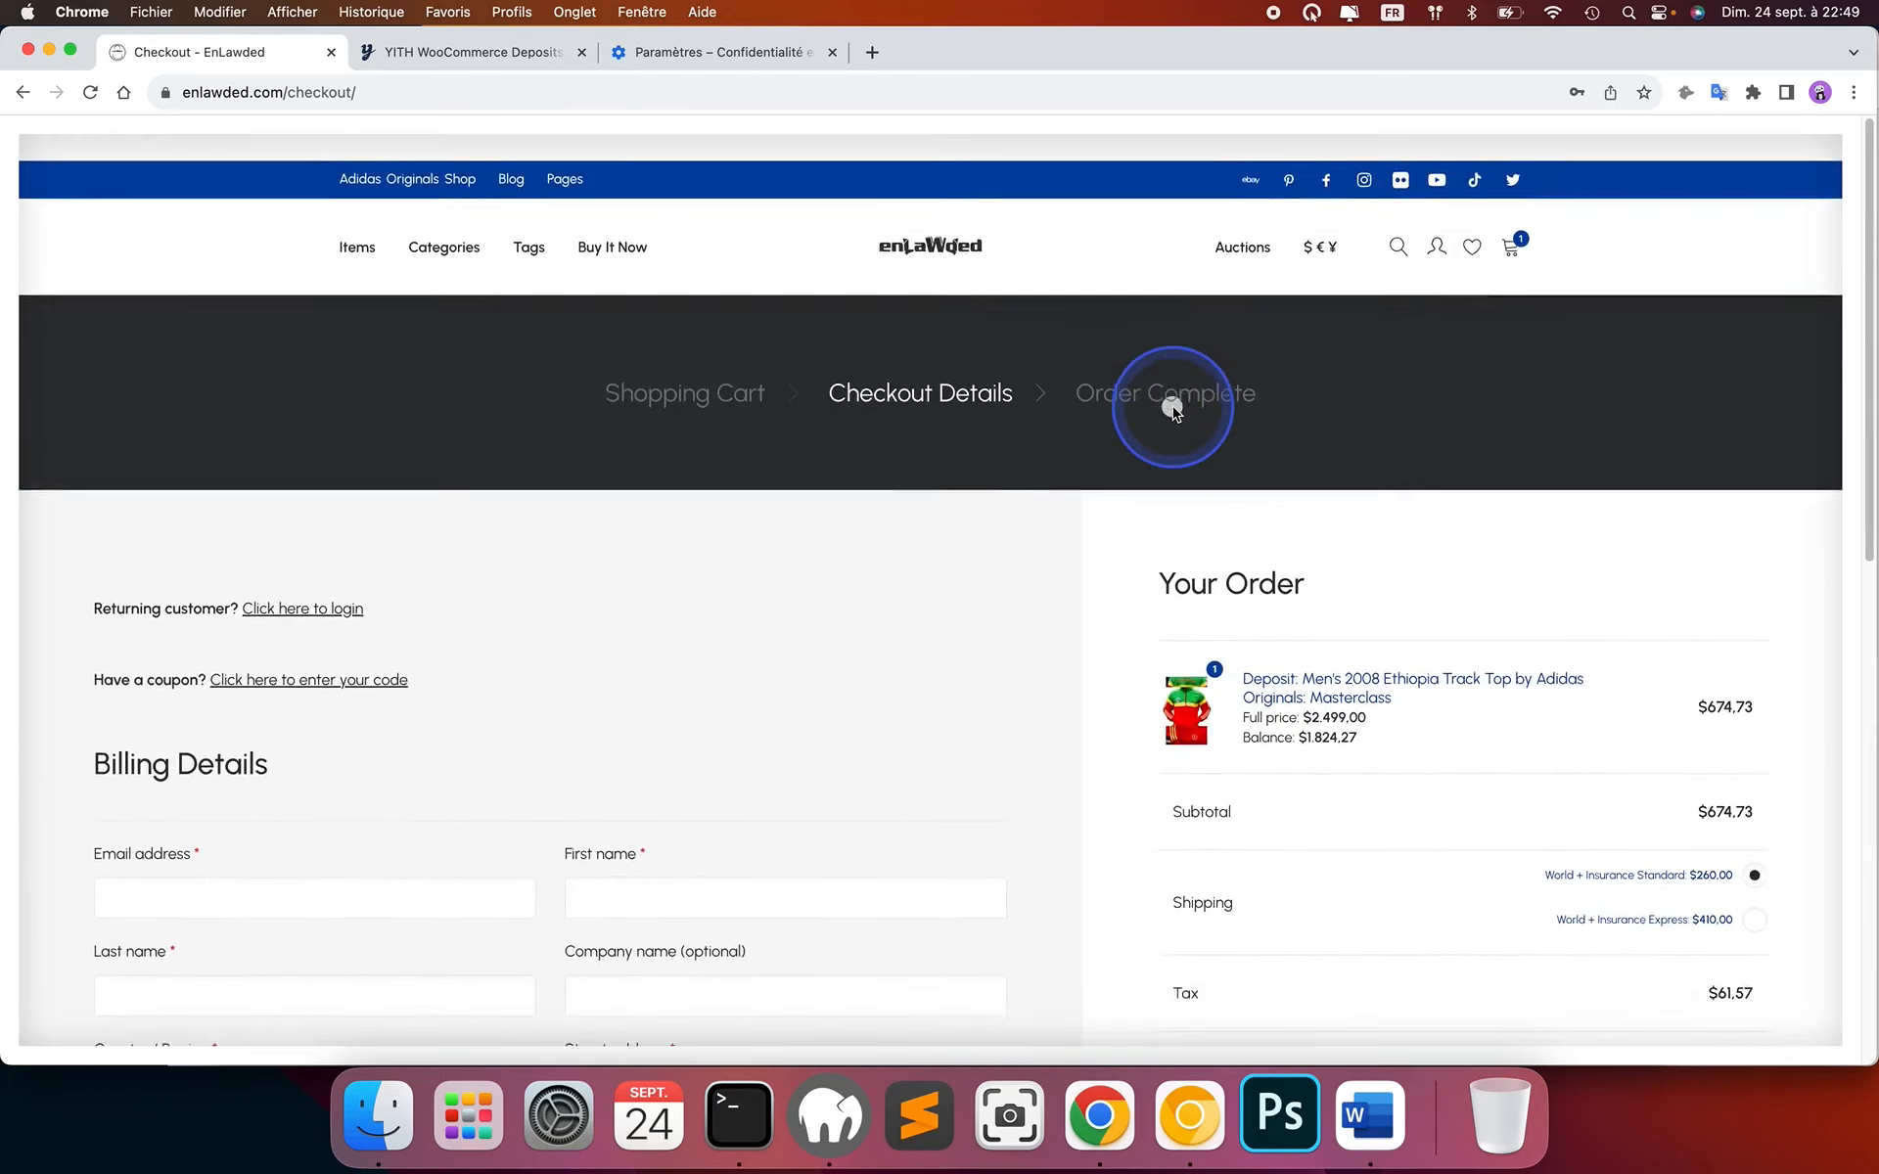